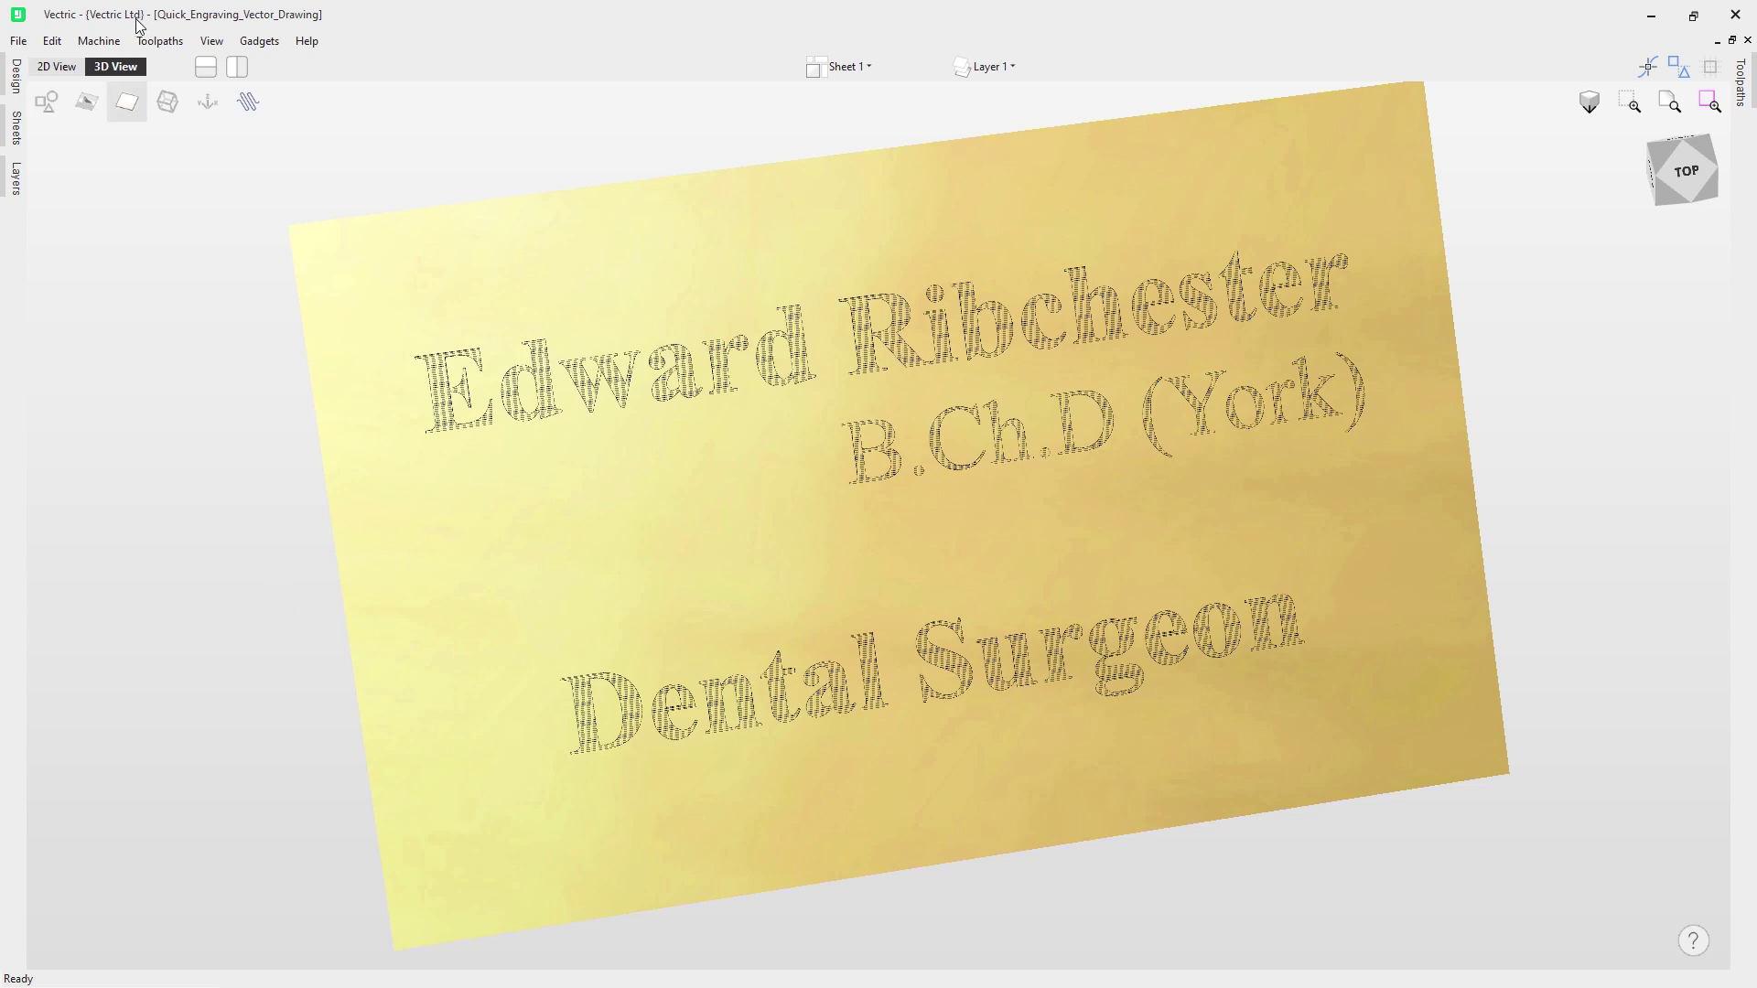
# Close the current drawing without saving its changes and open the Quick_Engraving_Vector_Drawing file
pyautogui.click(18, 40)
pyautogui.click(47, 121)
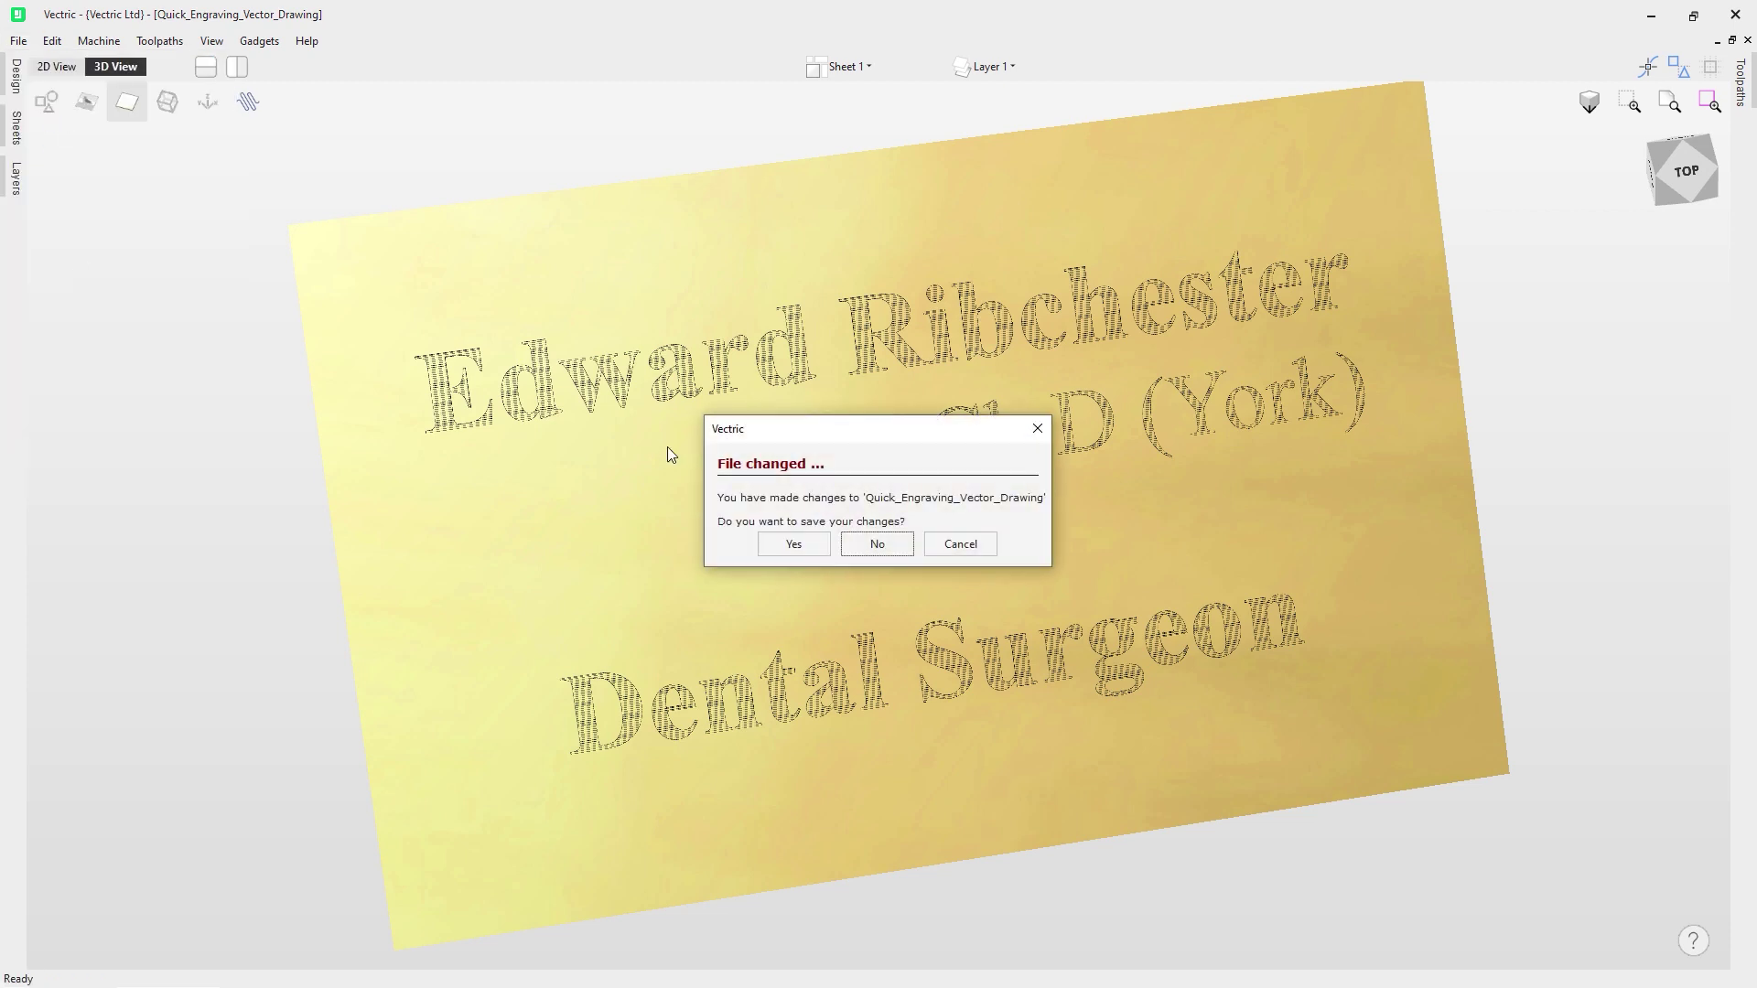
pyautogui.click(875, 545)
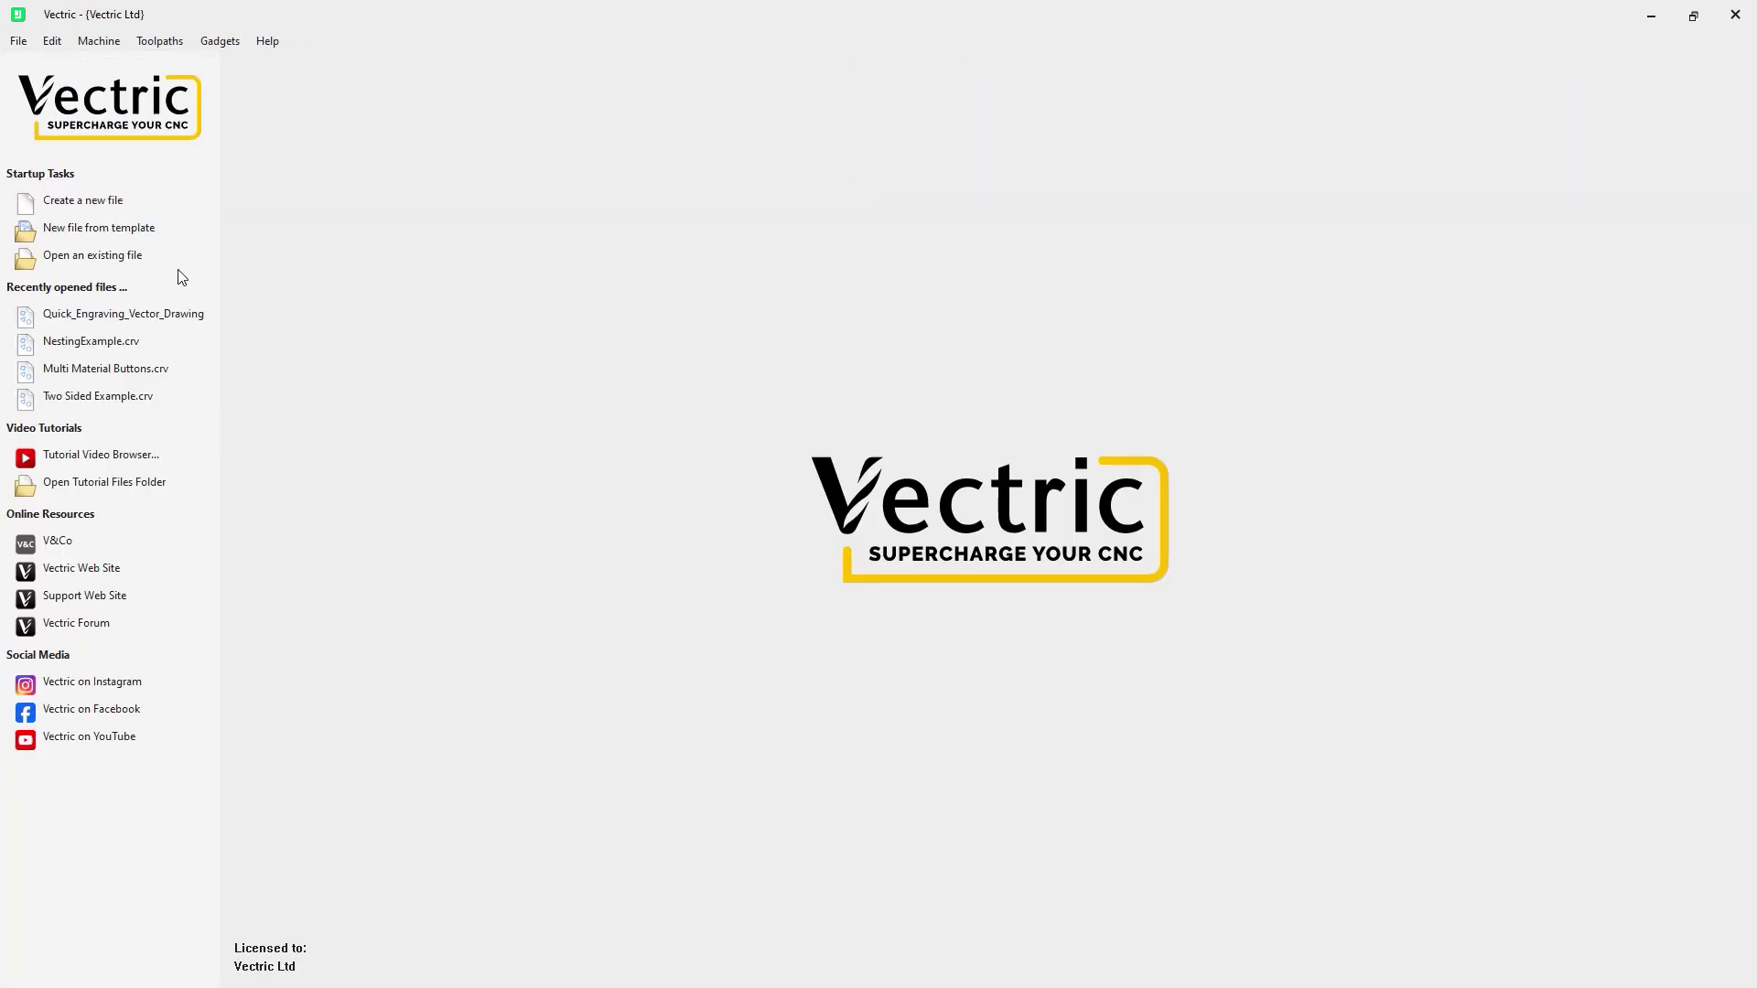
pyautogui.click(128, 259)
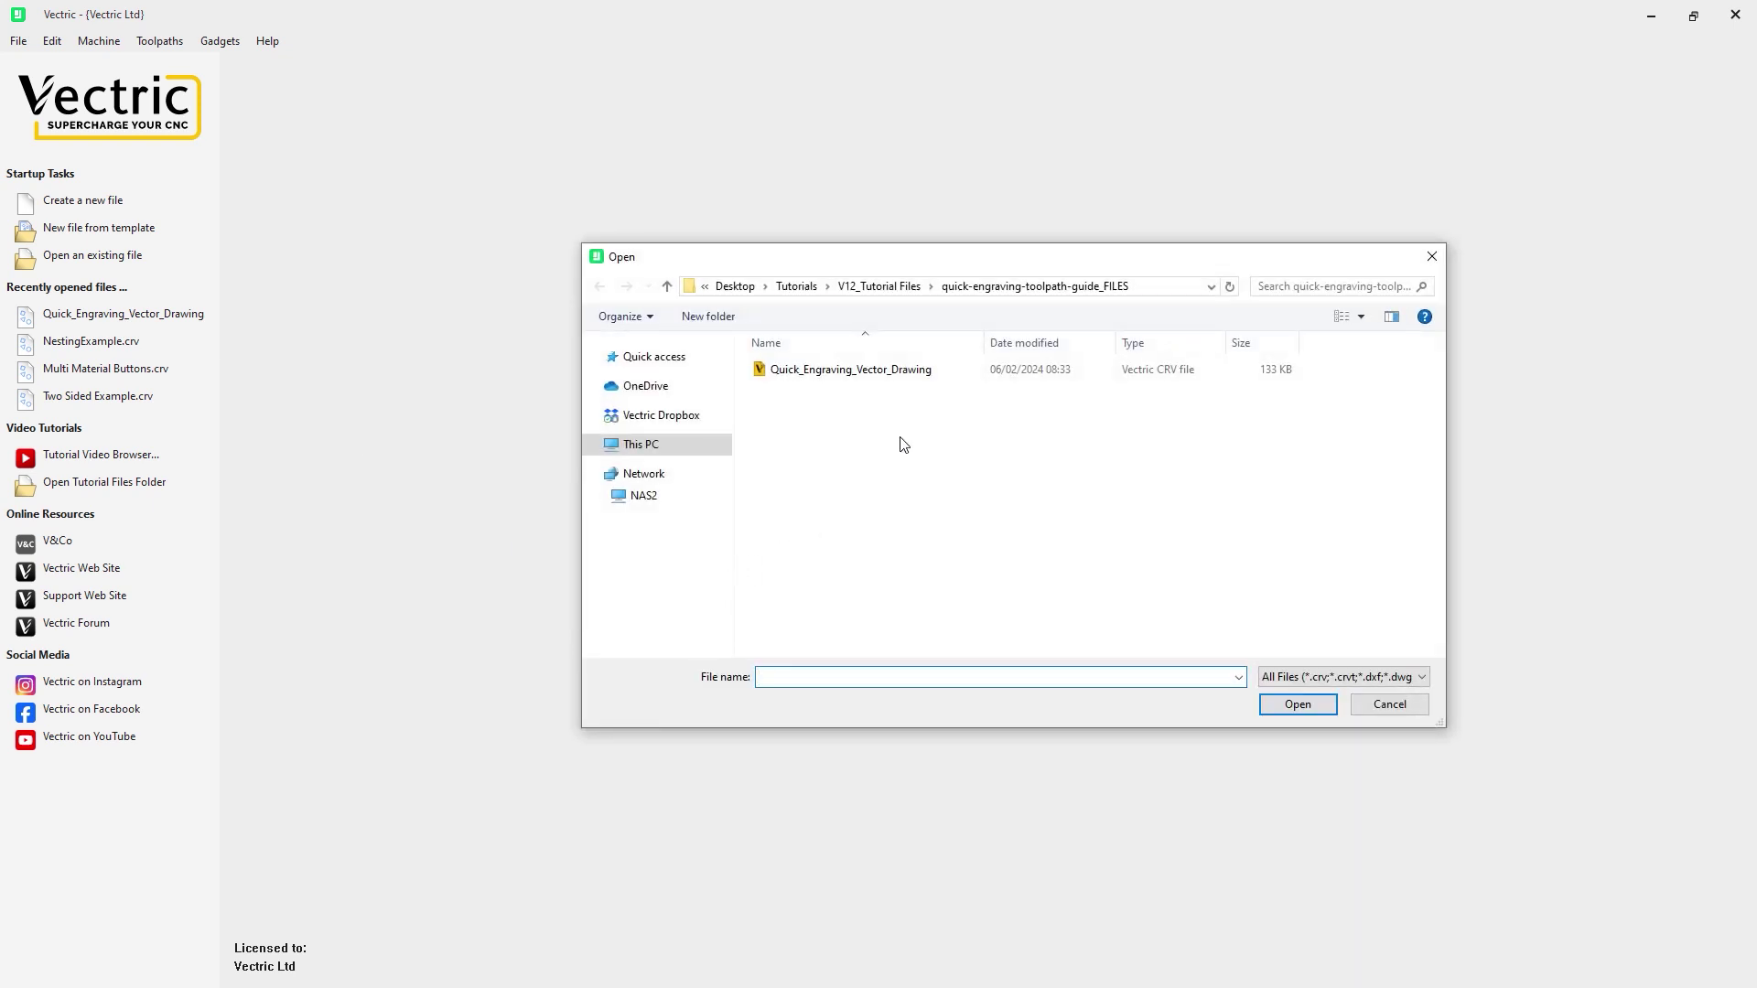
pyautogui.doubleClick(884, 382)
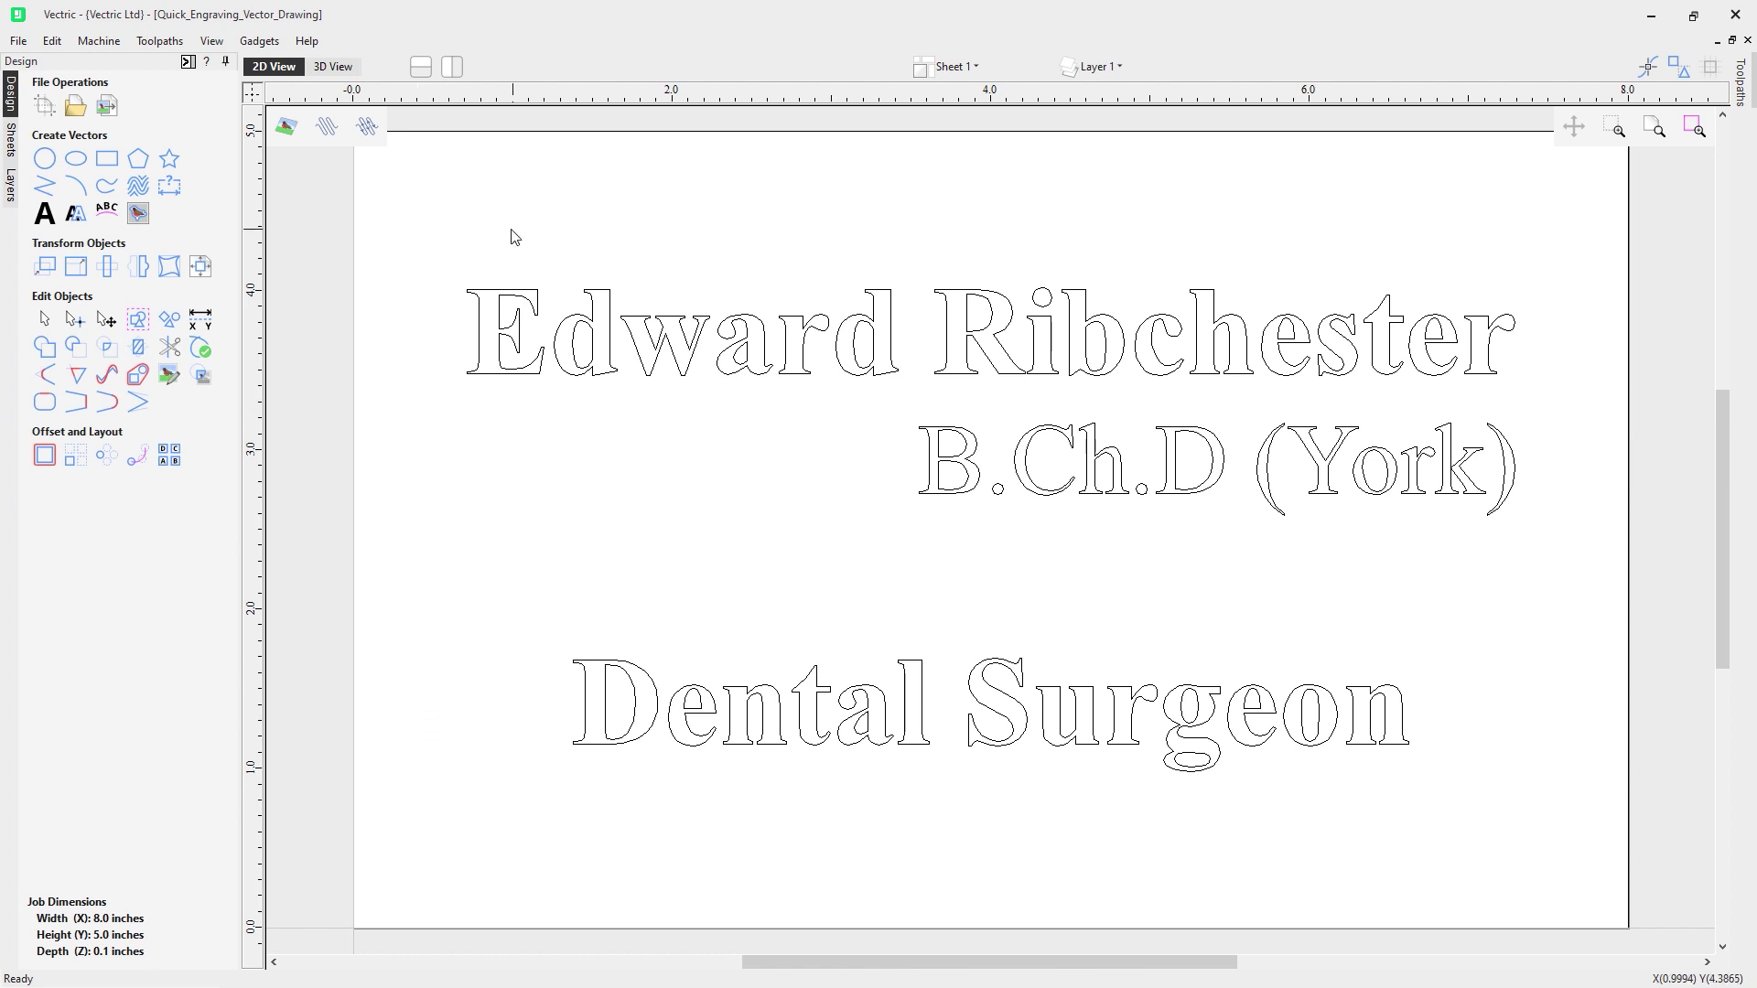
# Inspect how the three lines of lettering are grouped by selecting each one in turn, and clear the selection
pyautogui.click(499, 356)
pyautogui.click(971, 474)
pyautogui.click(963, 471)
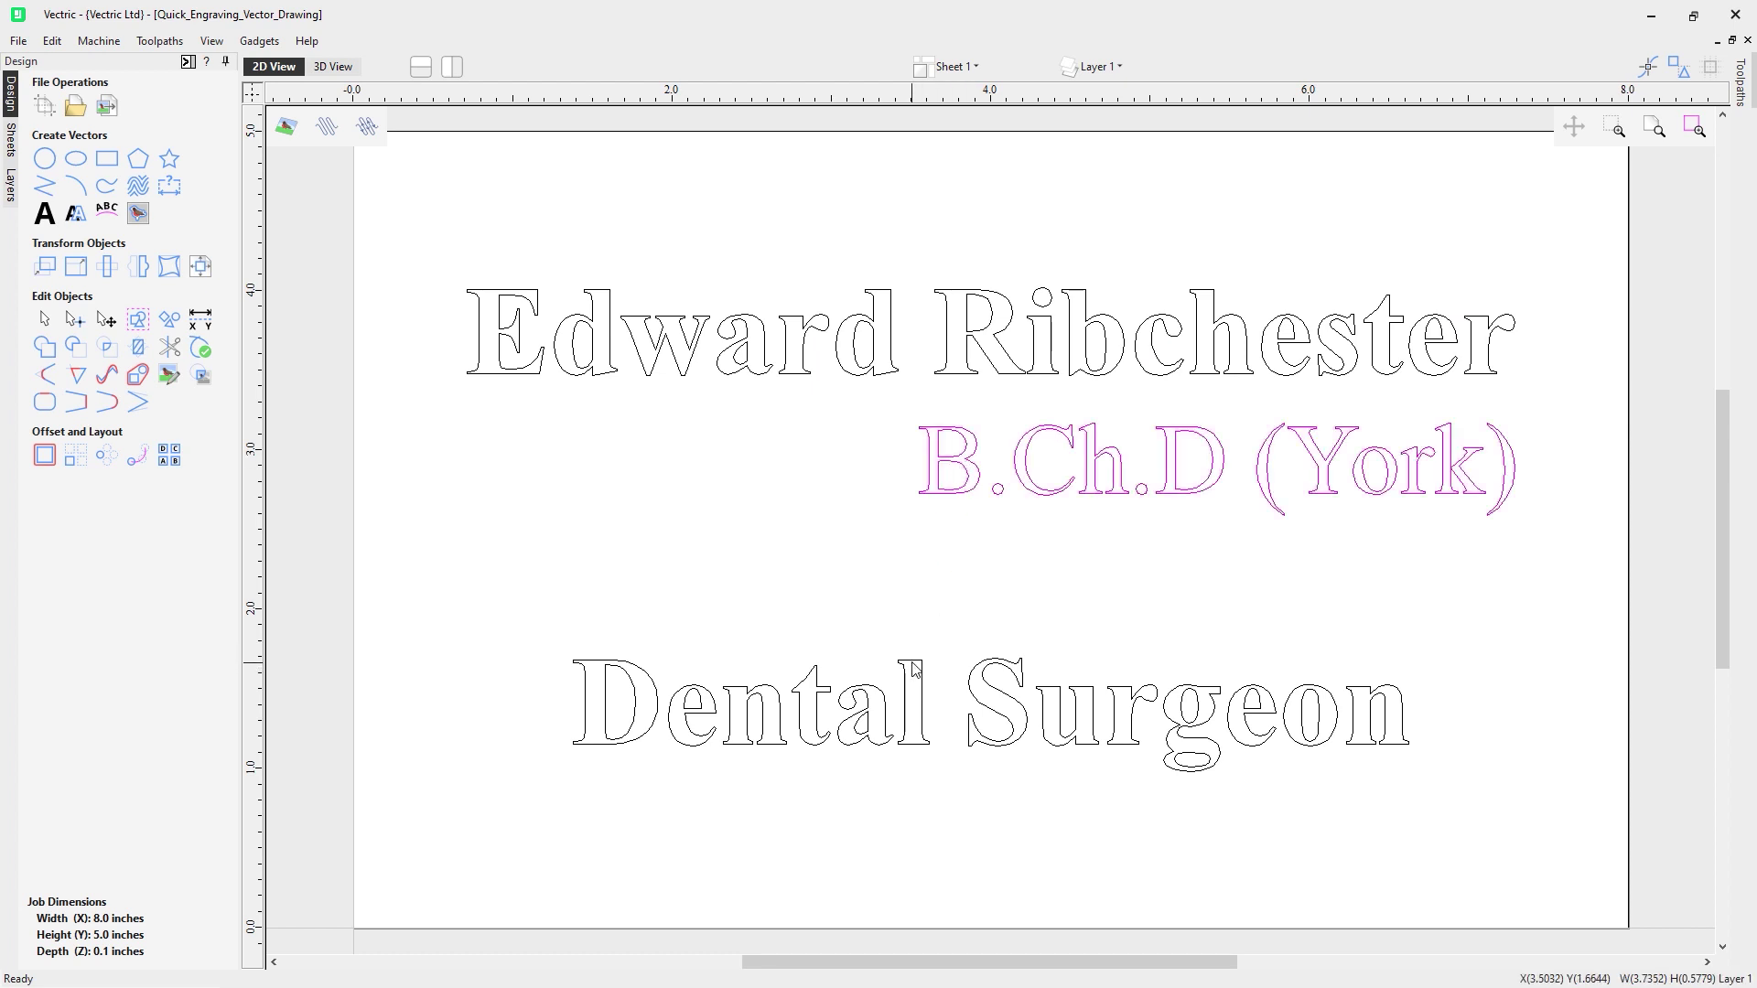
pyautogui.click(628, 660)
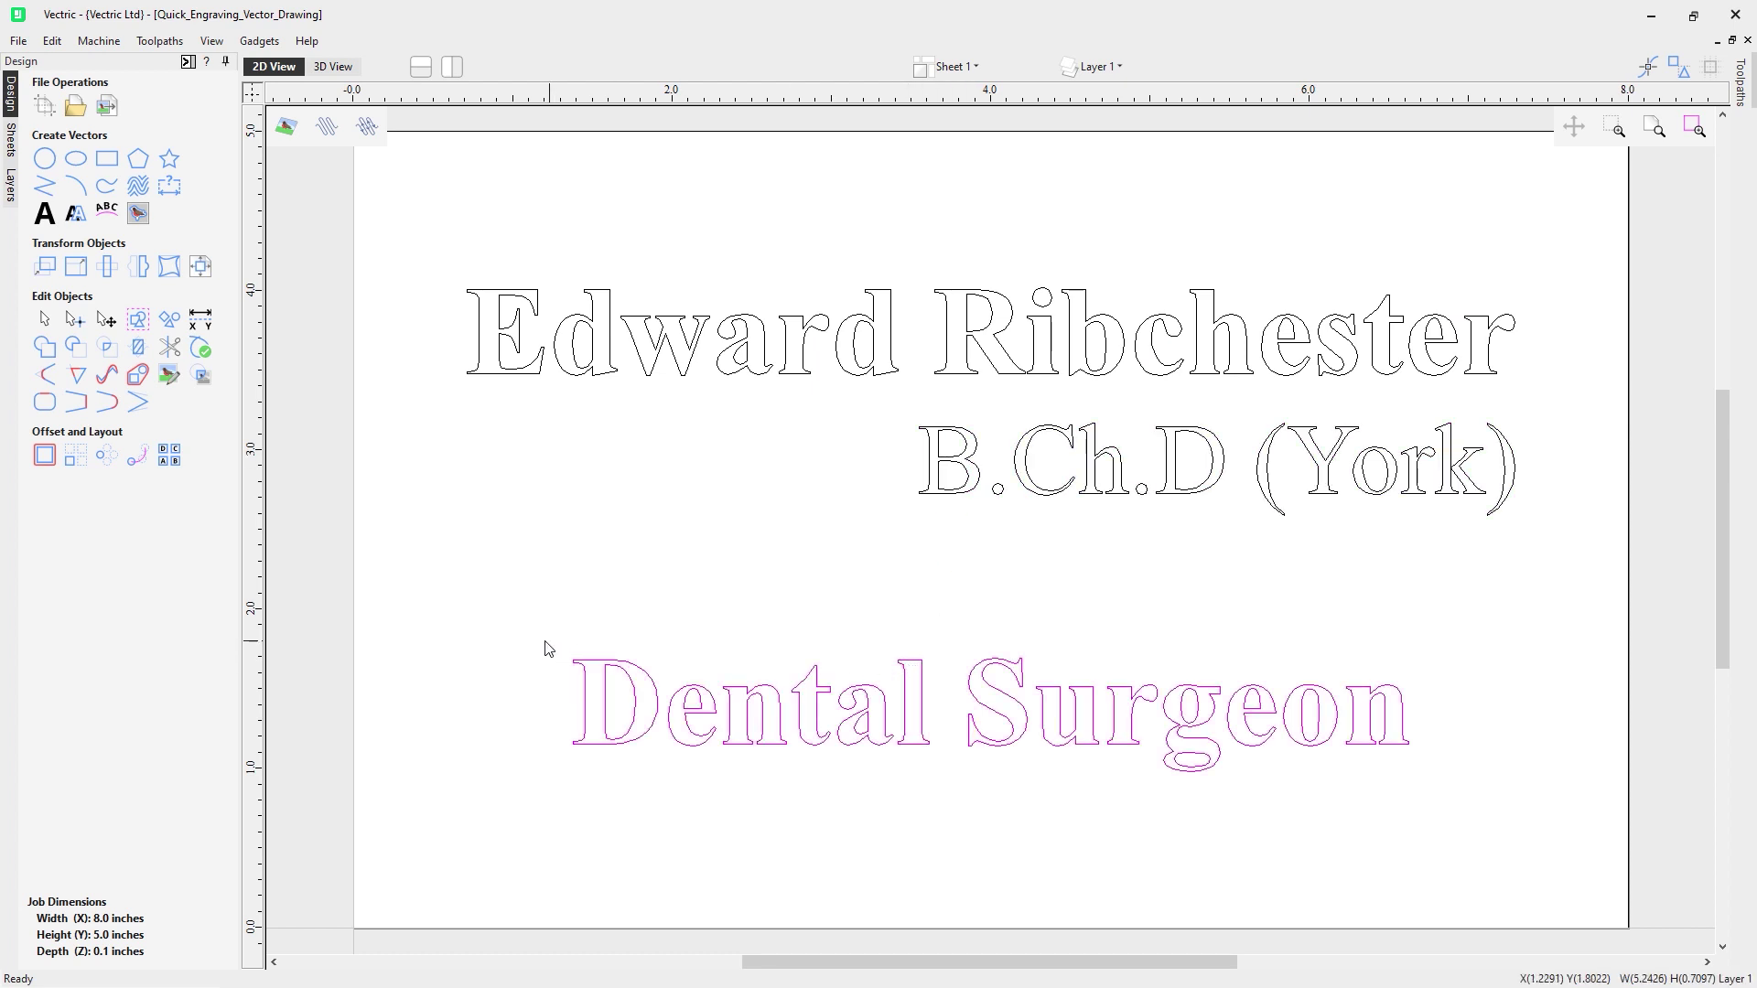
pyautogui.click(649, 374)
pyautogui.click(596, 418)
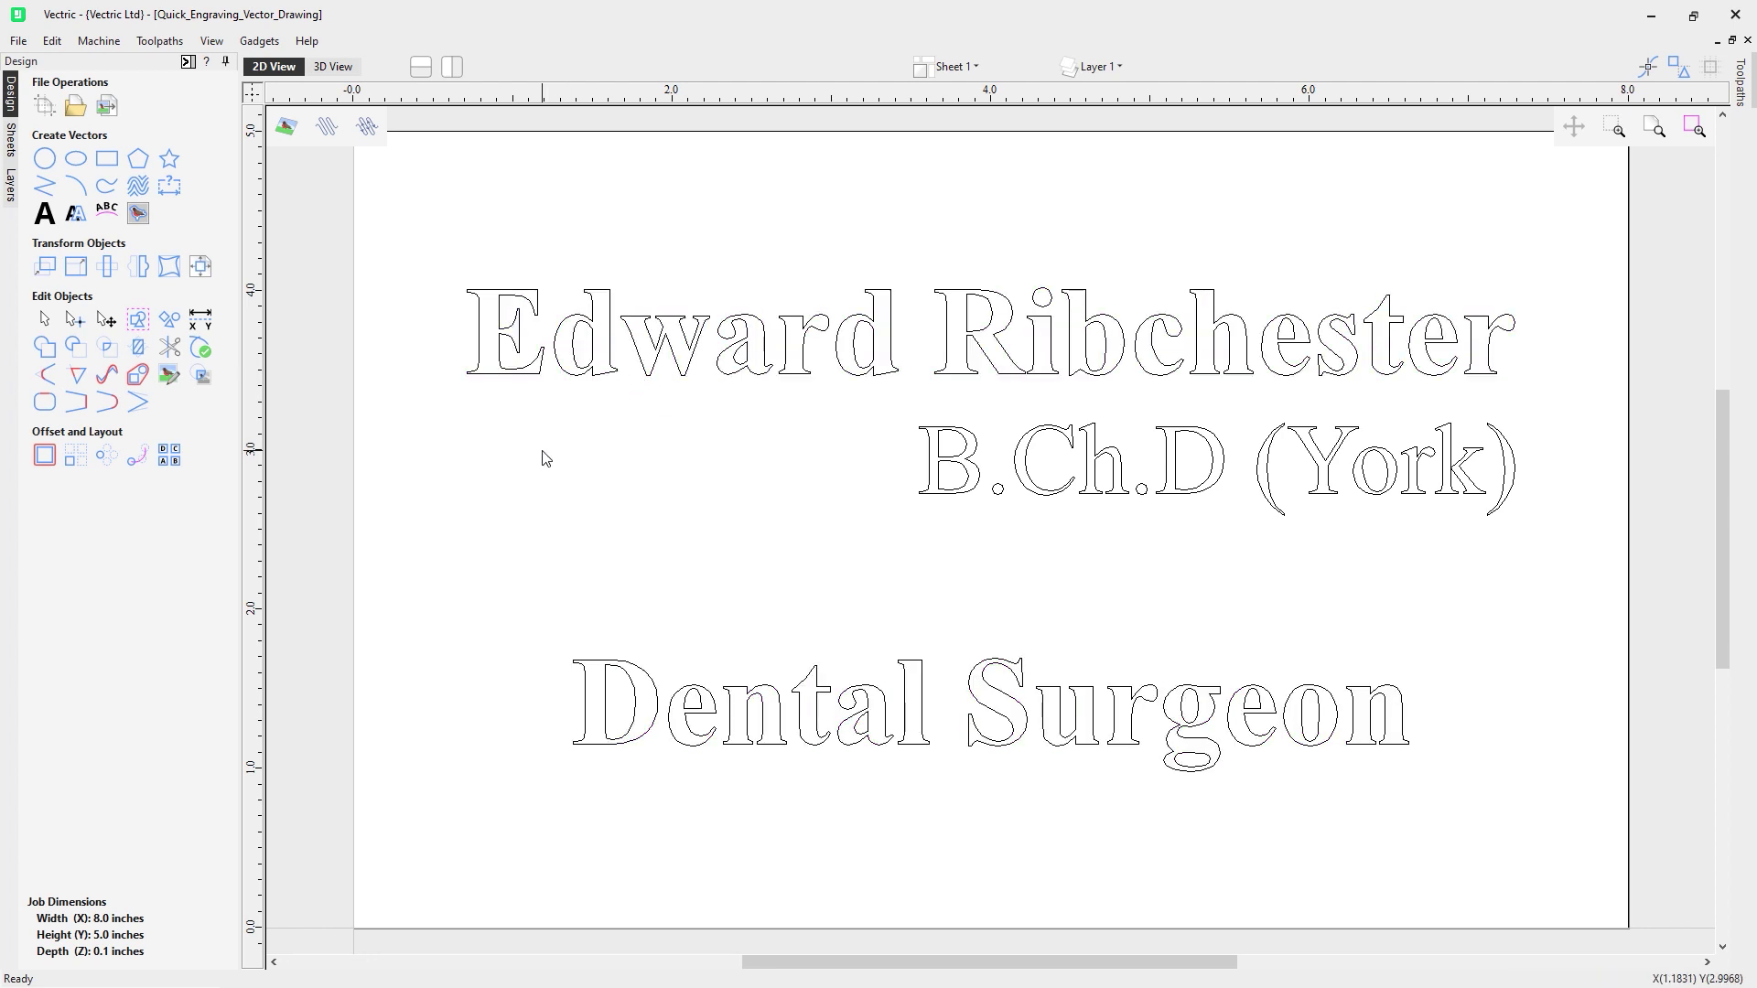
# Confirm the material setup with 0.1 inch thickness, 0.25 inch clearance and plunge gaps, and a 0.5 inch home Z gap
pyautogui.click(186, 61)
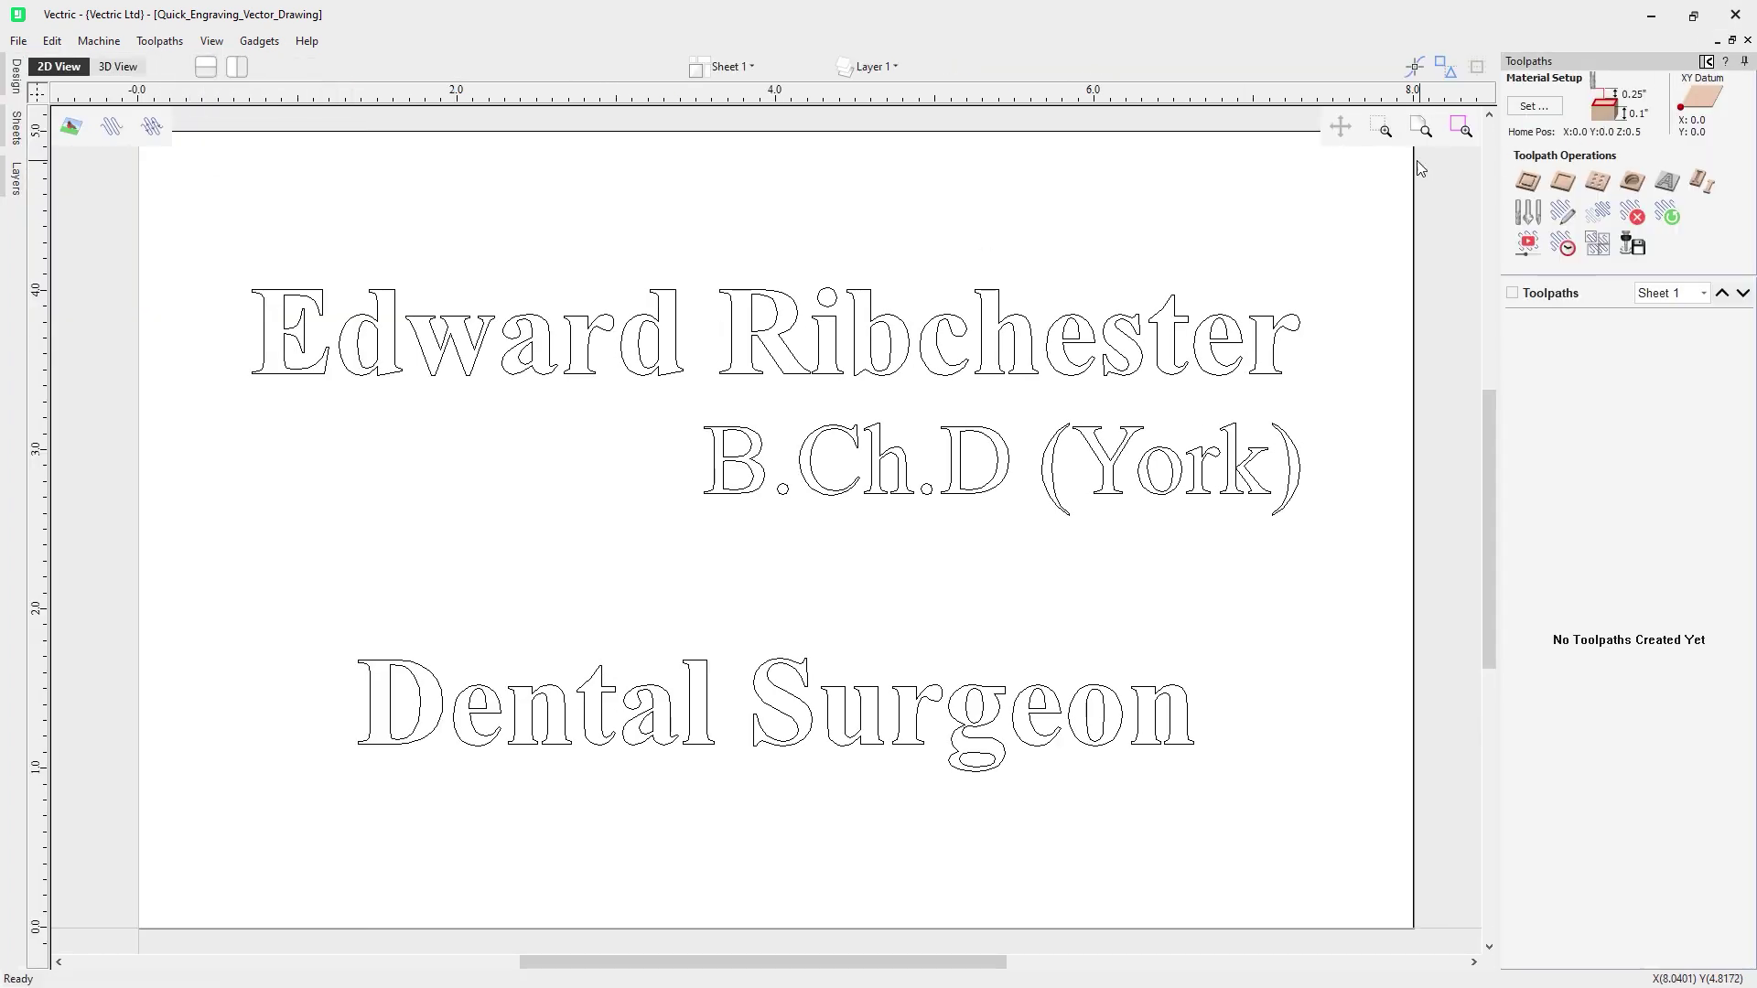
pyautogui.click(1527, 108)
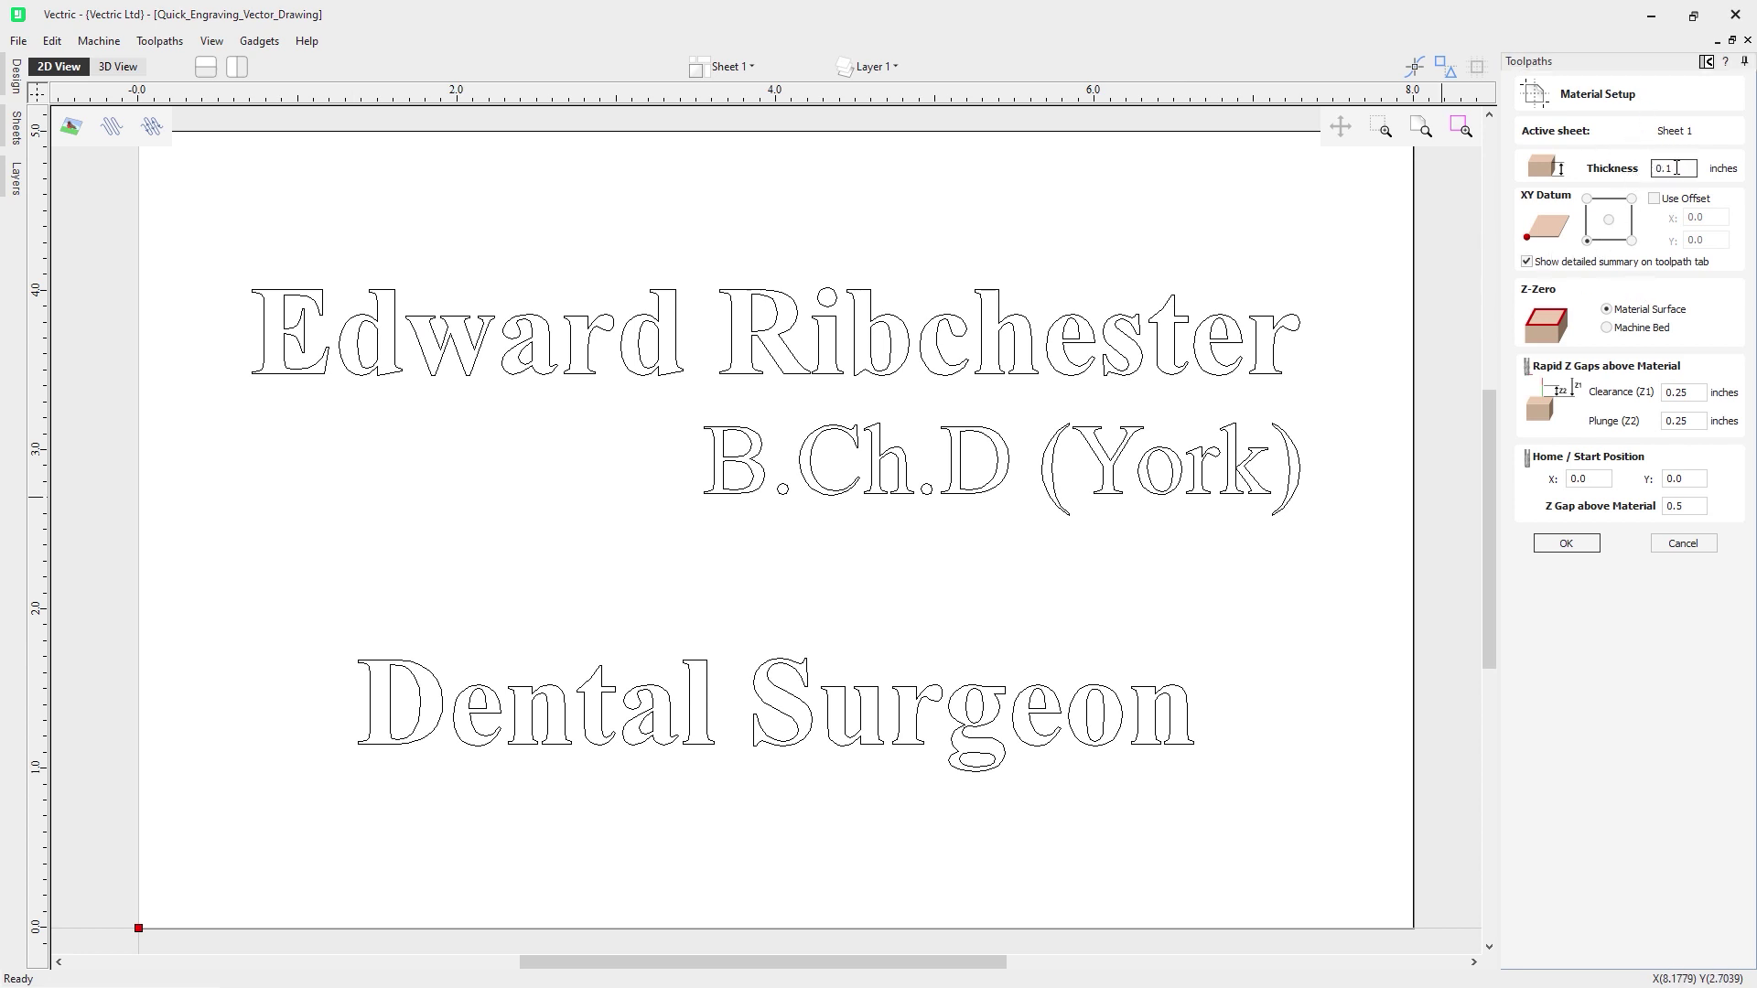
pyautogui.click(1683, 169)
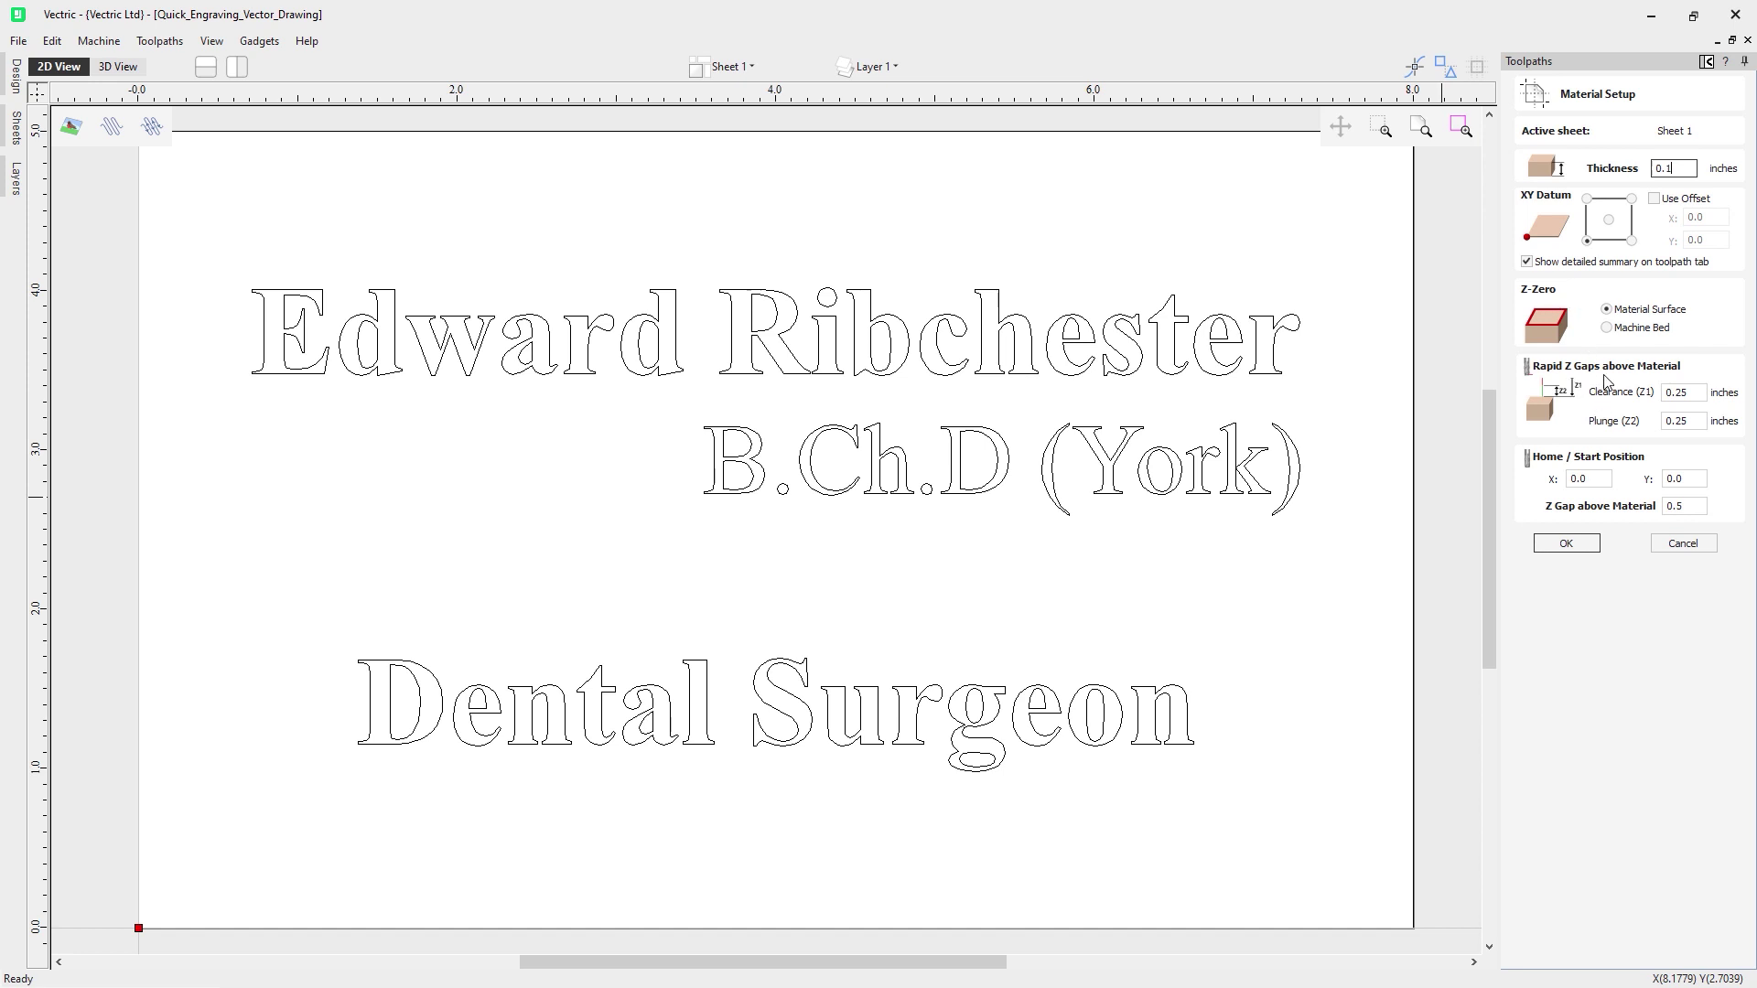
pyautogui.click(1684, 393)
pyautogui.click(1696, 422)
pyautogui.click(1691, 506)
pyautogui.click(1692, 506)
pyautogui.click(1561, 545)
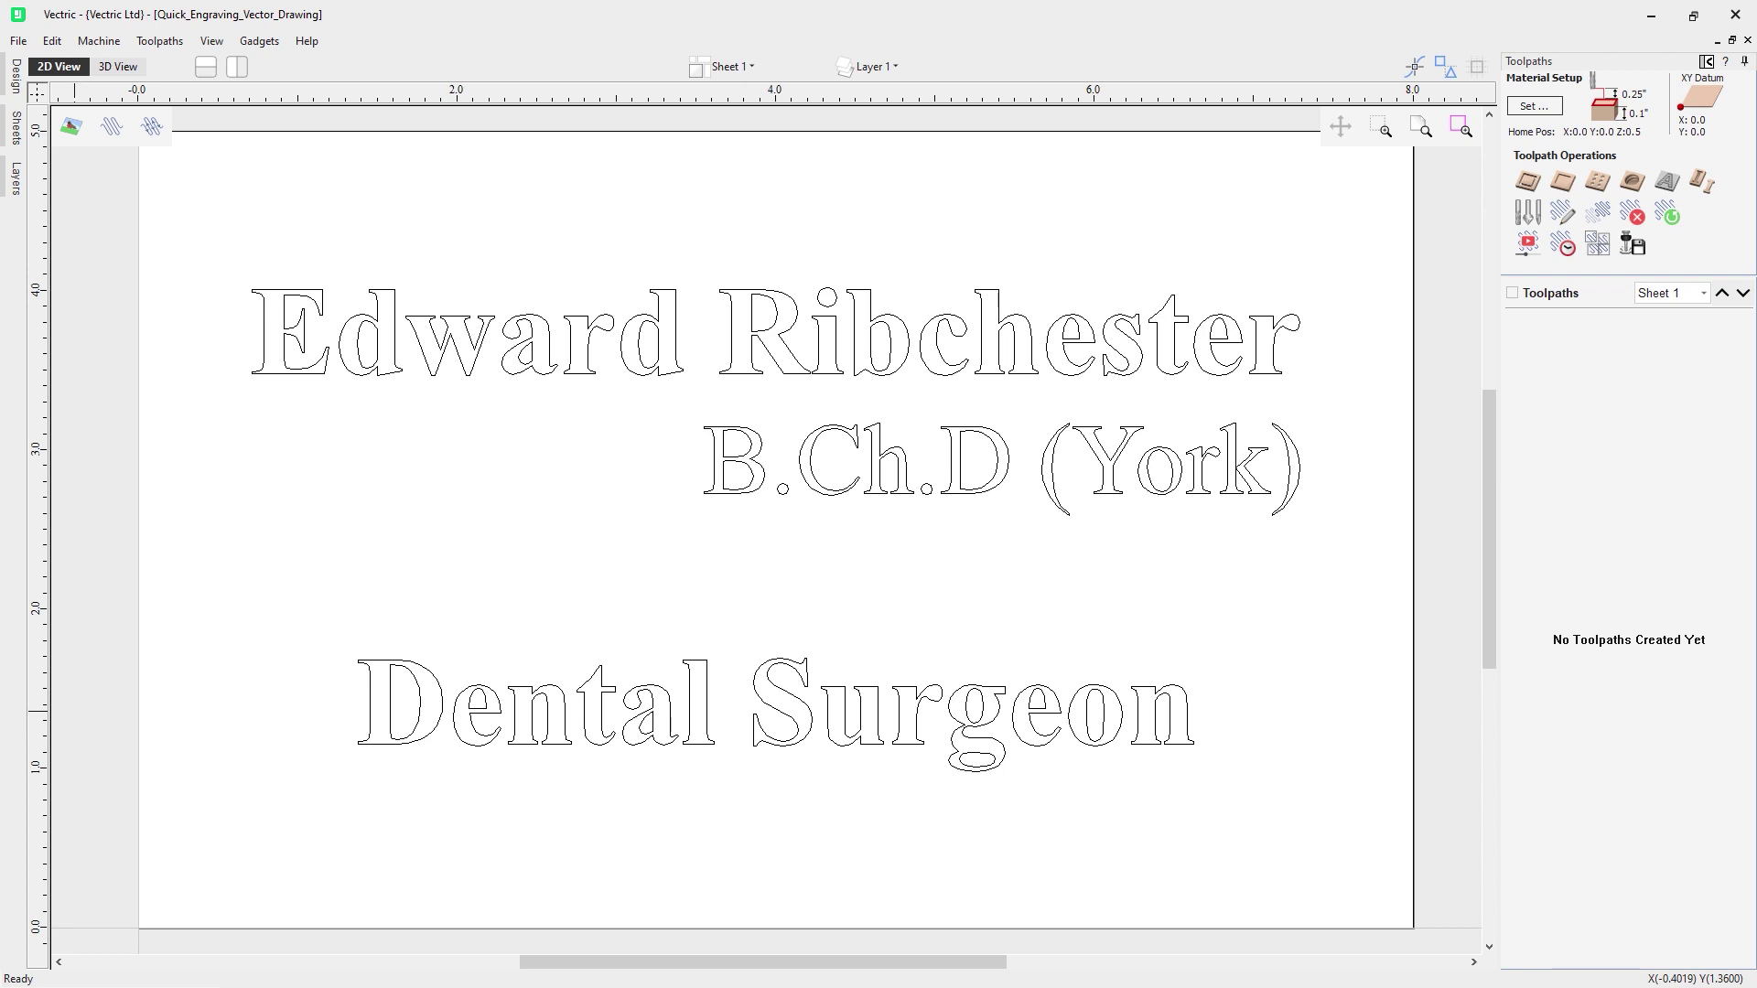
# Start a Quick Engrave toolpath, compare the offset and hatch fill options, and set a hatch fill with cross hatching
pyautogui.click(1675, 188)
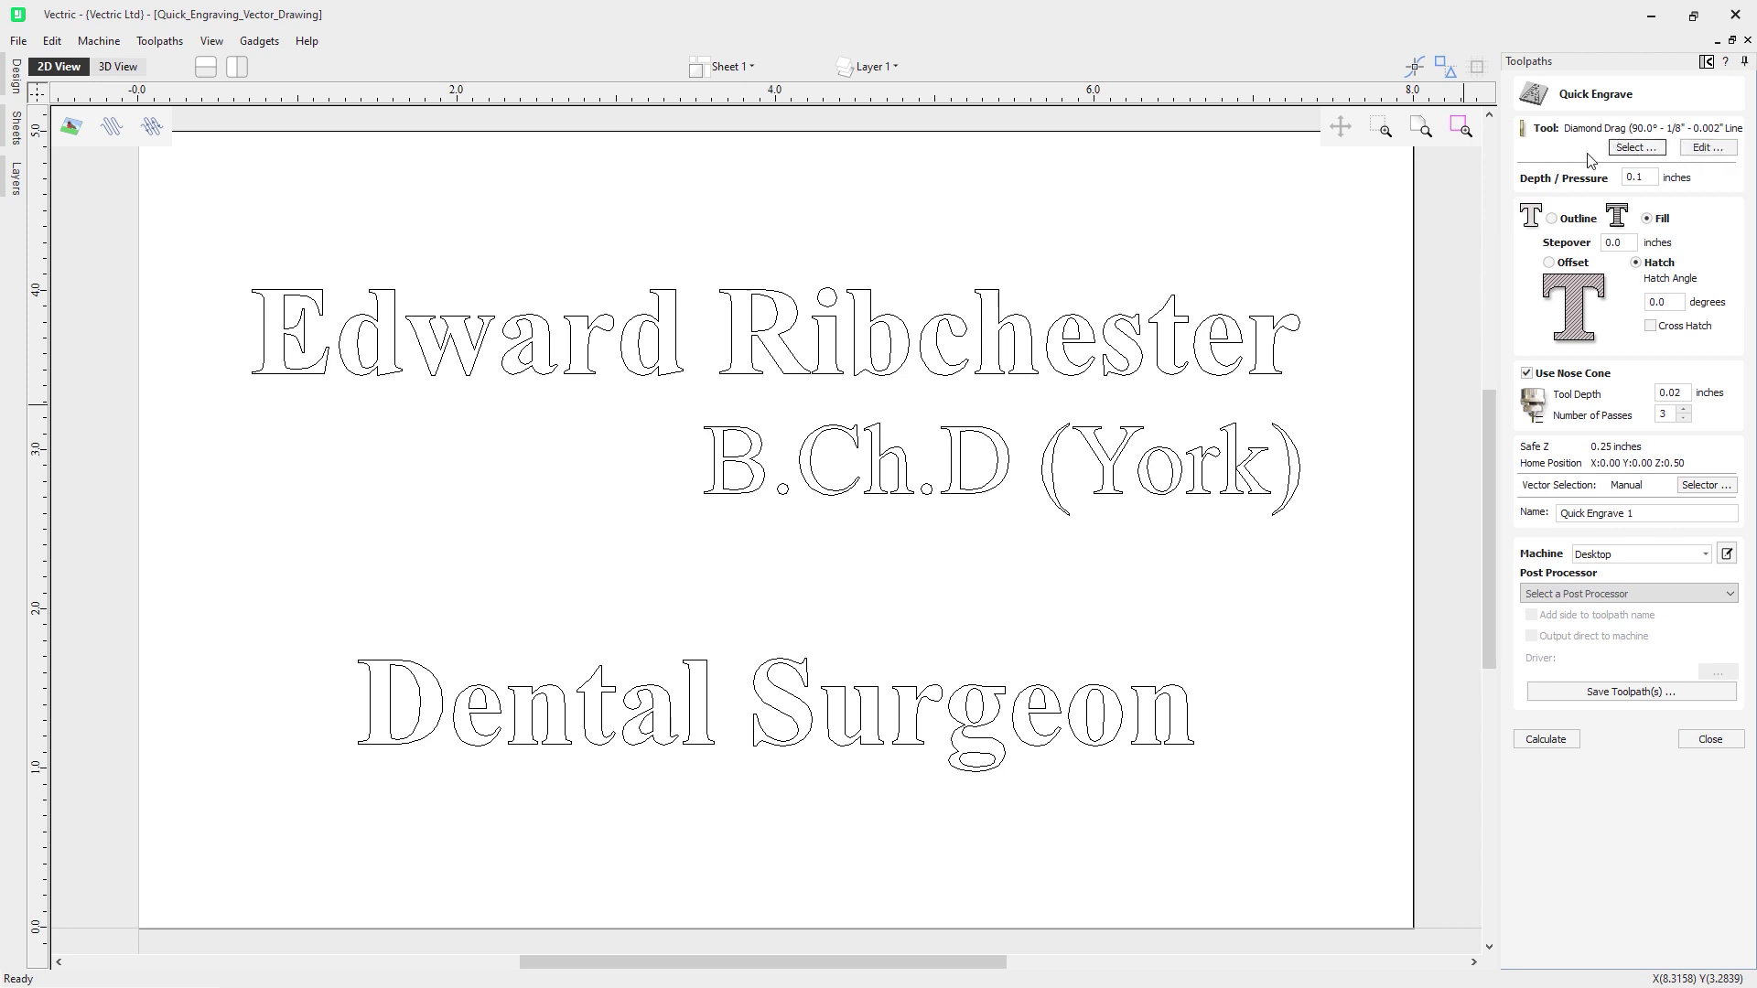
pyautogui.click(1647, 181)
pyautogui.click(1572, 266)
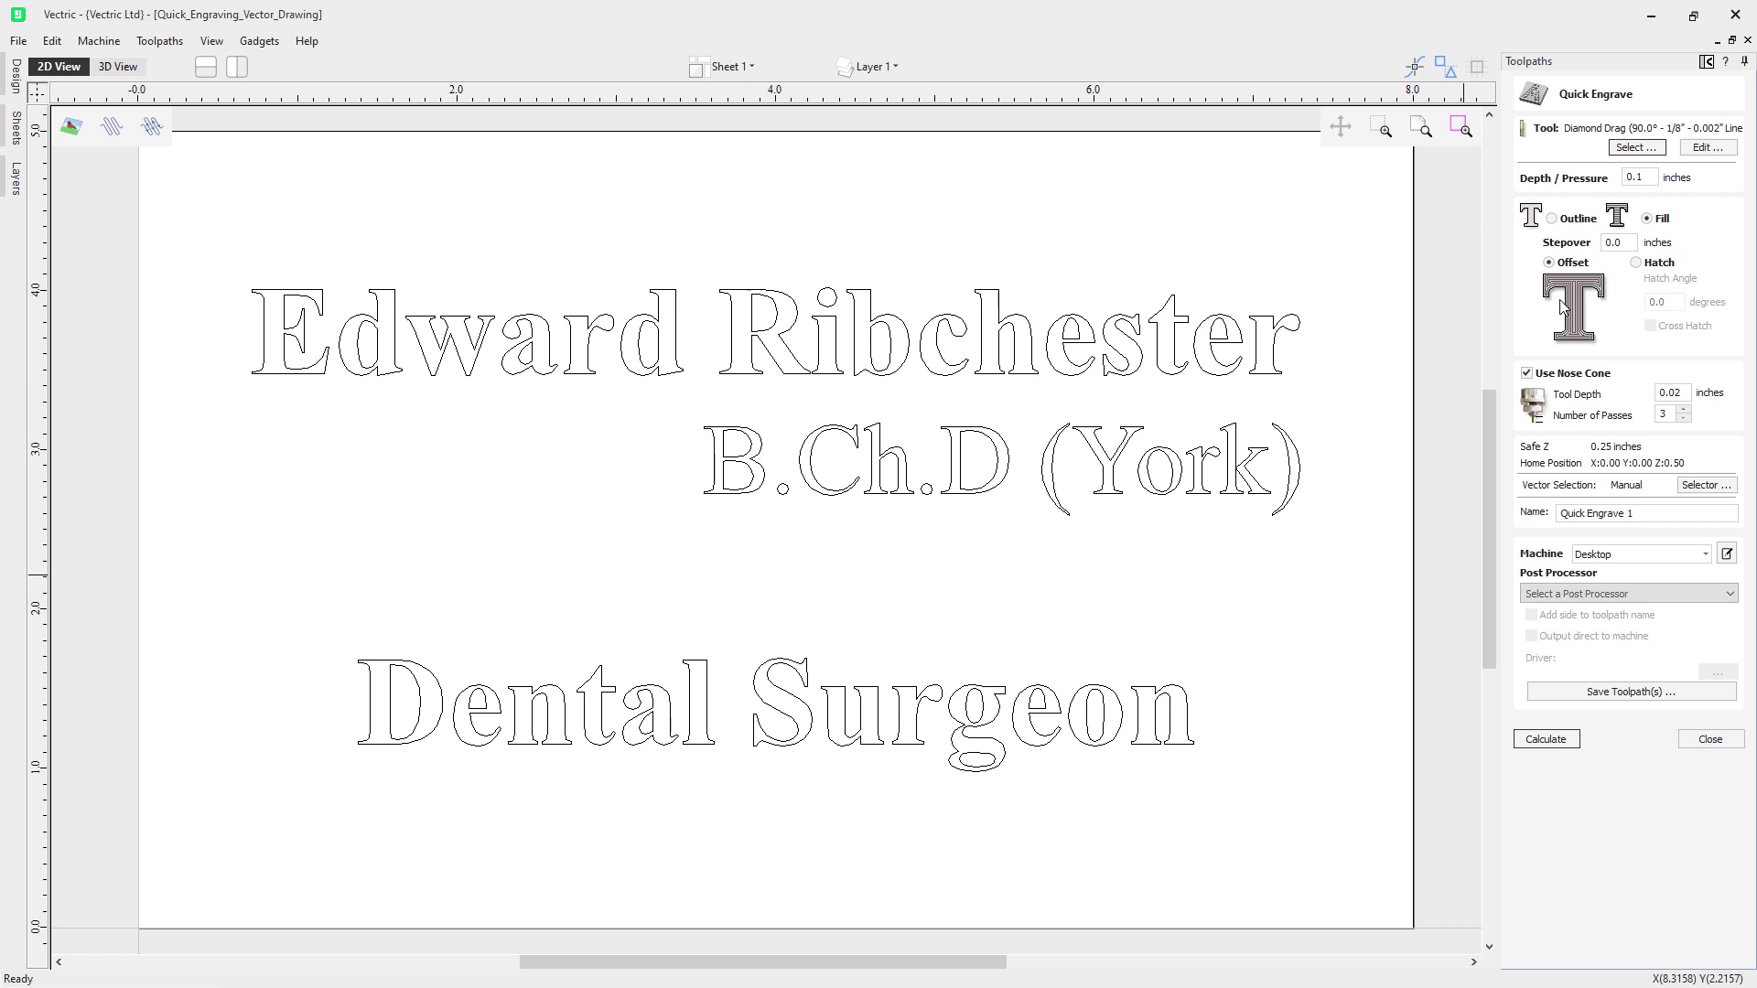
pyautogui.click(1638, 262)
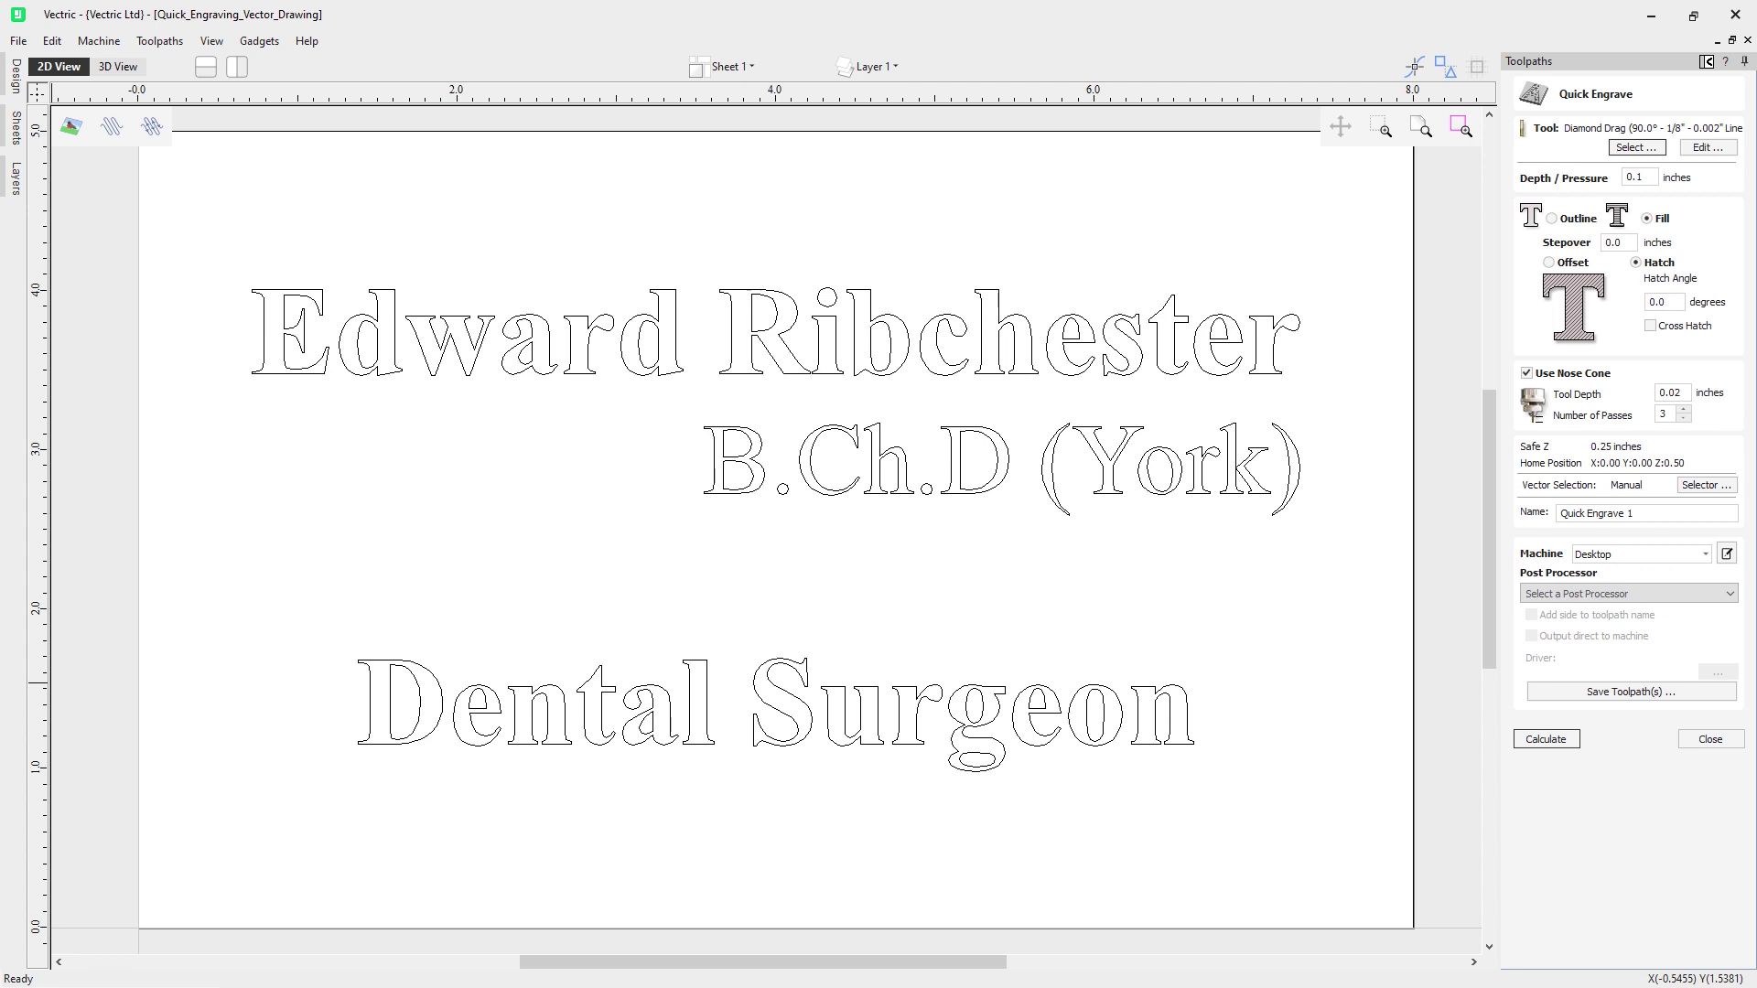
pyautogui.click(1651, 328)
pyautogui.click(1672, 306)
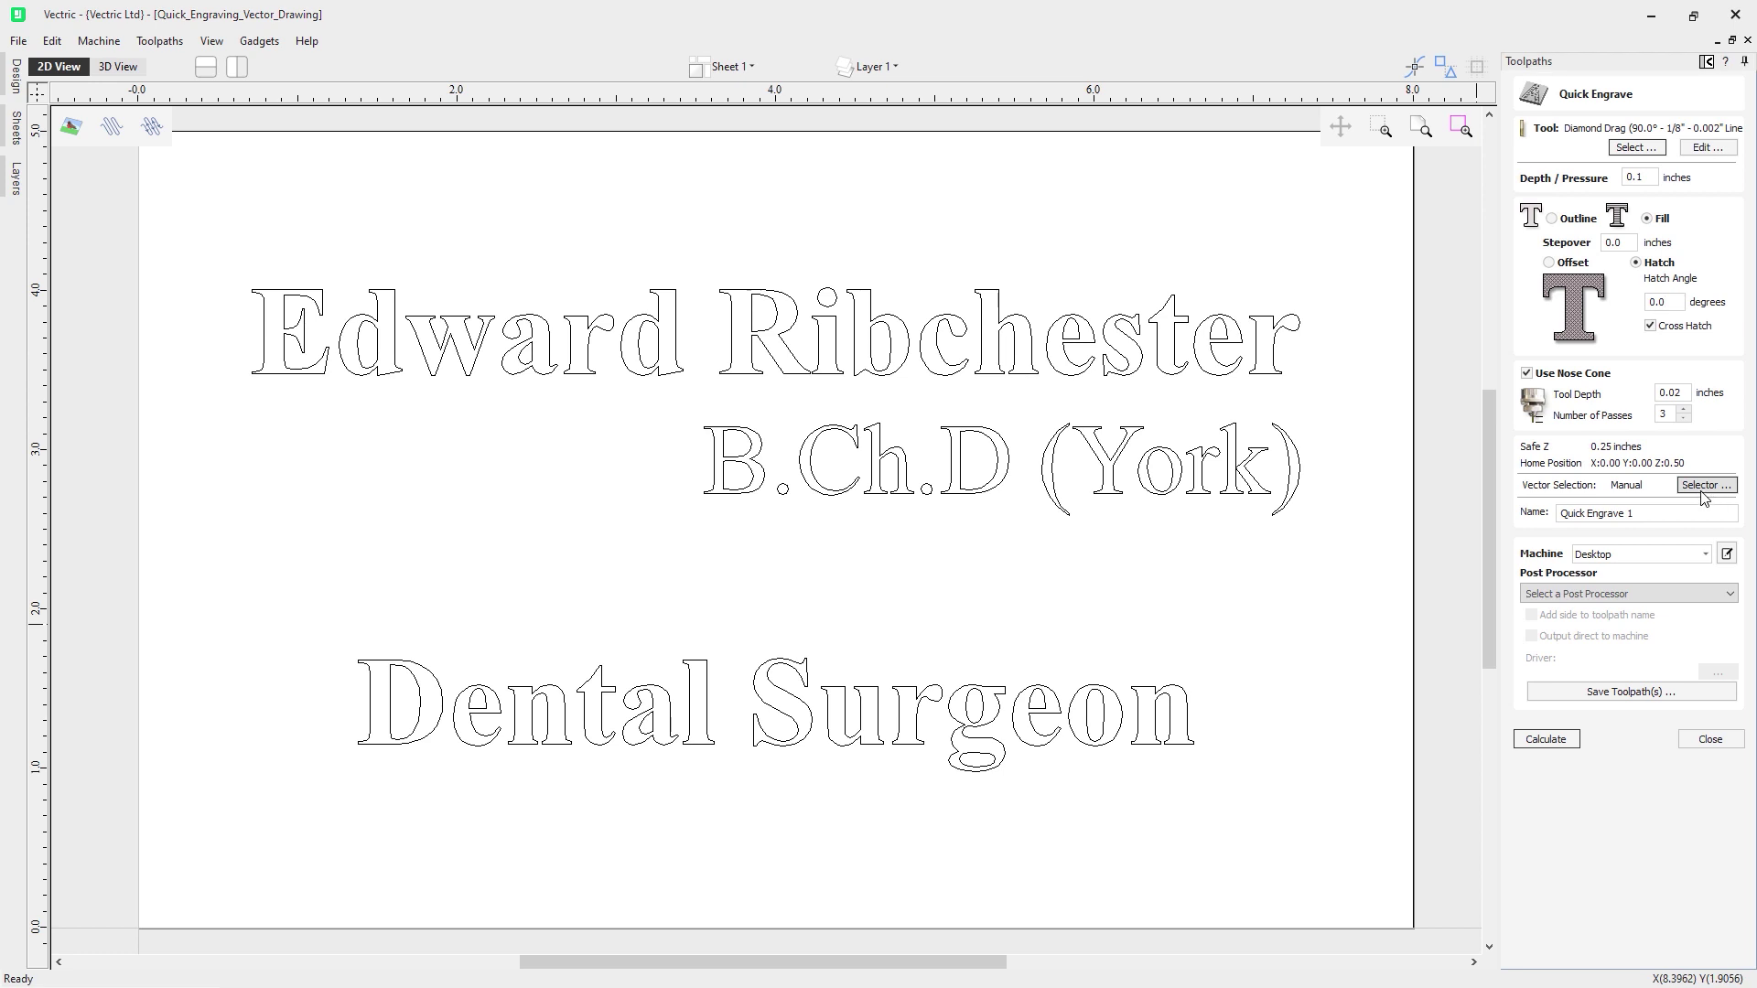
pyautogui.click(1521, 577)
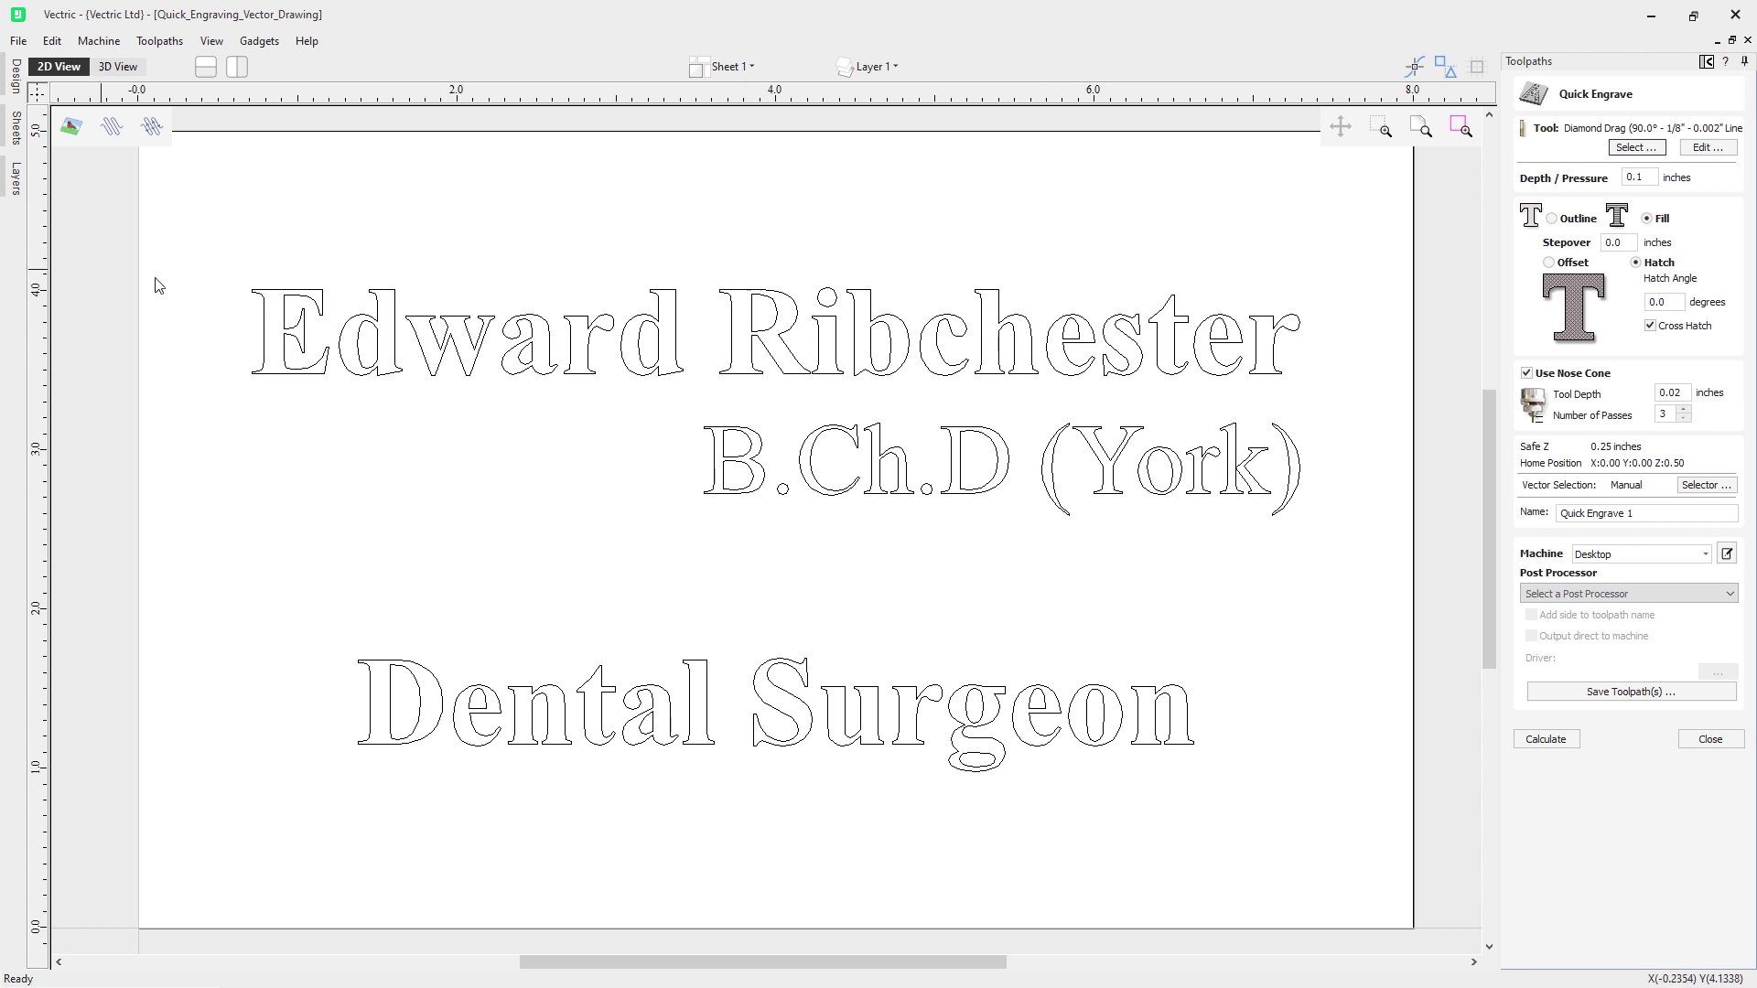
# Select all three lines of lettering for the engraving toolpath
pyautogui.moveTo(196, 200); pyautogui.dragTo(1386, 884)
pyautogui.click(1022, 828)
pyautogui.hotkey('ctrl', 'a')
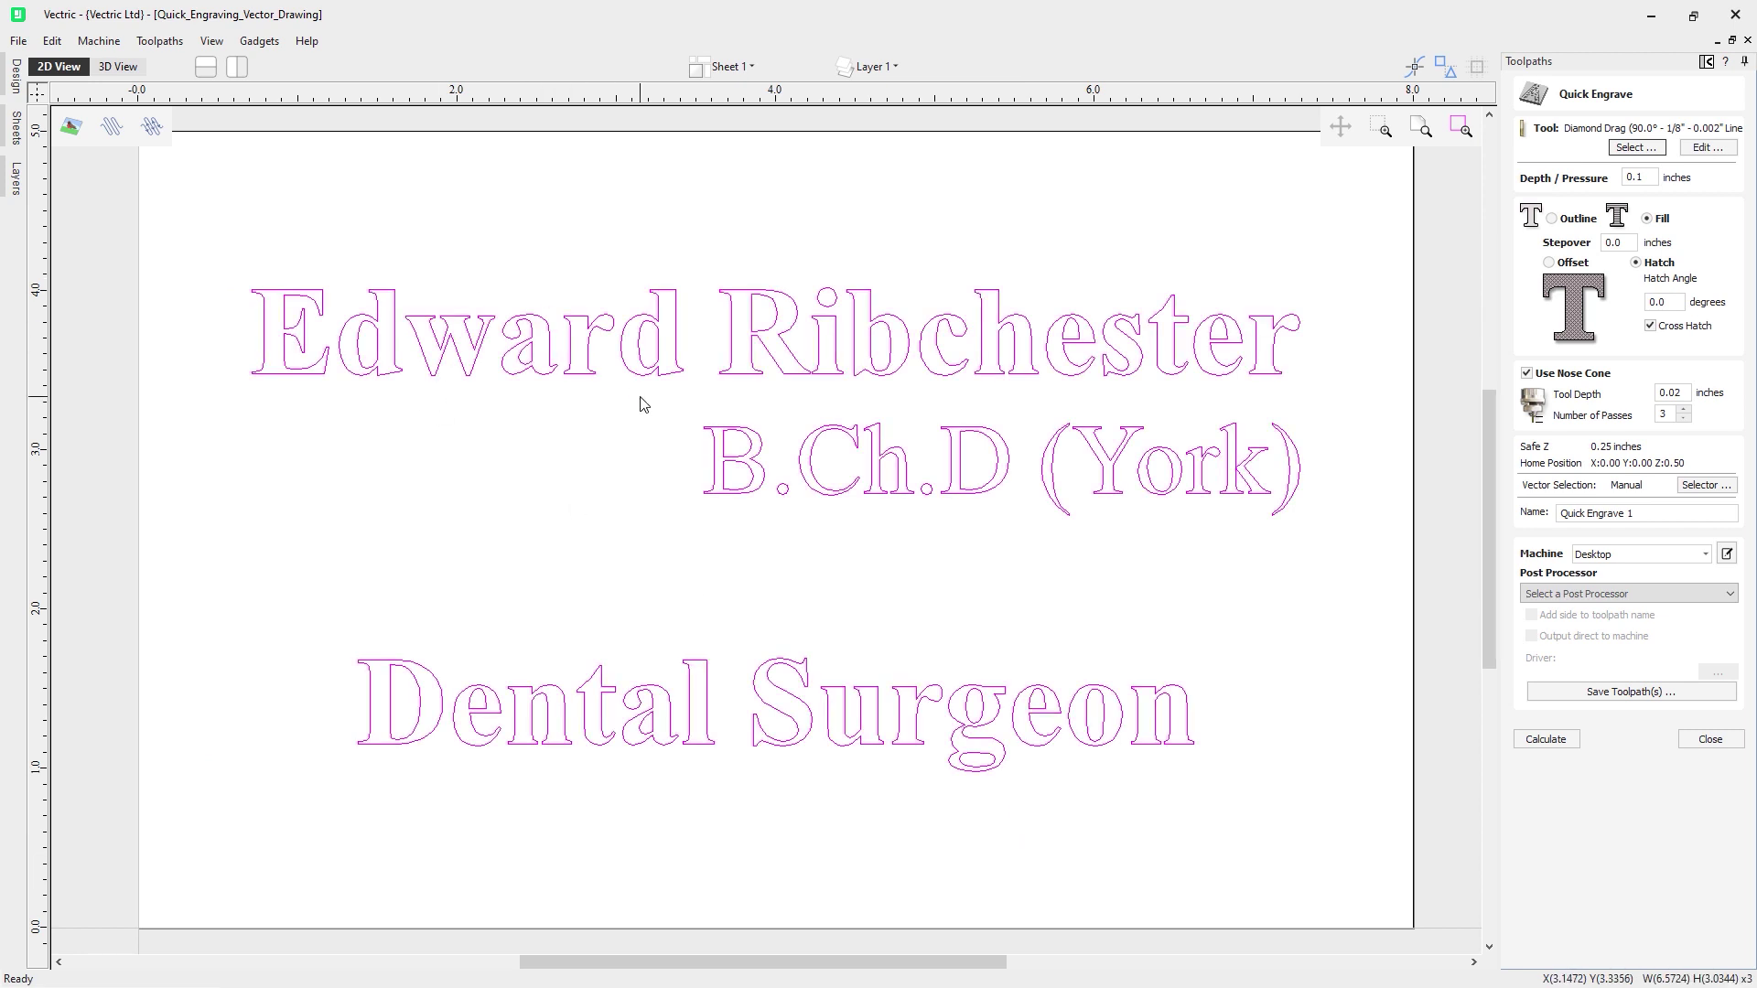
# Choose the imperial Diamond Drag (90.0° - 1/8" - 0.002" Line Width) tool from the tool database and clear the vector selection
pyautogui.click(1632, 148)
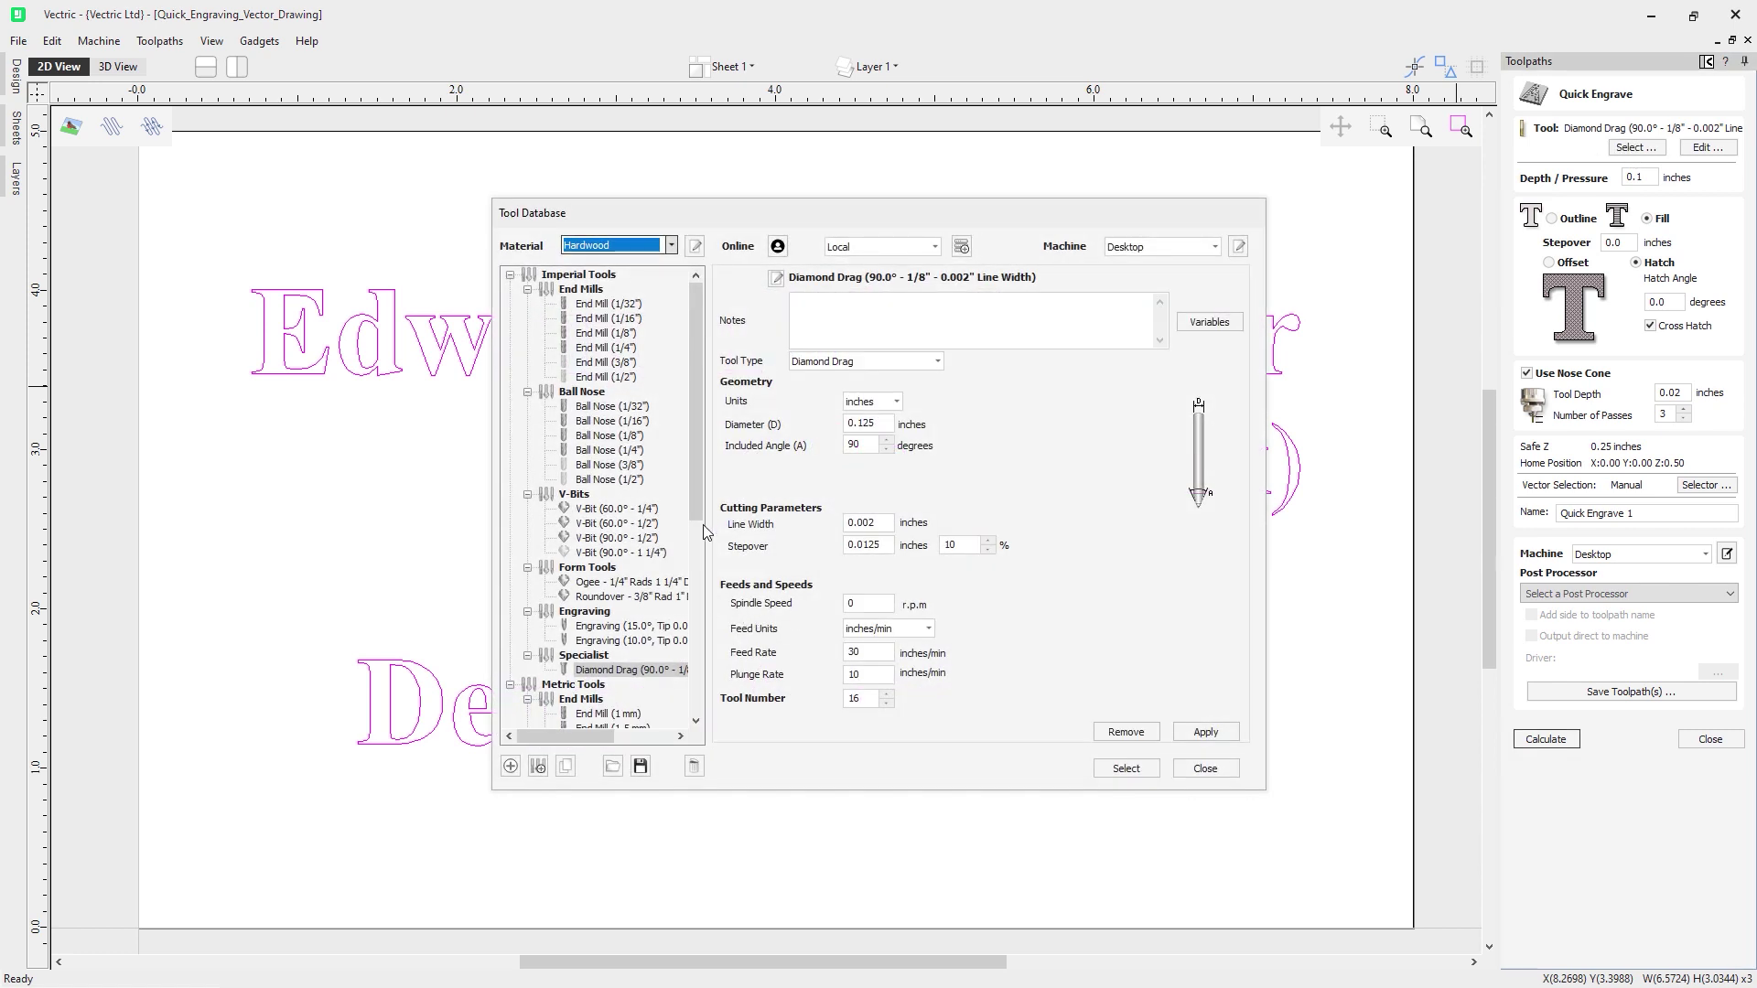
pyautogui.scroll(-2, 632, 604)
pyautogui.click(509, 596)
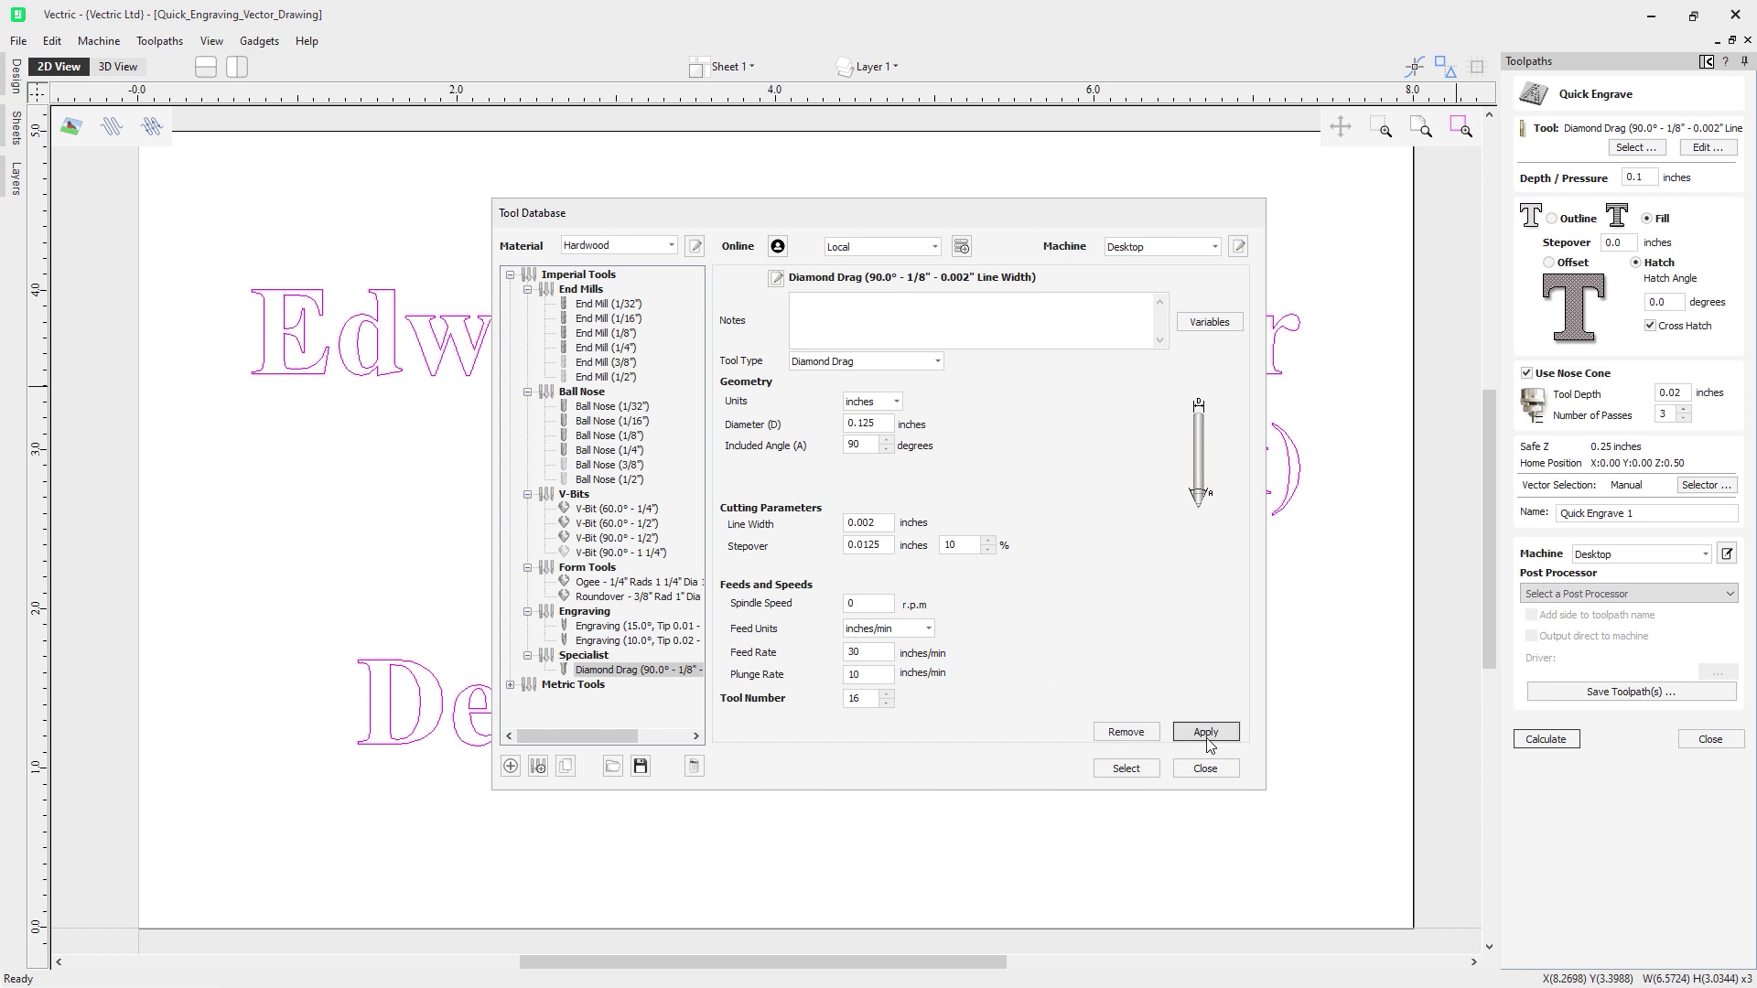
pyautogui.click(1124, 769)
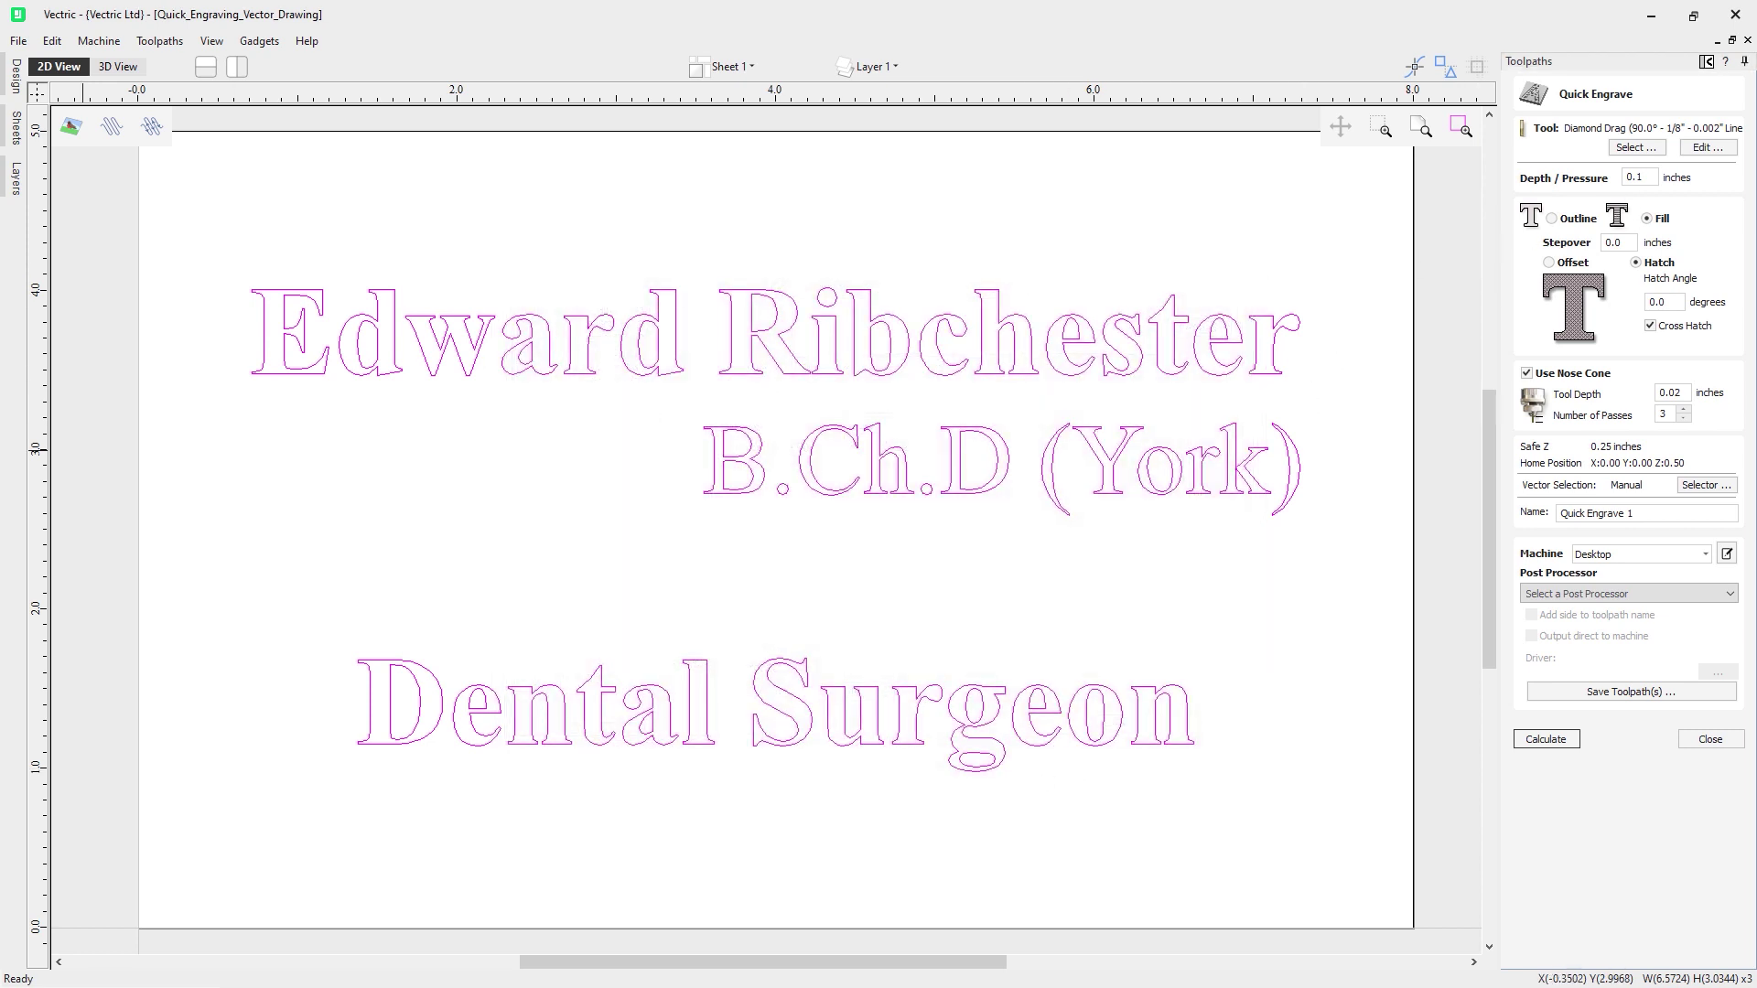
pyautogui.click(710, 560)
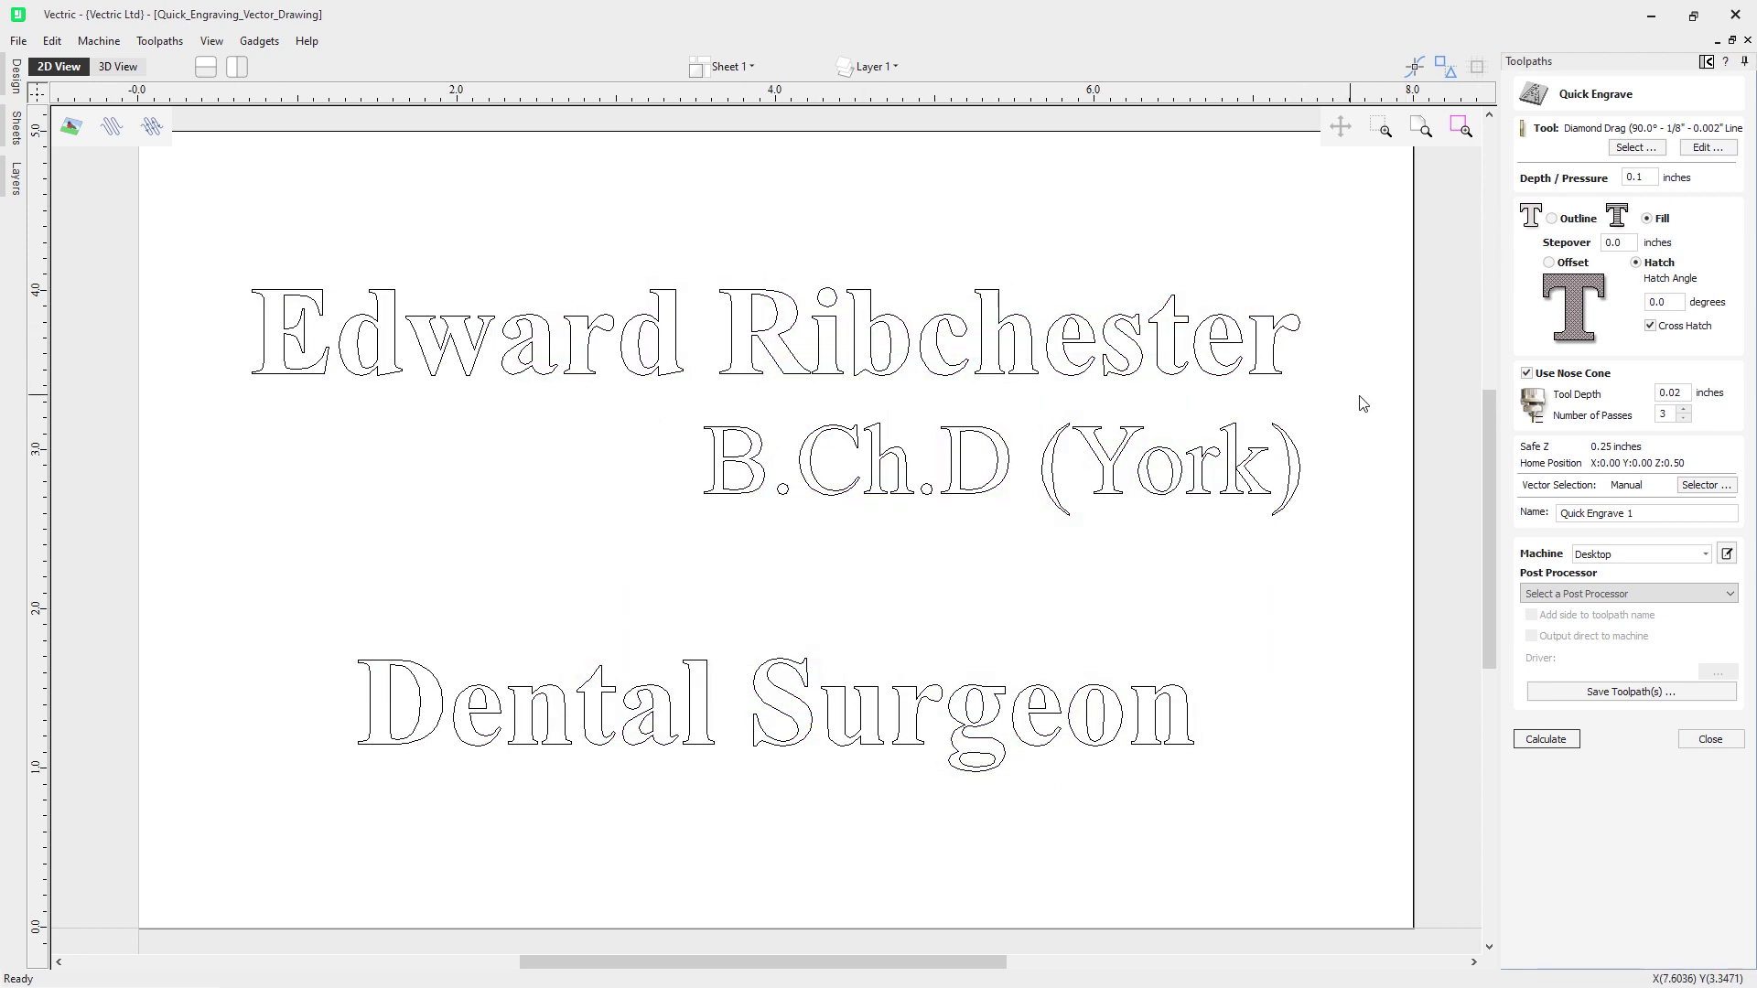
# Calculate an outline Quick Engrave toolpath for all three lines of lettering and preview it
pyautogui.click(1645, 177)
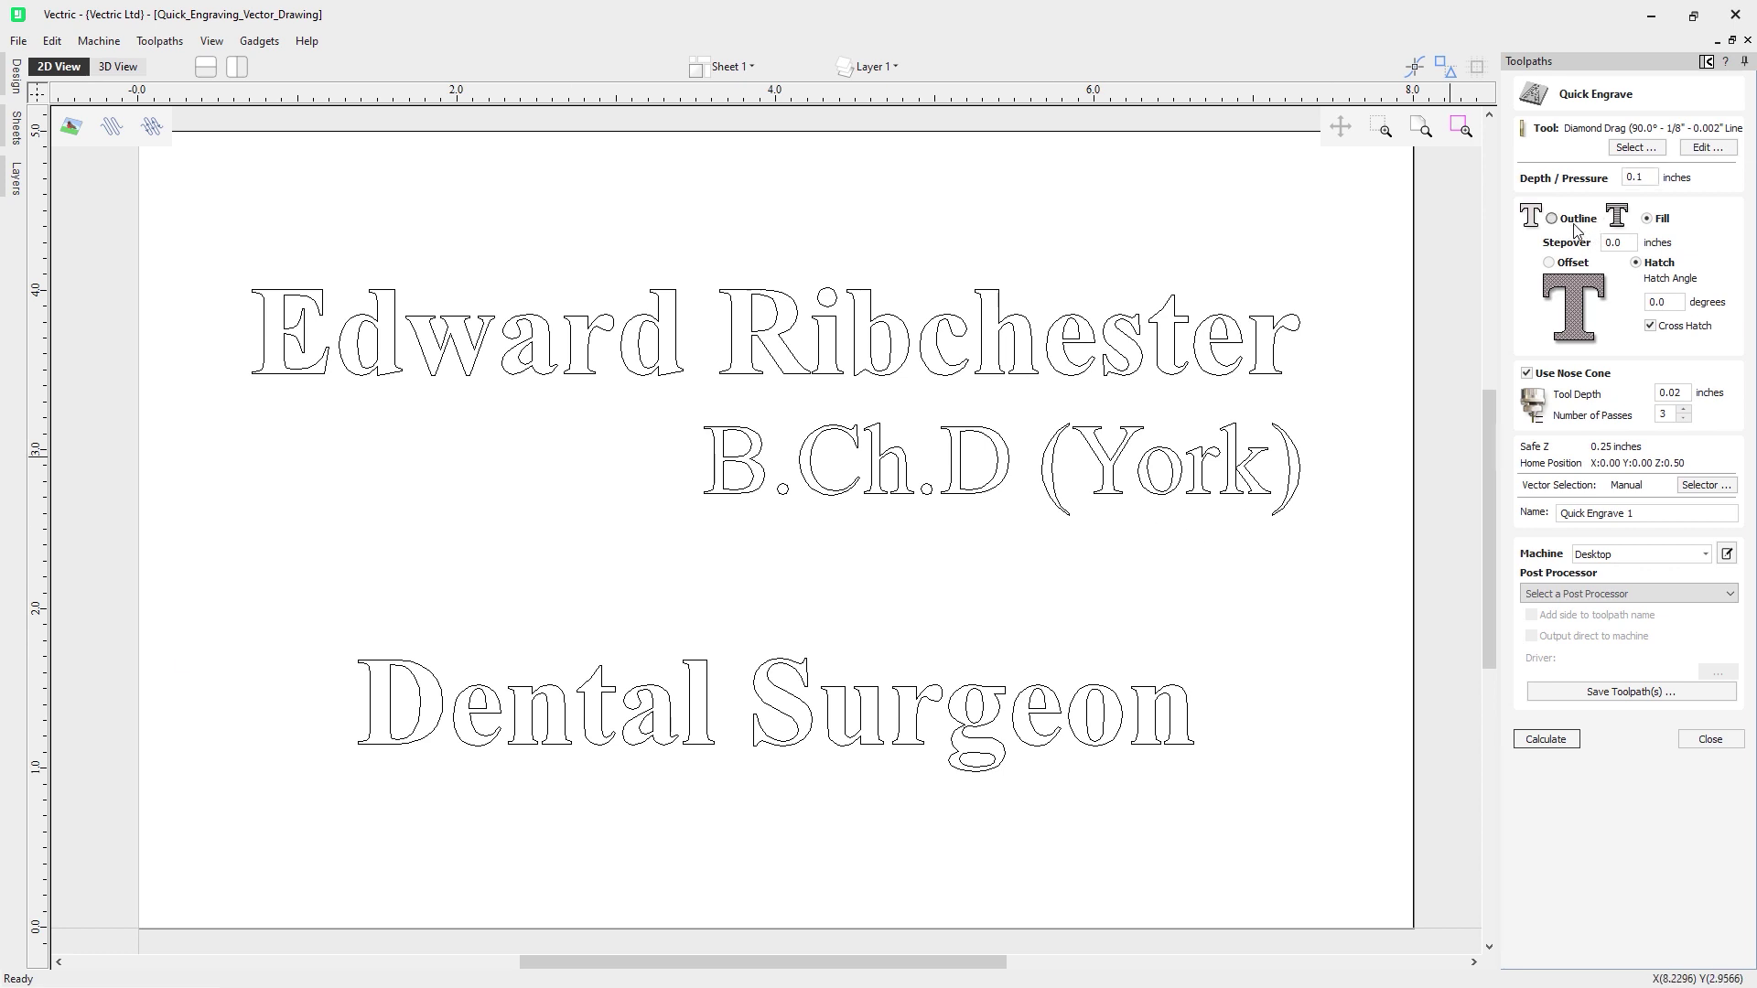
pyautogui.click(1553, 219)
pyautogui.moveTo(212, 229); pyautogui.dragTo(1347, 835)
pyautogui.click(1545, 738)
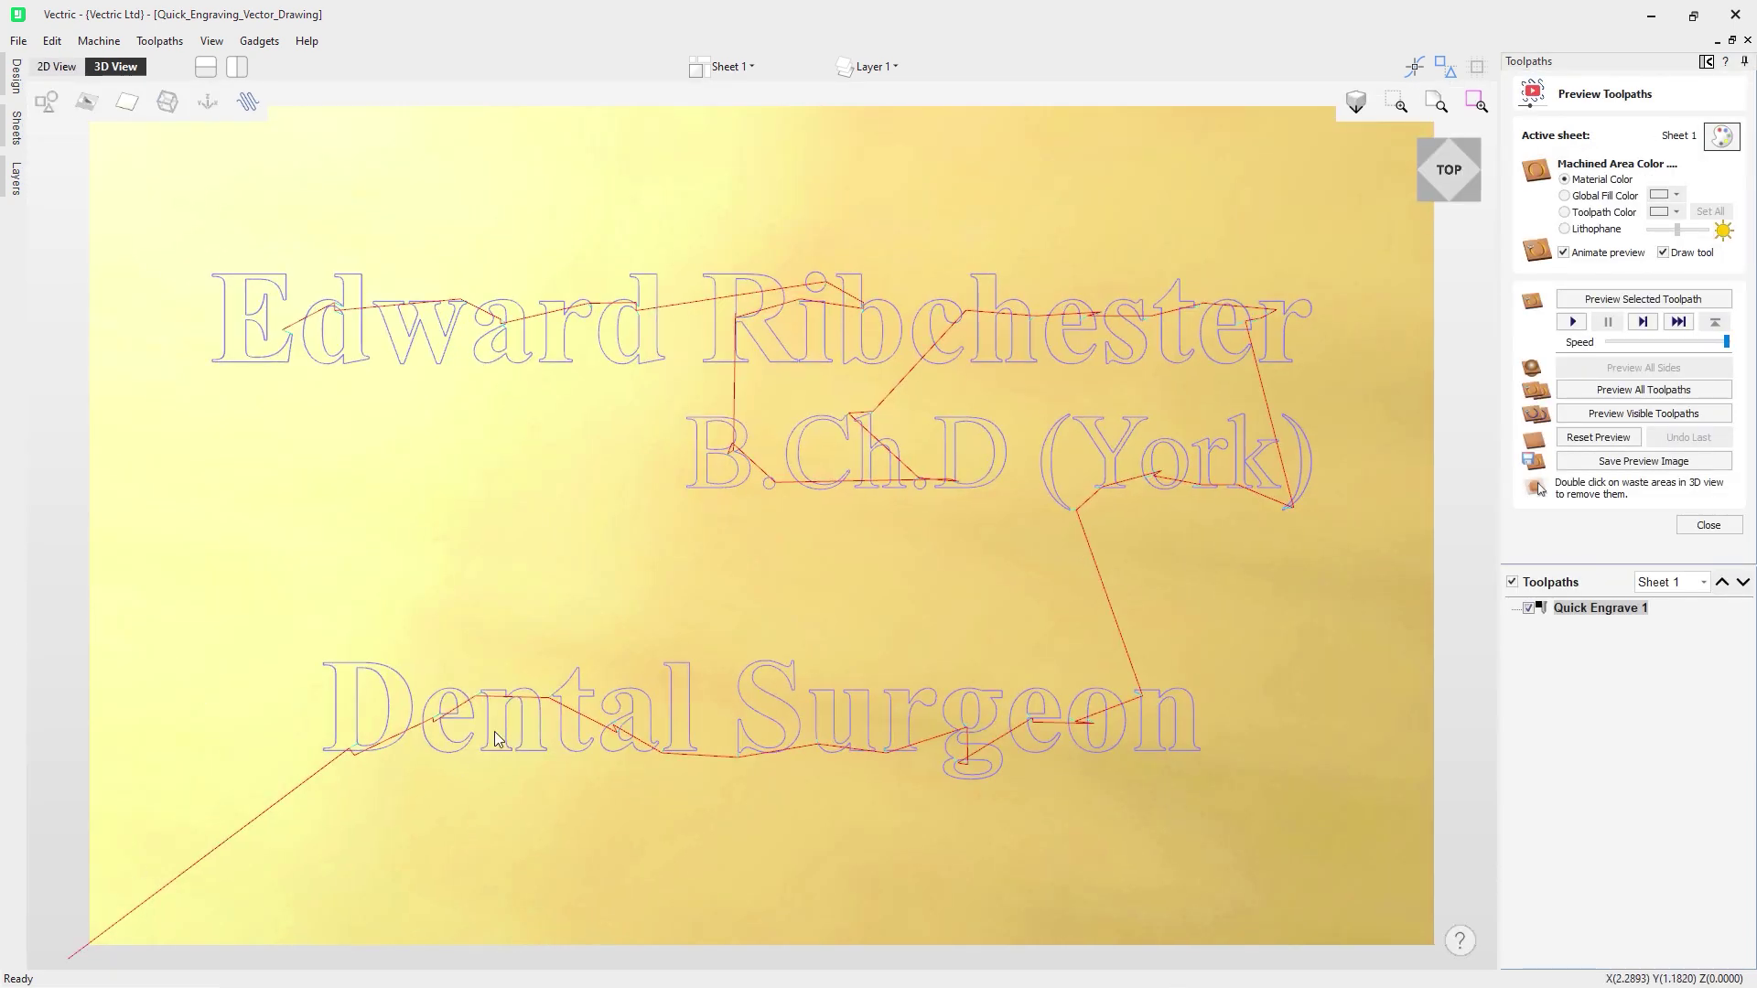
pyautogui.click(1668, 303)
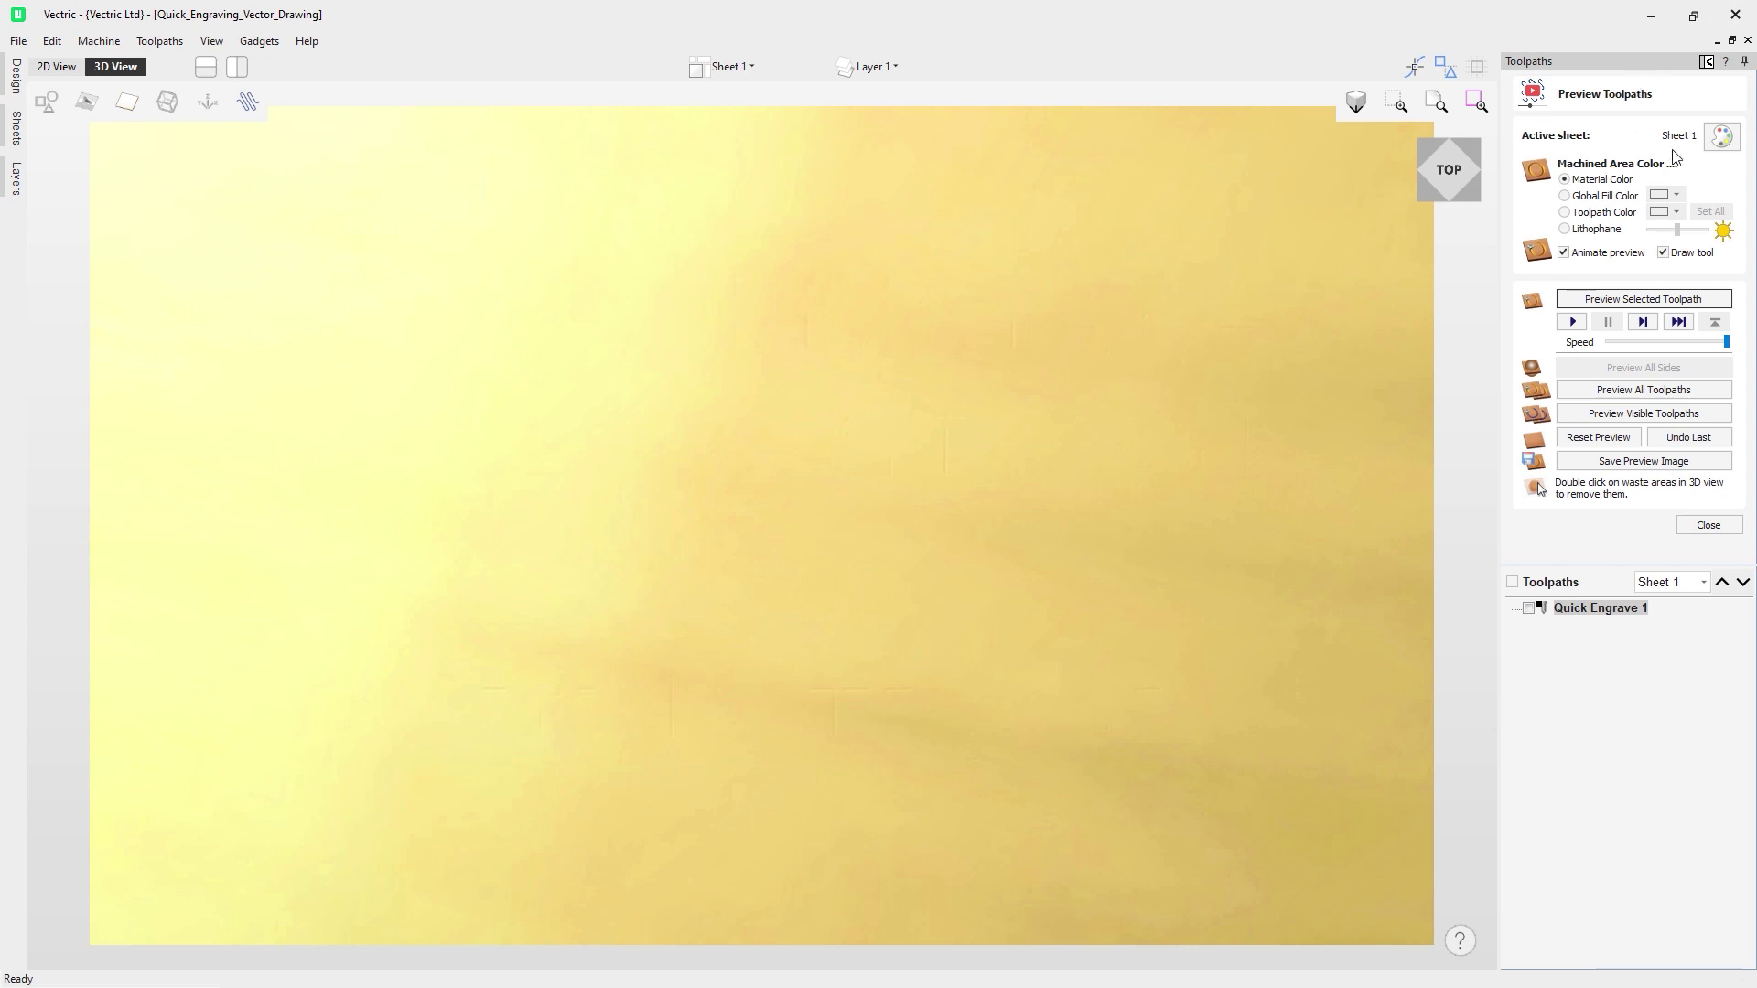
# Set the preview material appearance to Bronze and show the machined areas in the toolpath color
pyautogui.click(1721, 136)
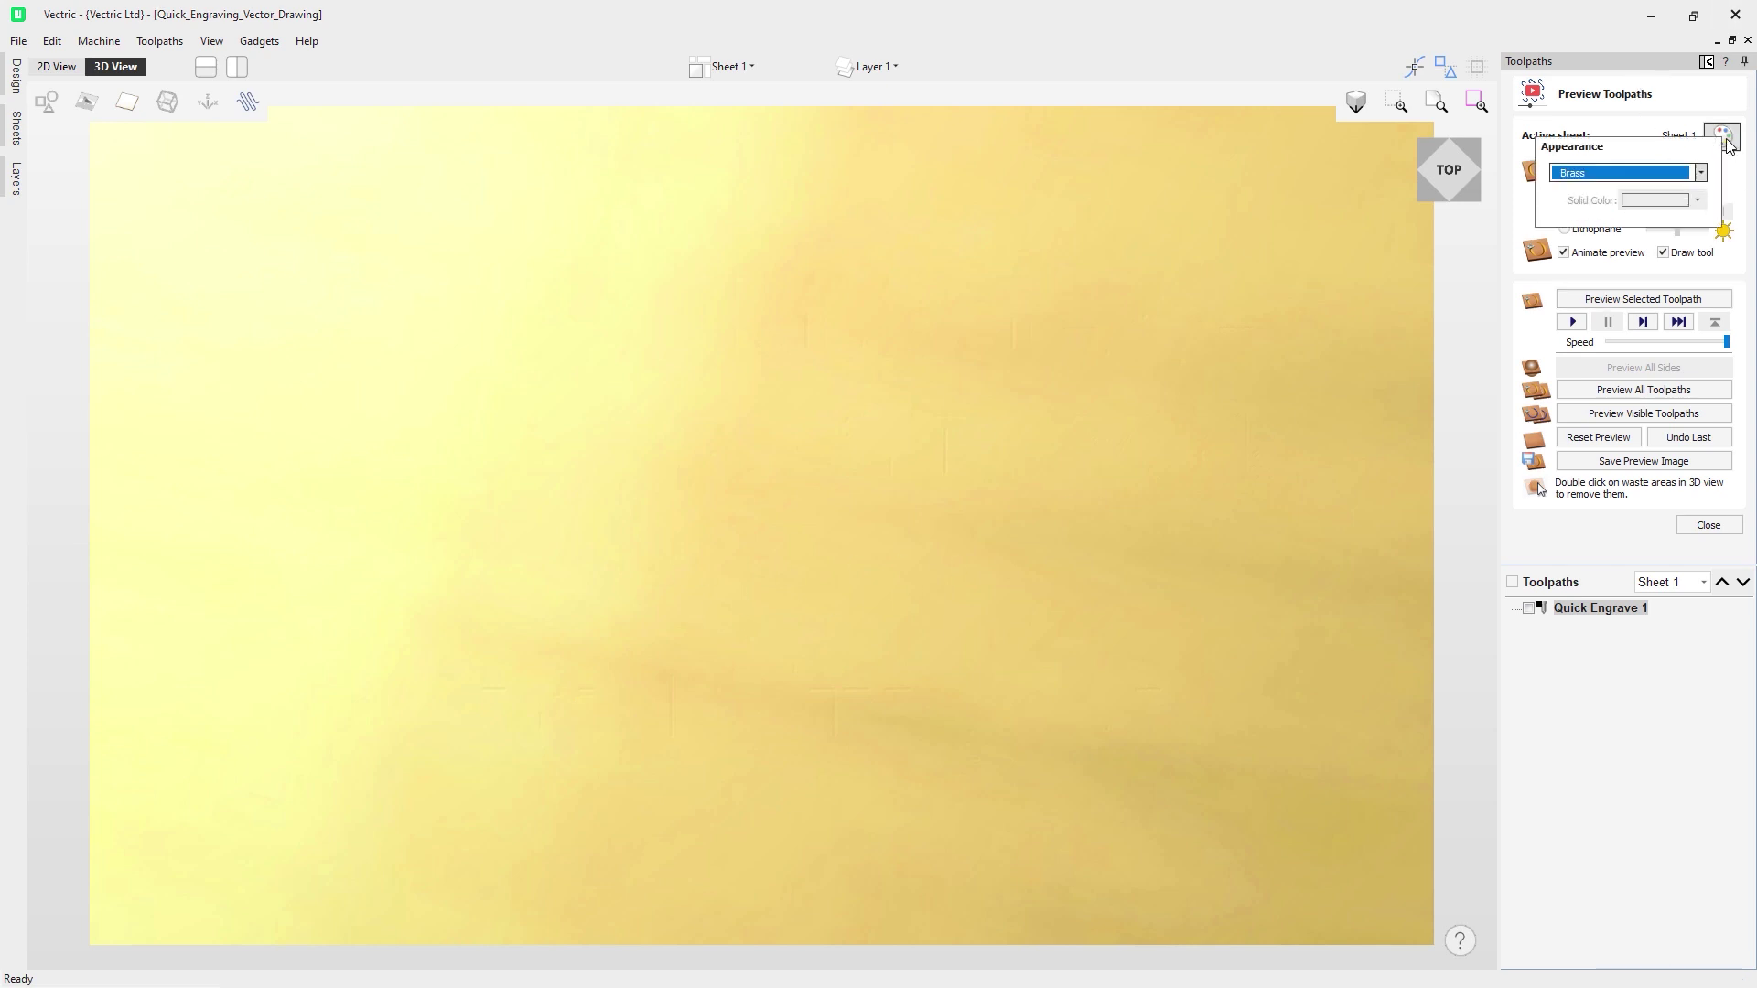
pyautogui.click(1693, 176)
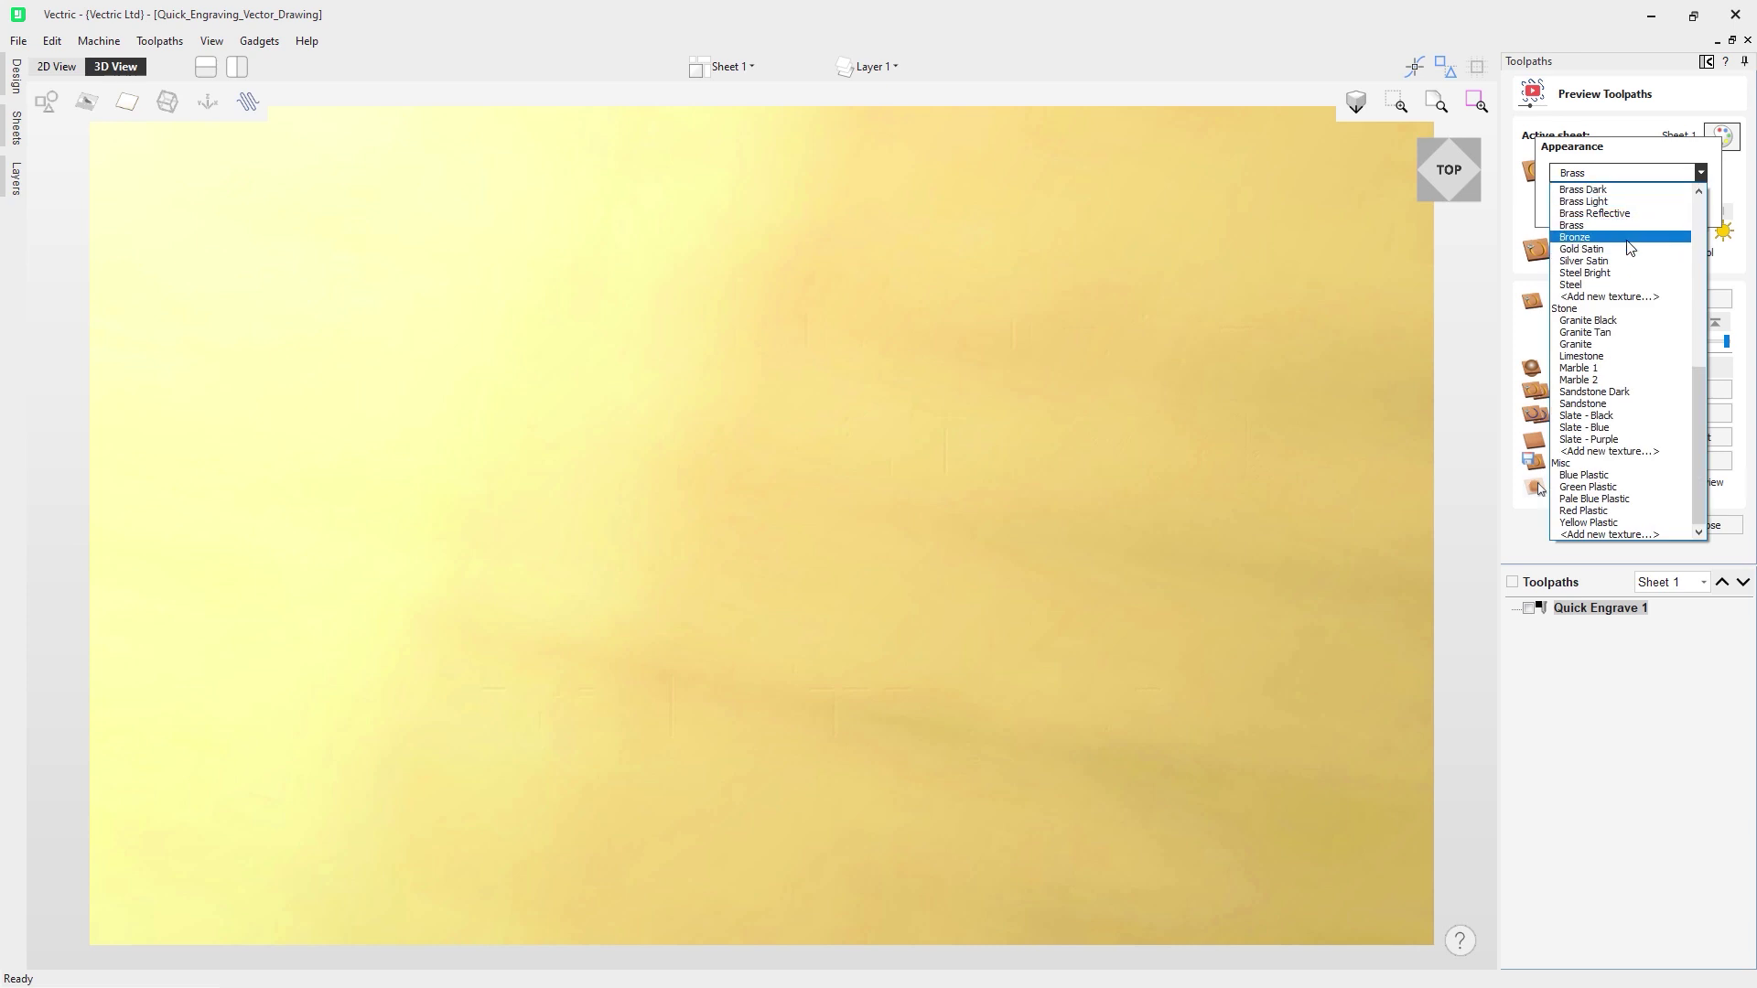
pyautogui.click(1620, 235)
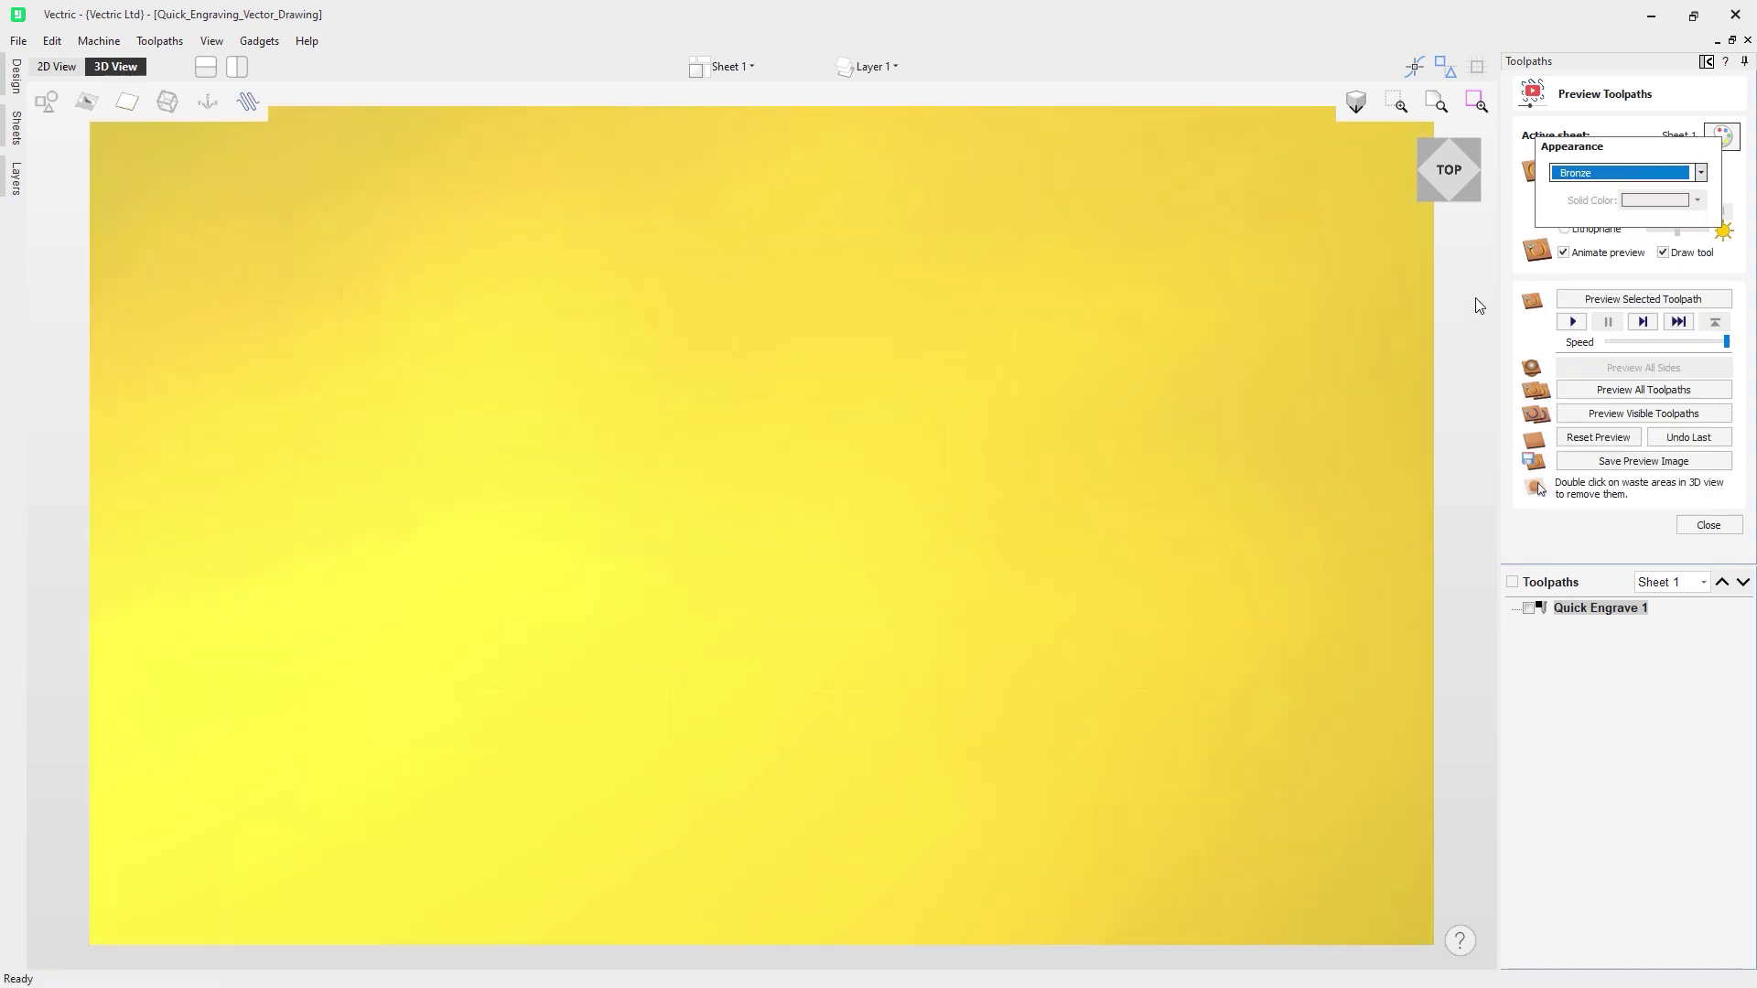
pyautogui.click(1475, 299)
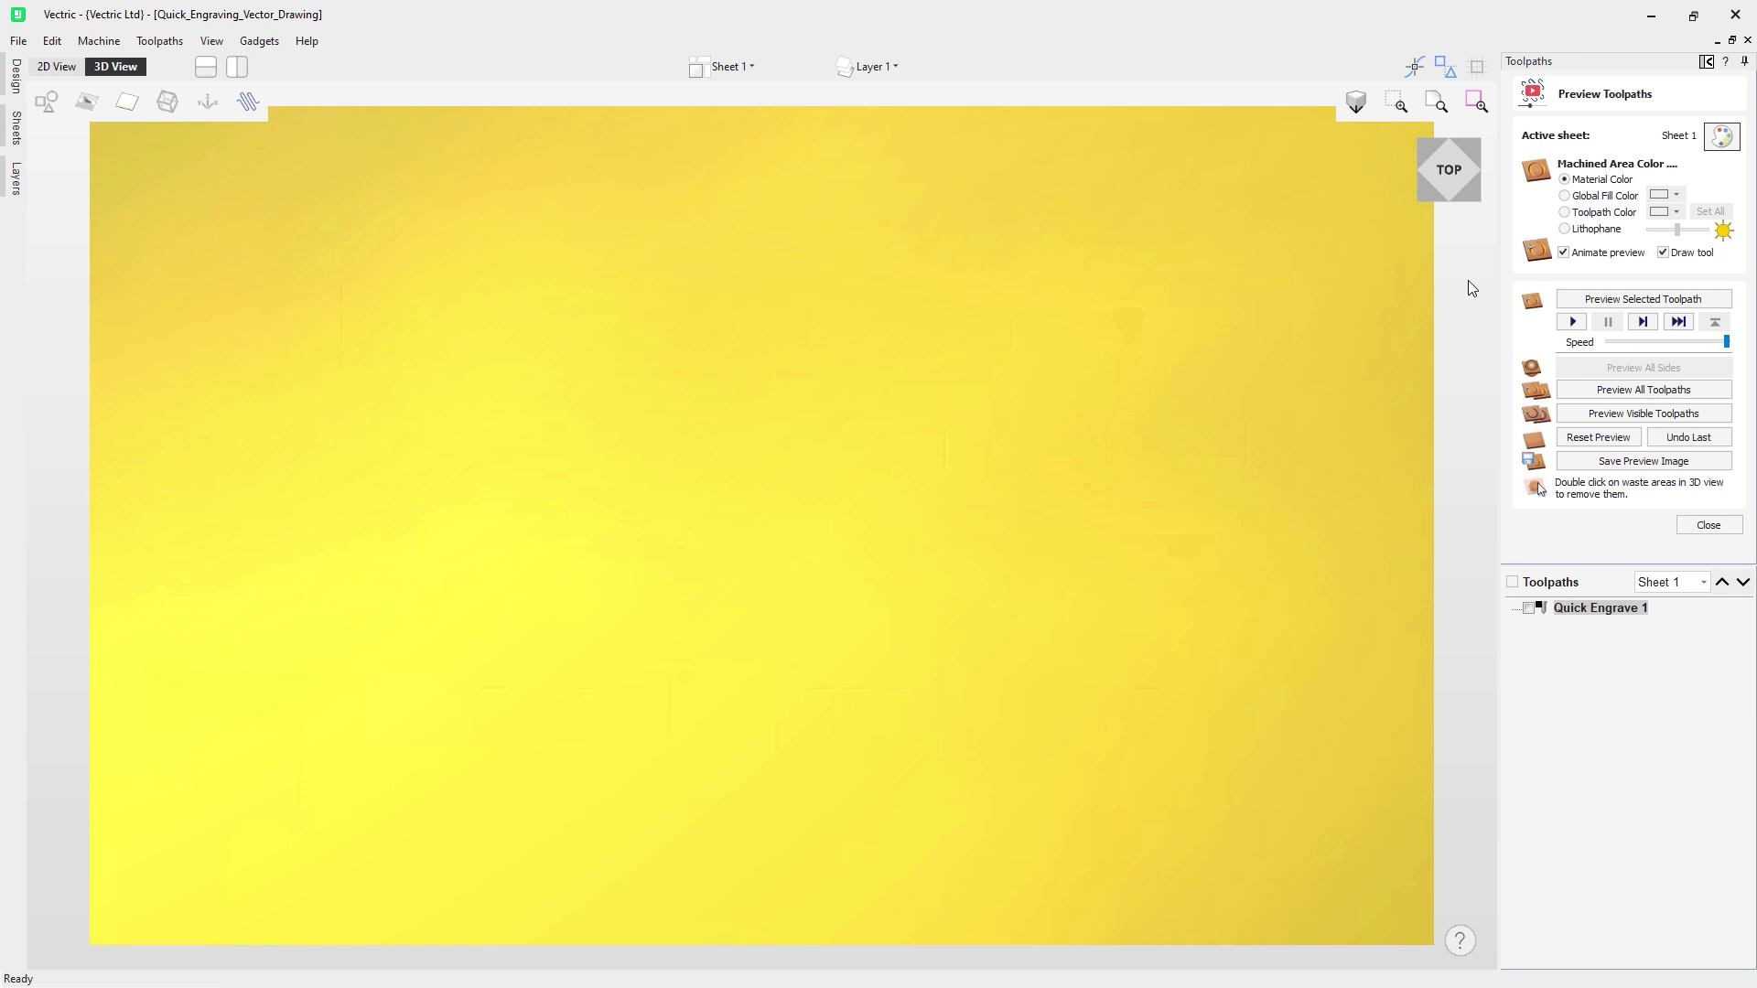
pyautogui.click(1608, 213)
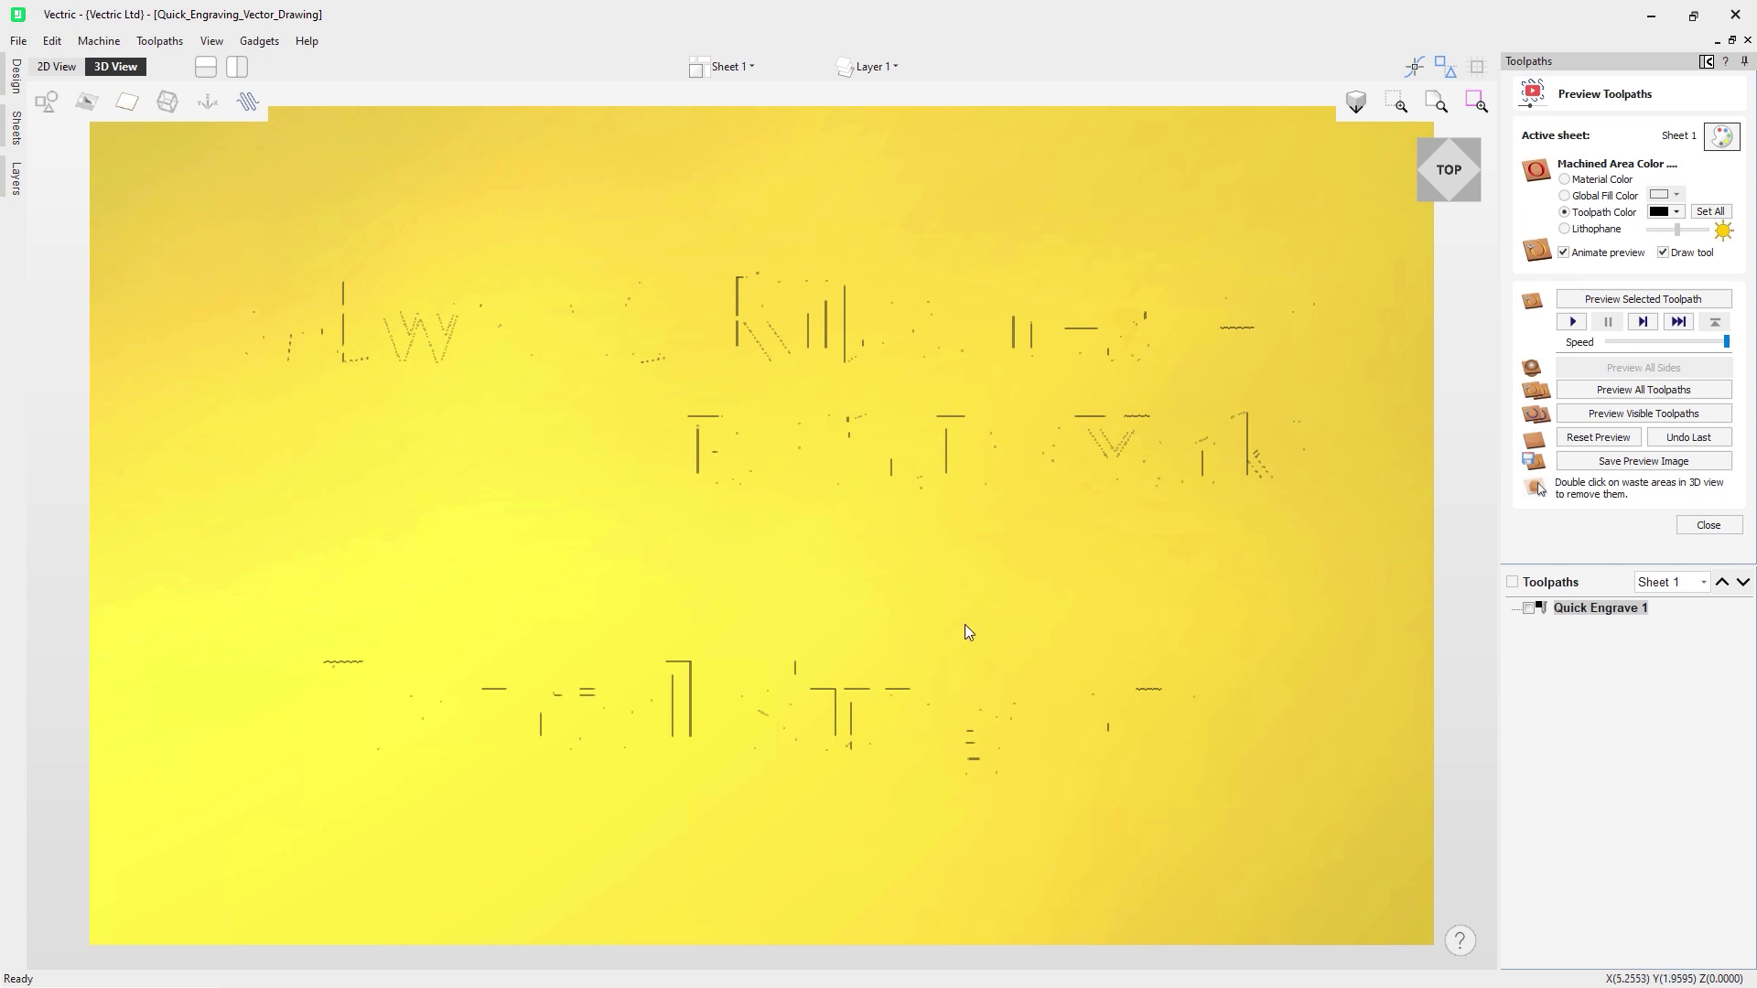
# Set the preview simulation quality to Maximum (25 x Slower) and preview the selected toolpath again
pyautogui.click(161, 42)
pyautogui.moveTo(233, 122)
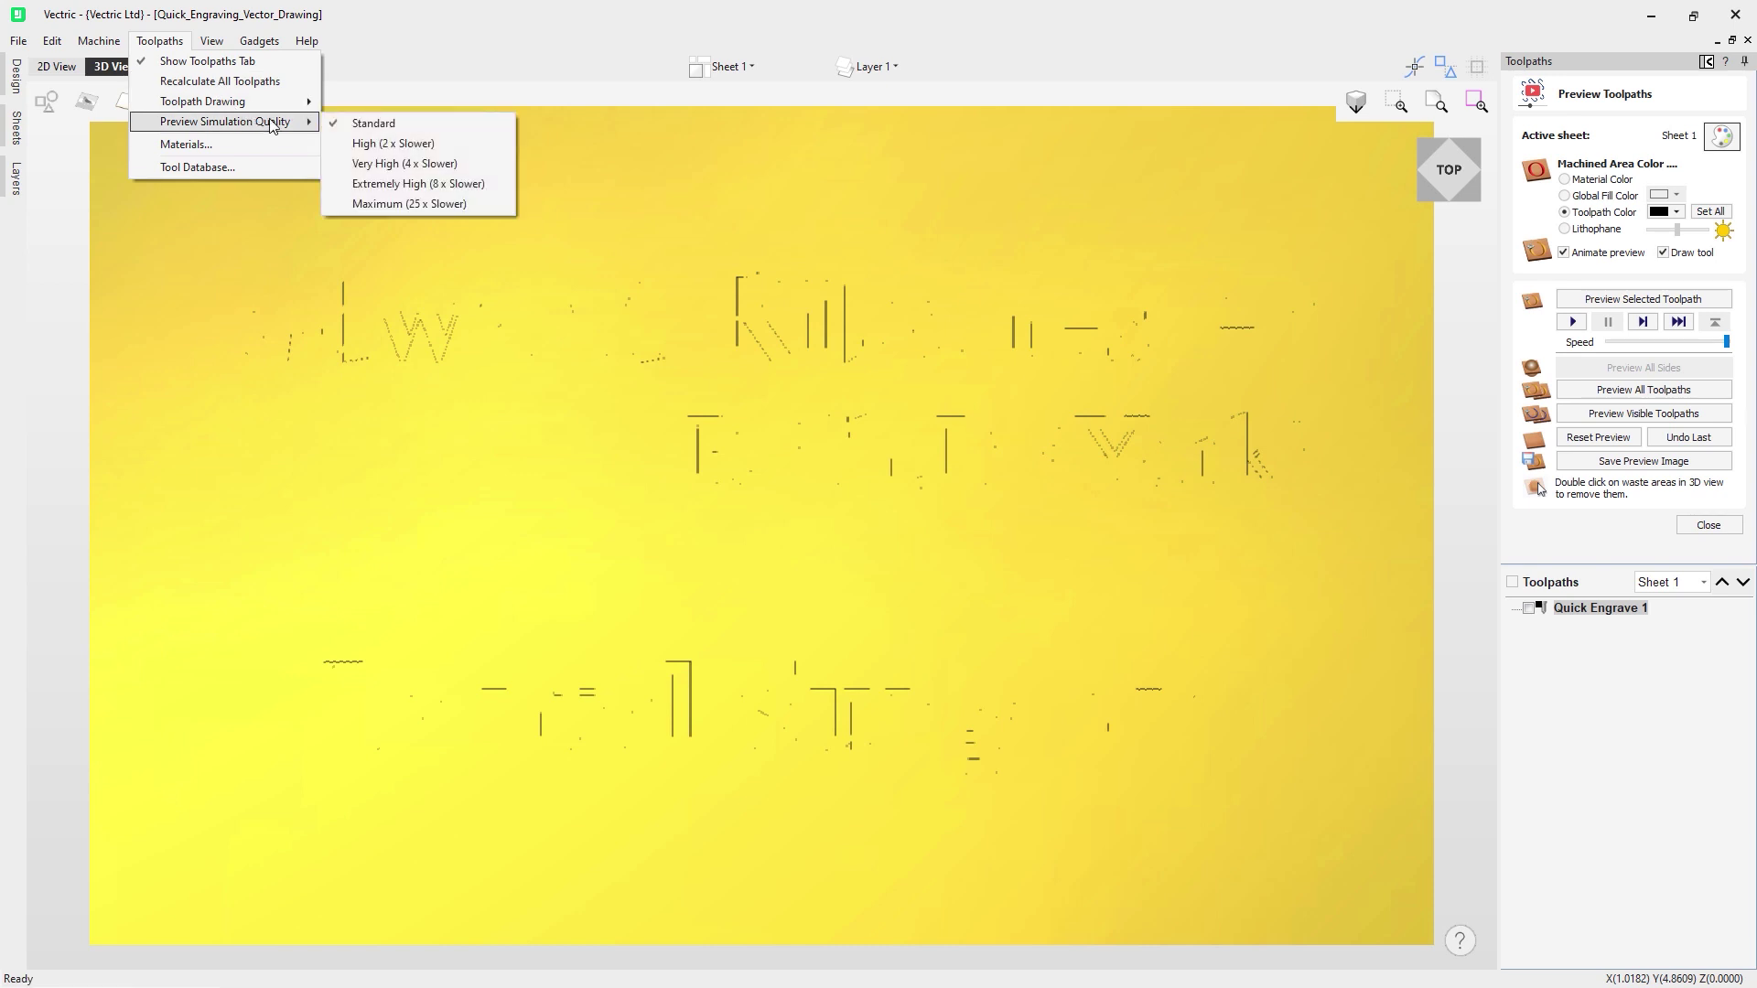
pyautogui.click(412, 204)
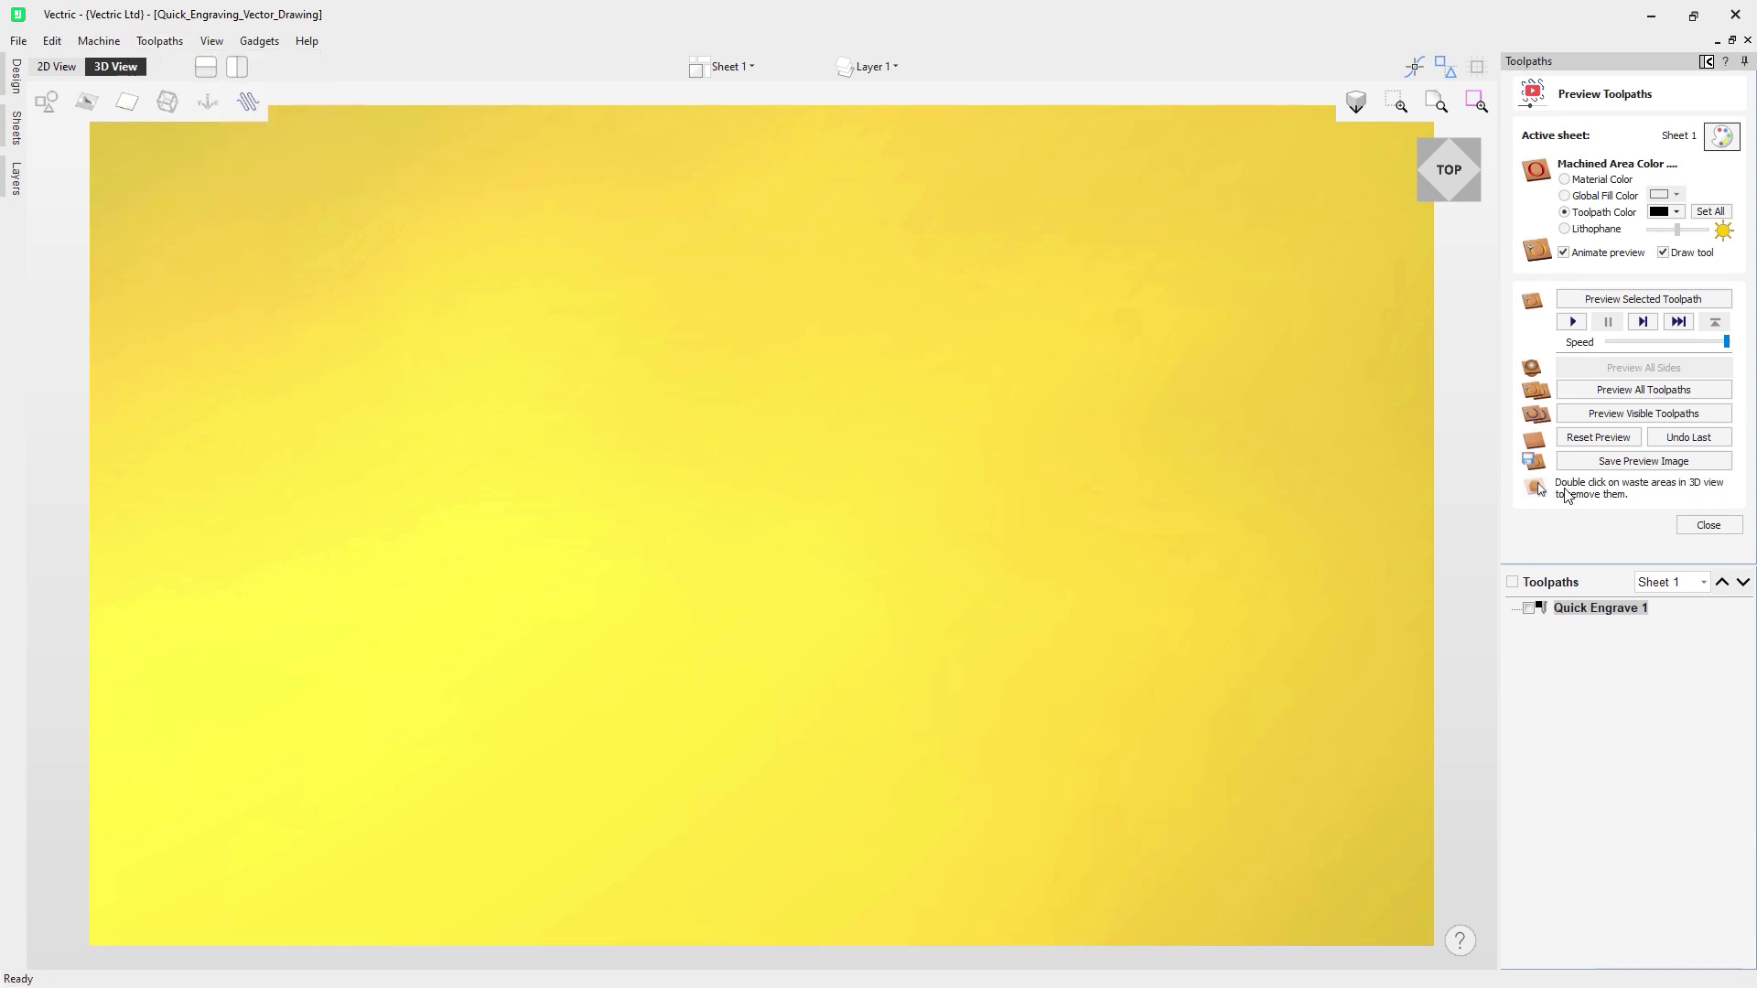
pyautogui.click(1625, 302)
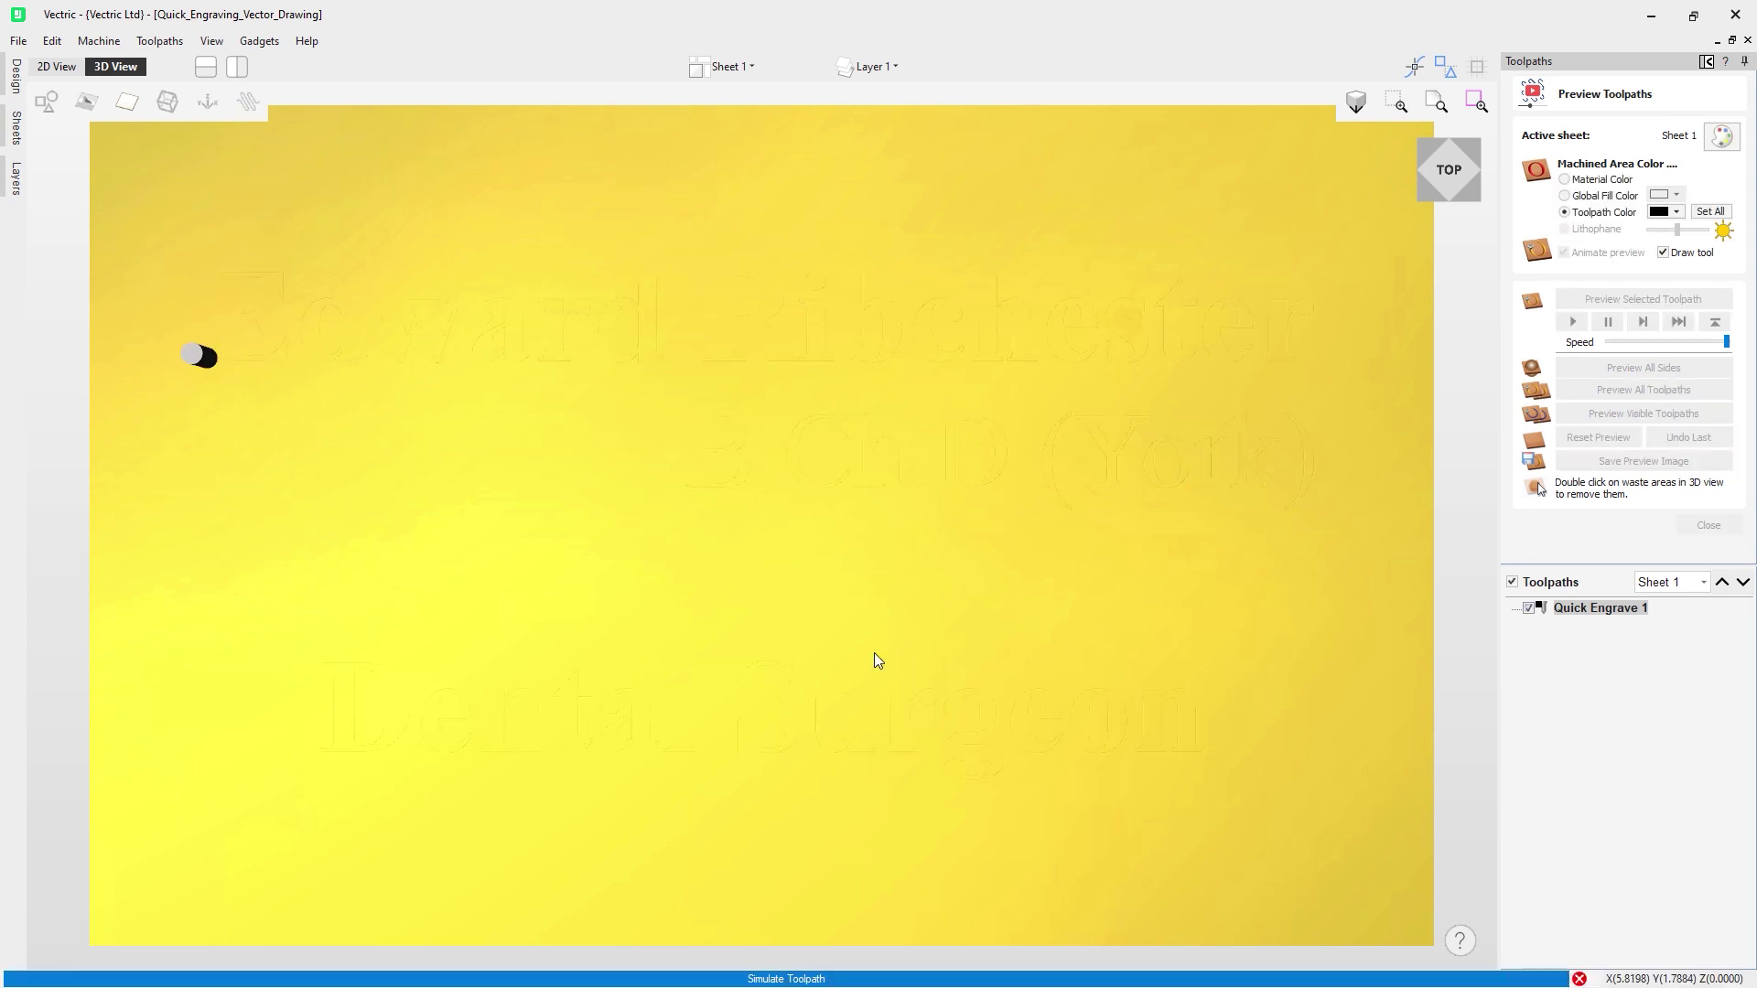
pyautogui.moveTo(762, 581); pyautogui.dragTo(677, 604)
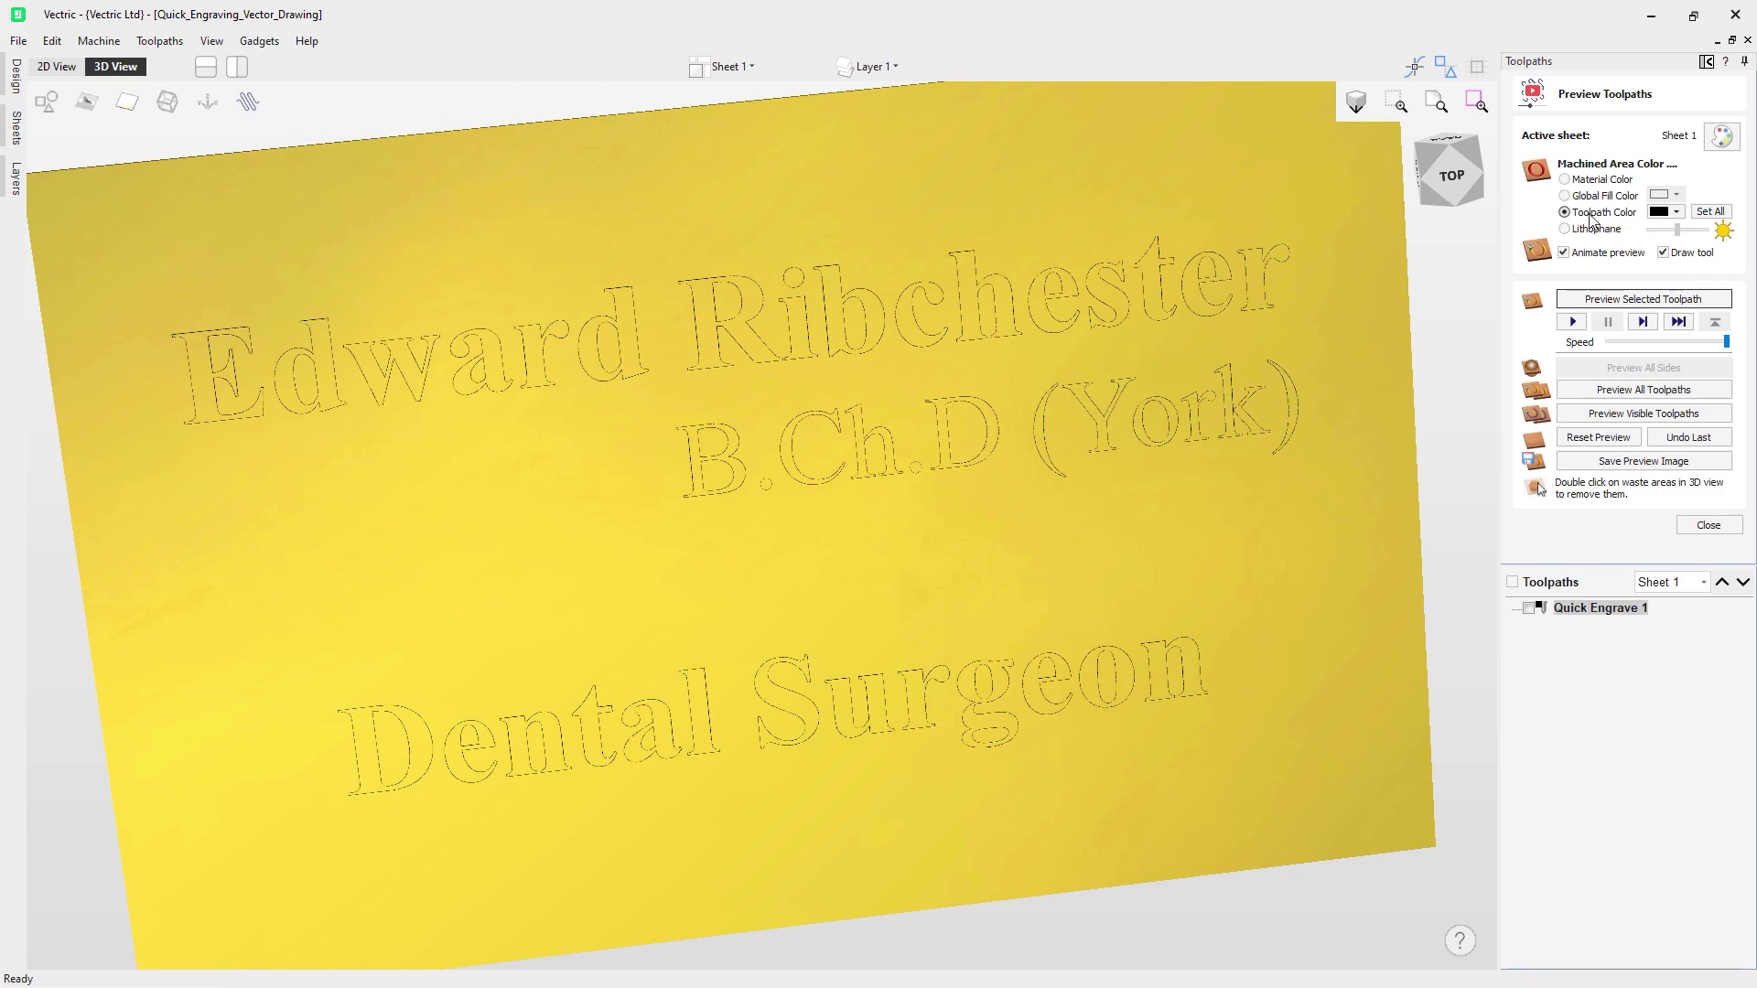
pyautogui.moveTo(1101, 432); pyautogui.dragTo(443, 386)
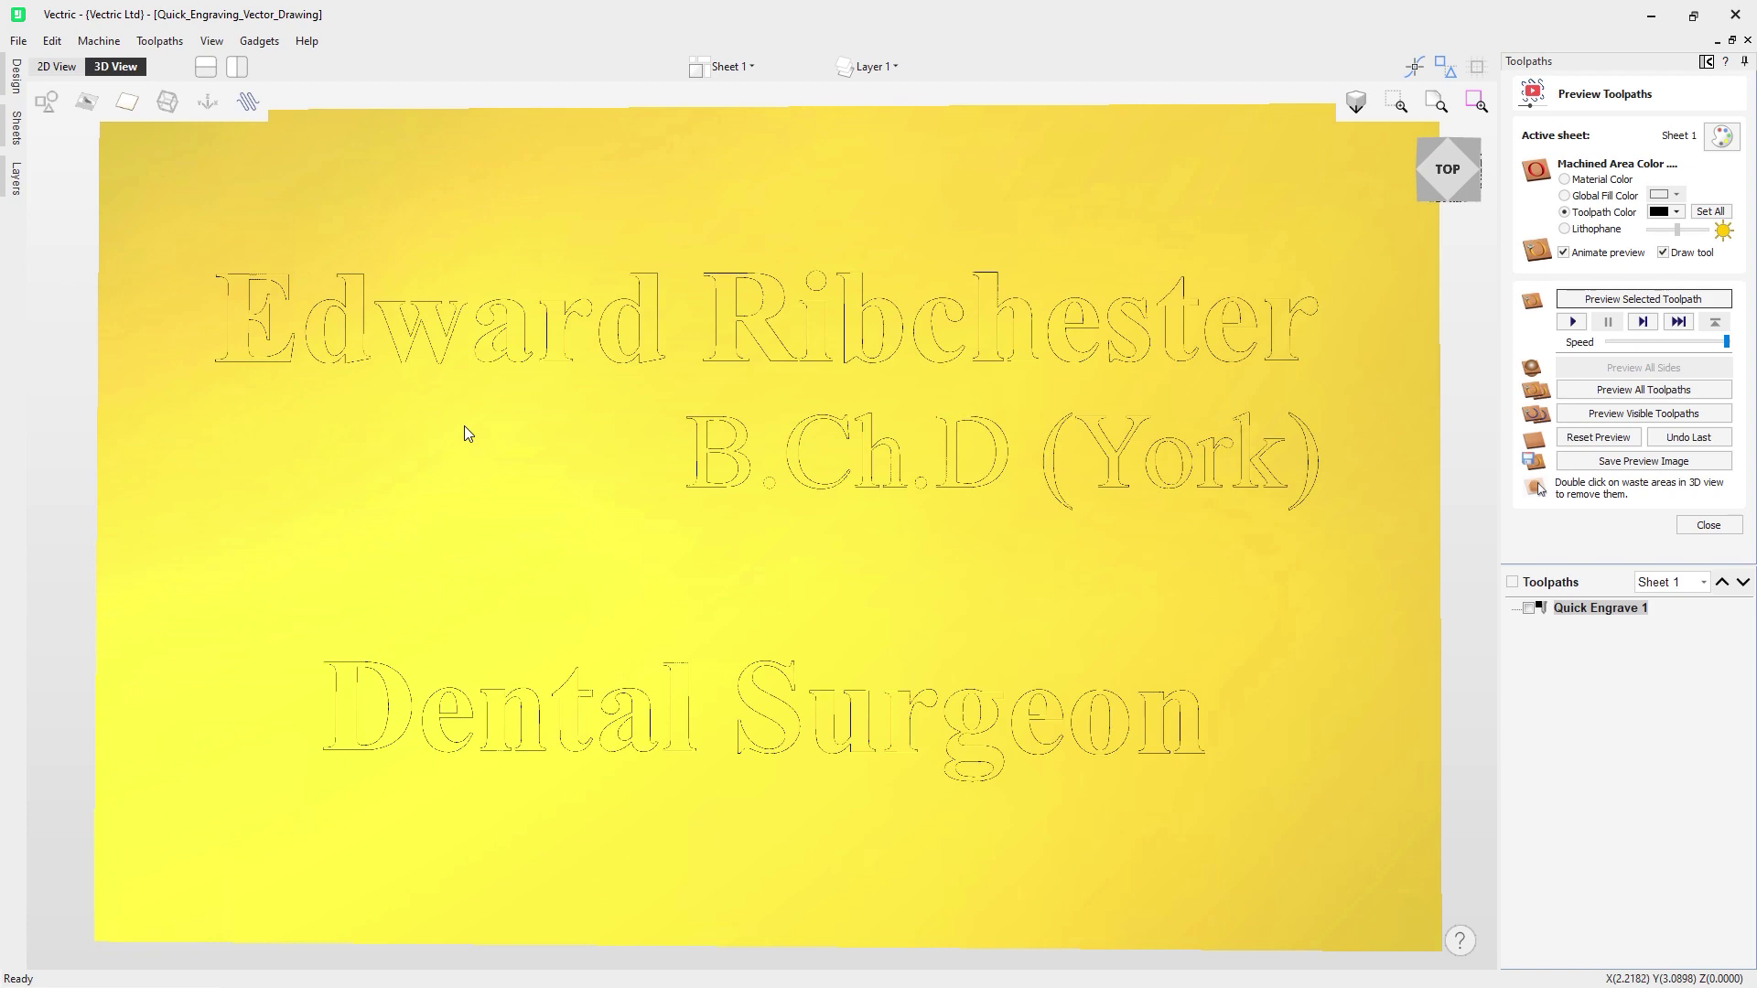
pyautogui.moveTo(463, 443); pyautogui.dragTo(584, 463)
pyautogui.moveTo(1139, 494); pyautogui.dragTo(862, 537)
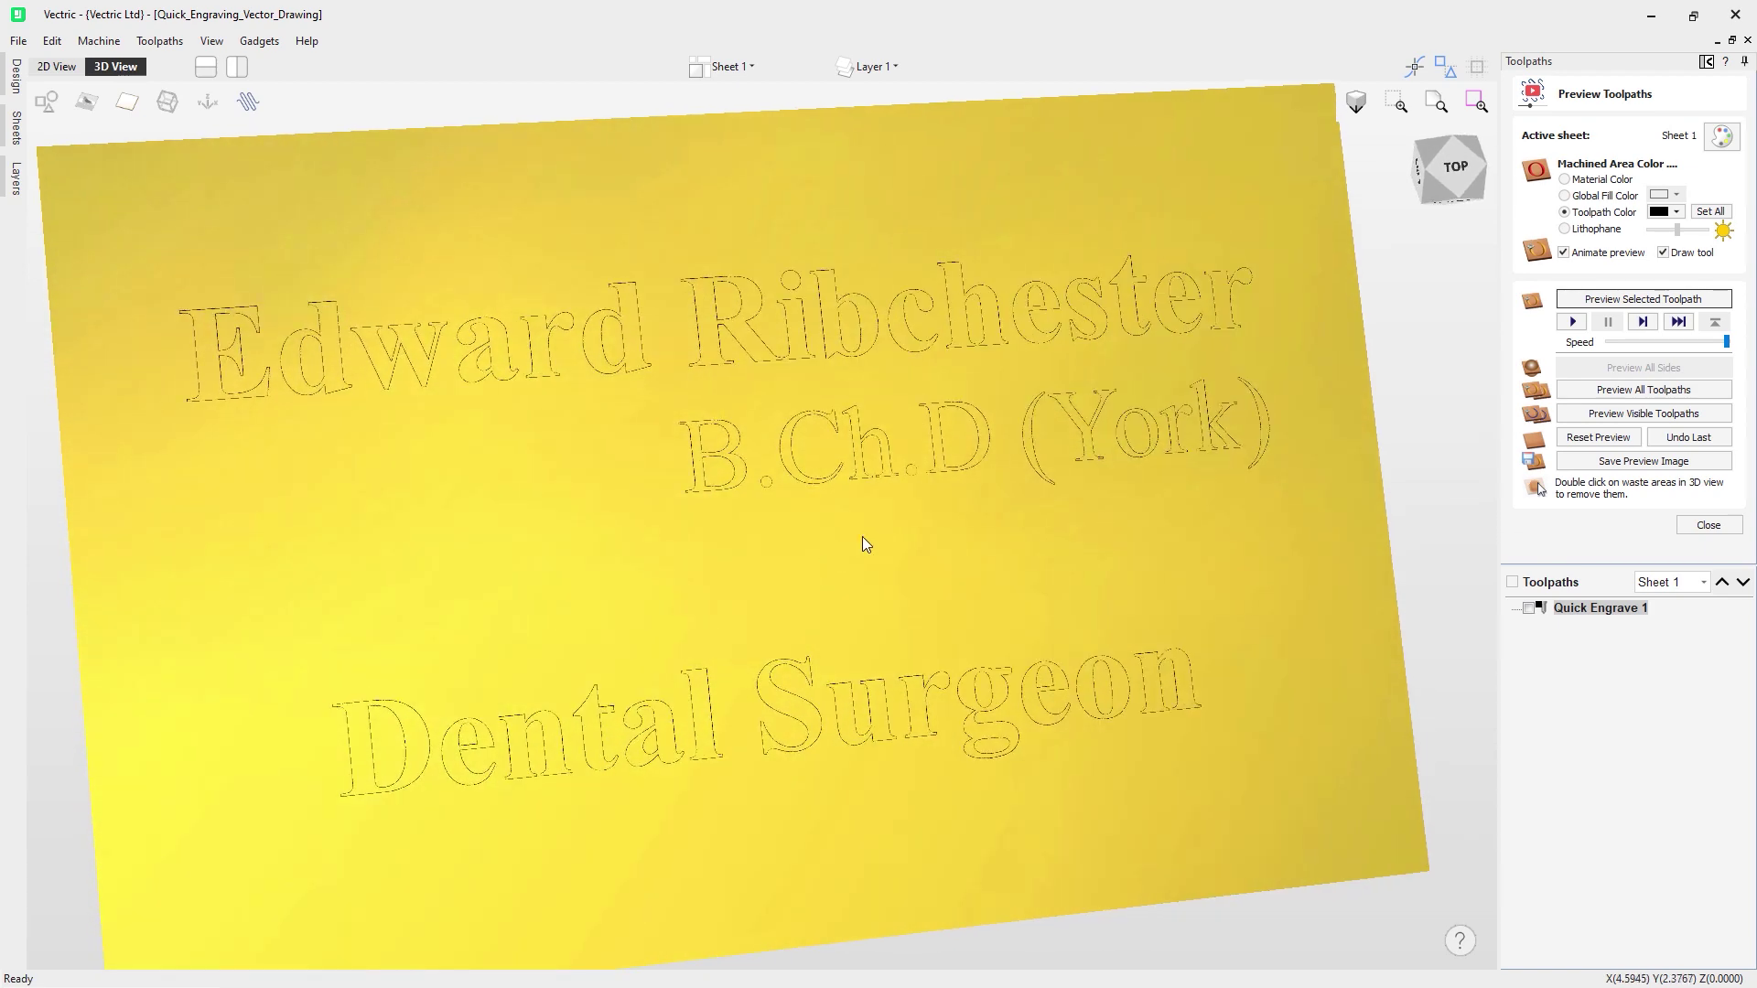
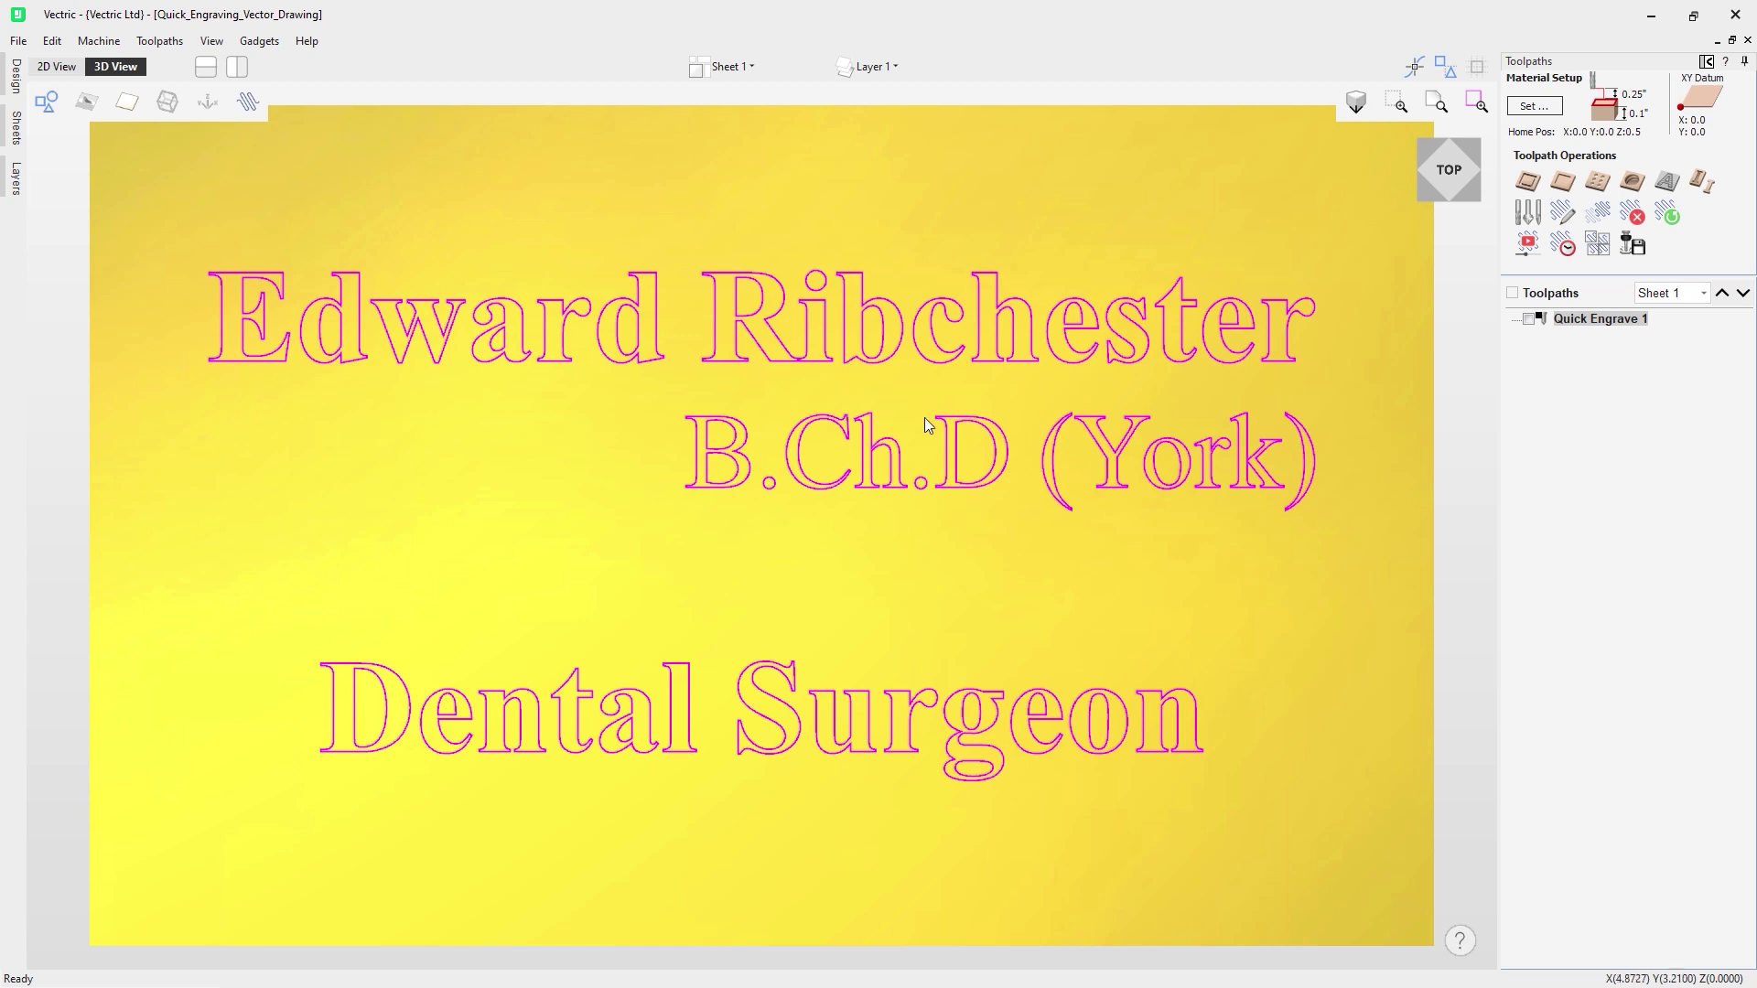
# Change the Quick Engrave toolpath to a Fill with the Offset strategy, recalculate it and examine the offset passes in the letters
pyautogui.click(56, 66)
pyautogui.click(115, 66)
pyautogui.doubleClick(1628, 322)
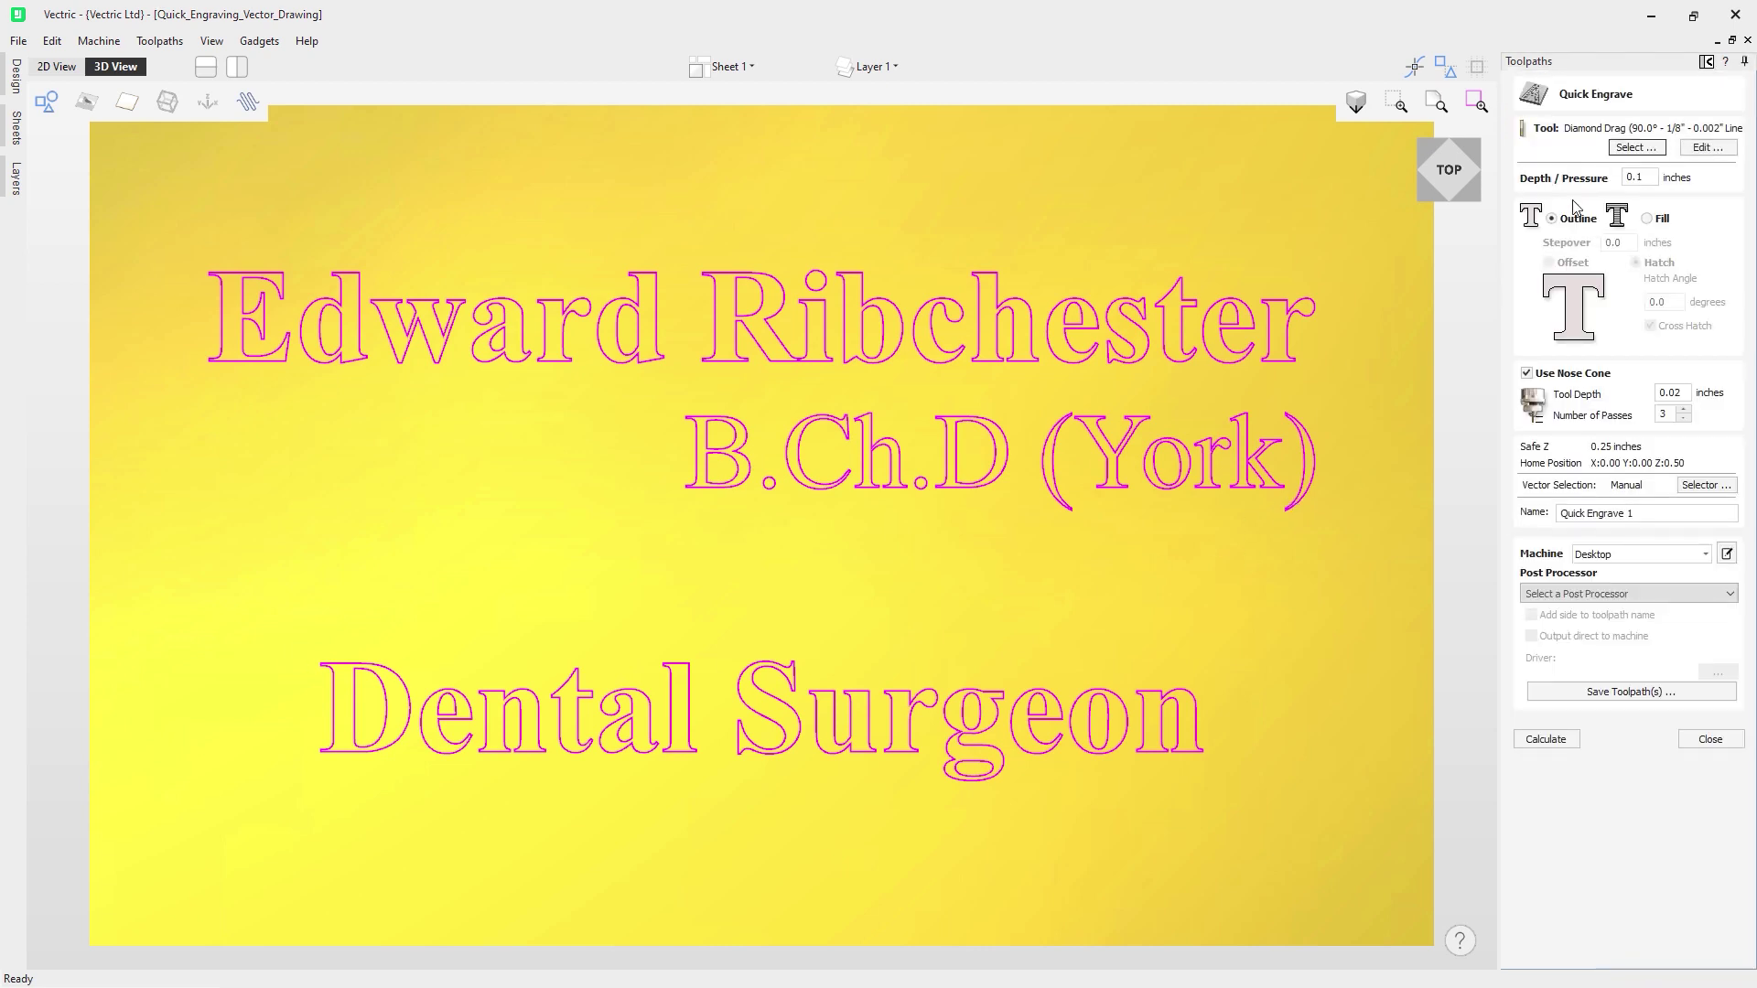
pyautogui.click(1648, 220)
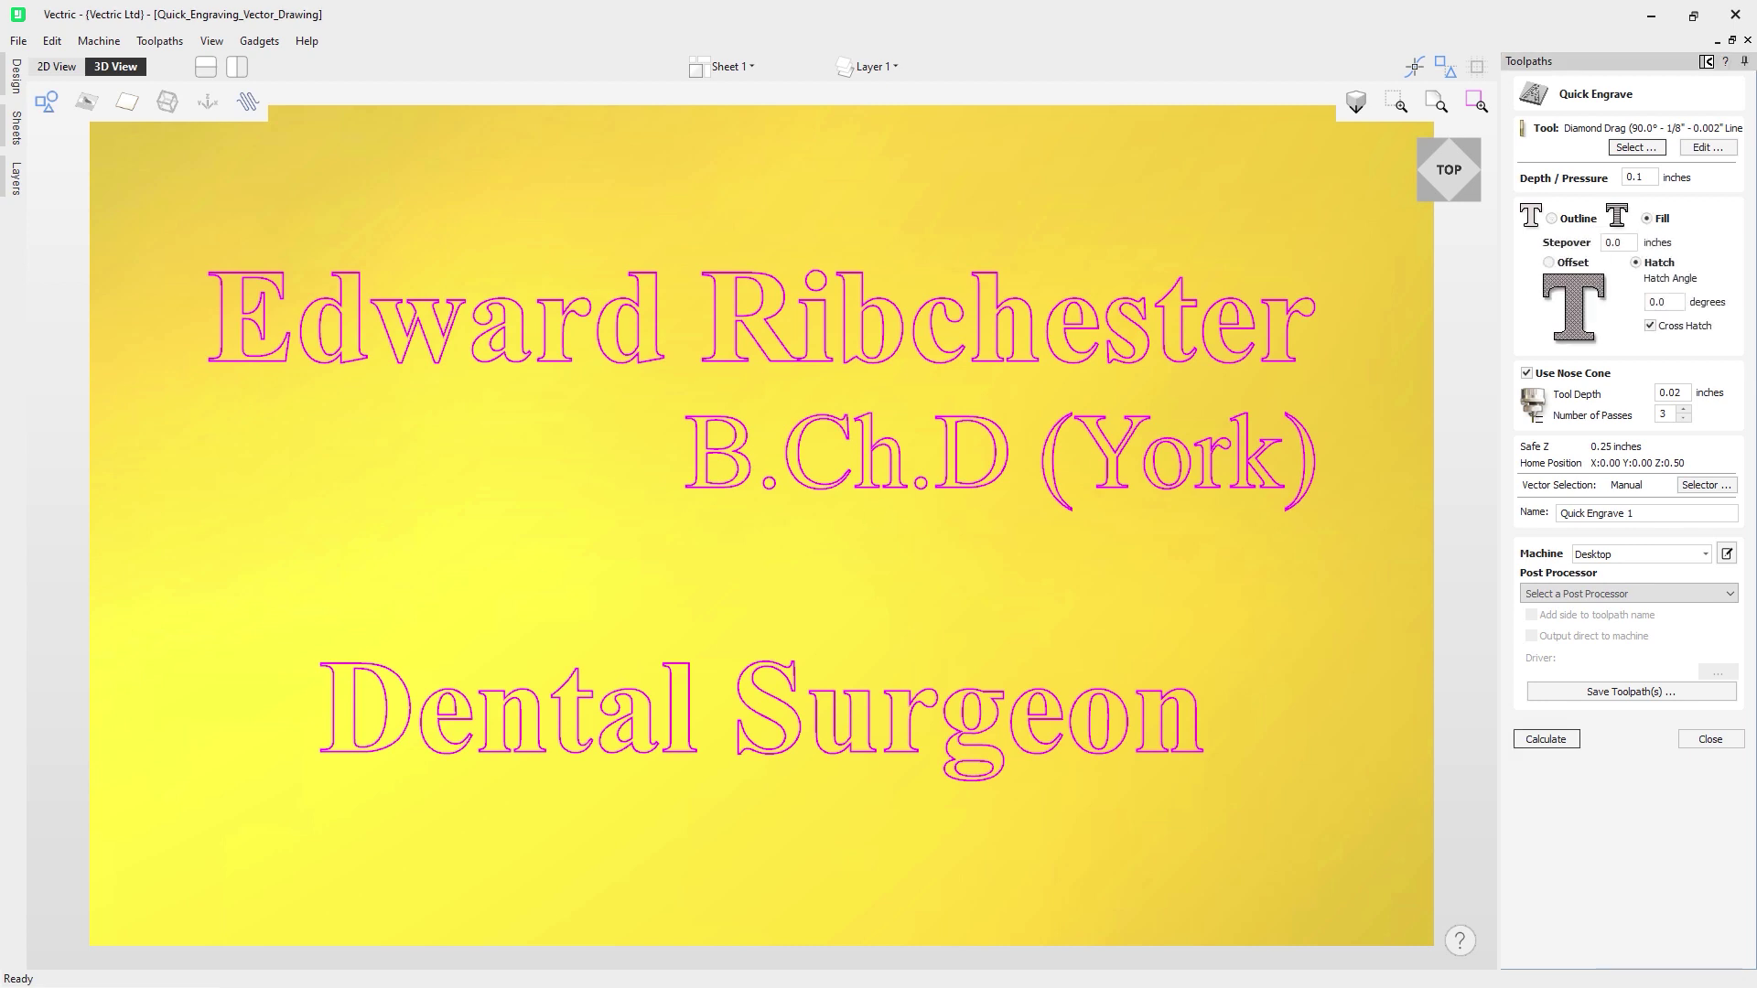
pyautogui.click(1548, 262)
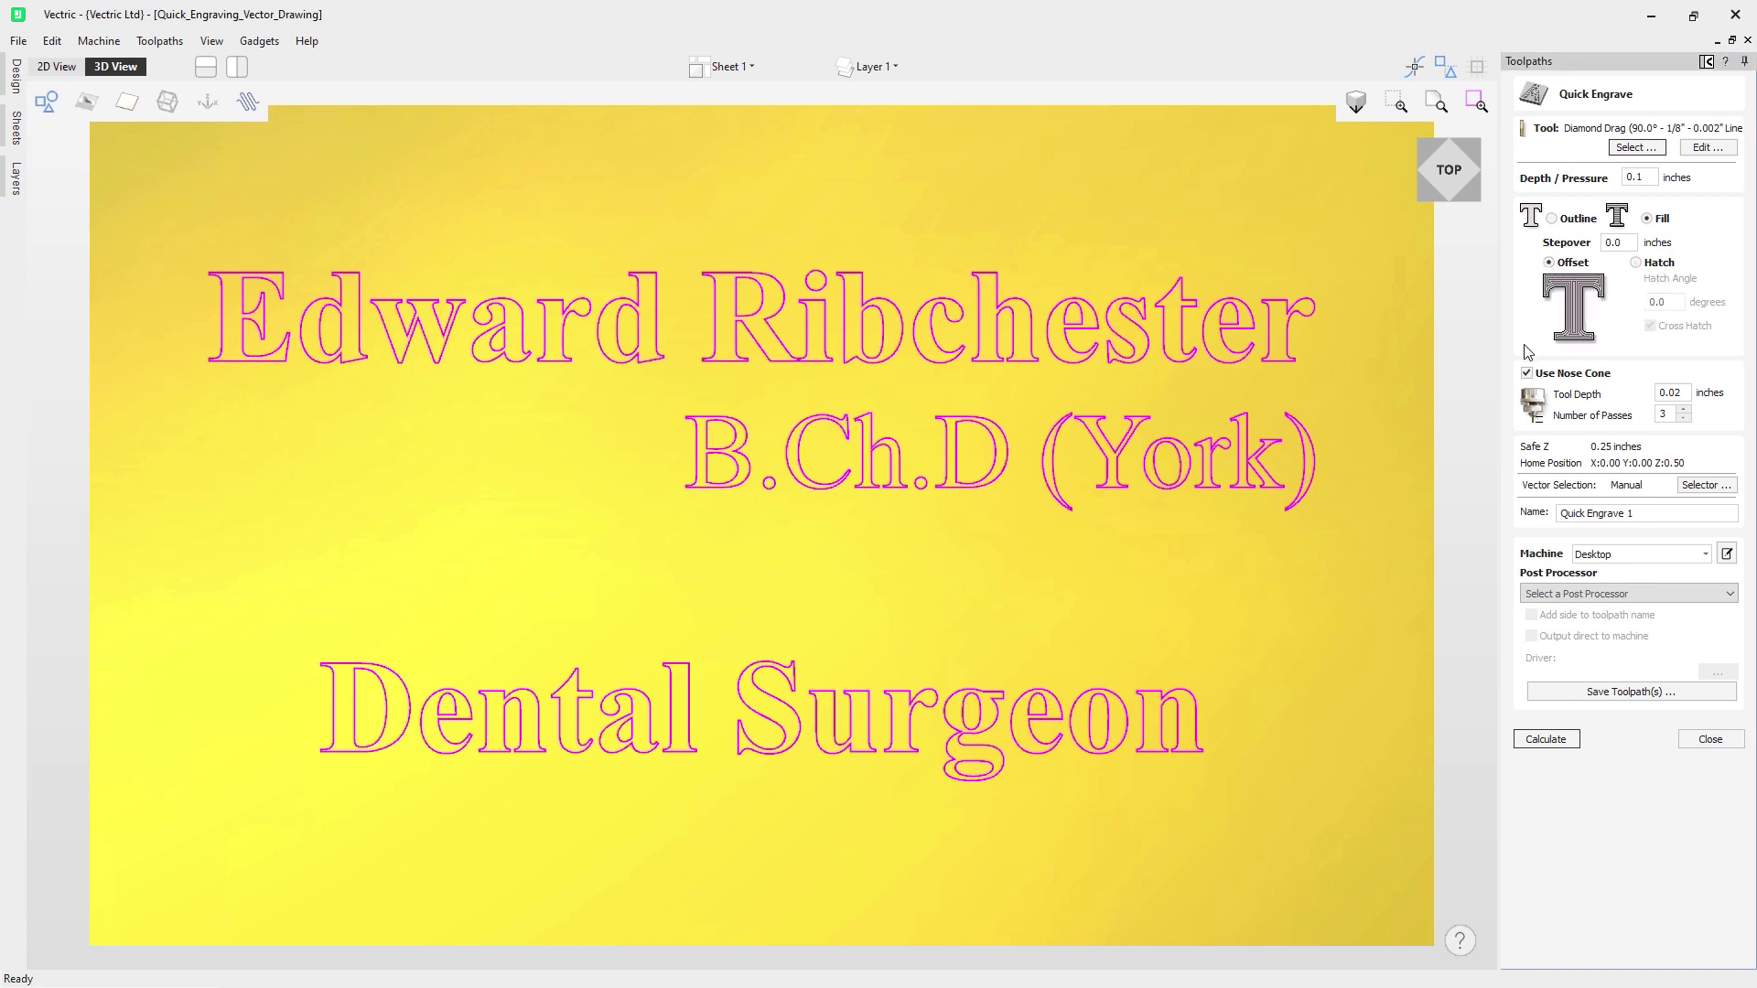
pyautogui.click(1549, 741)
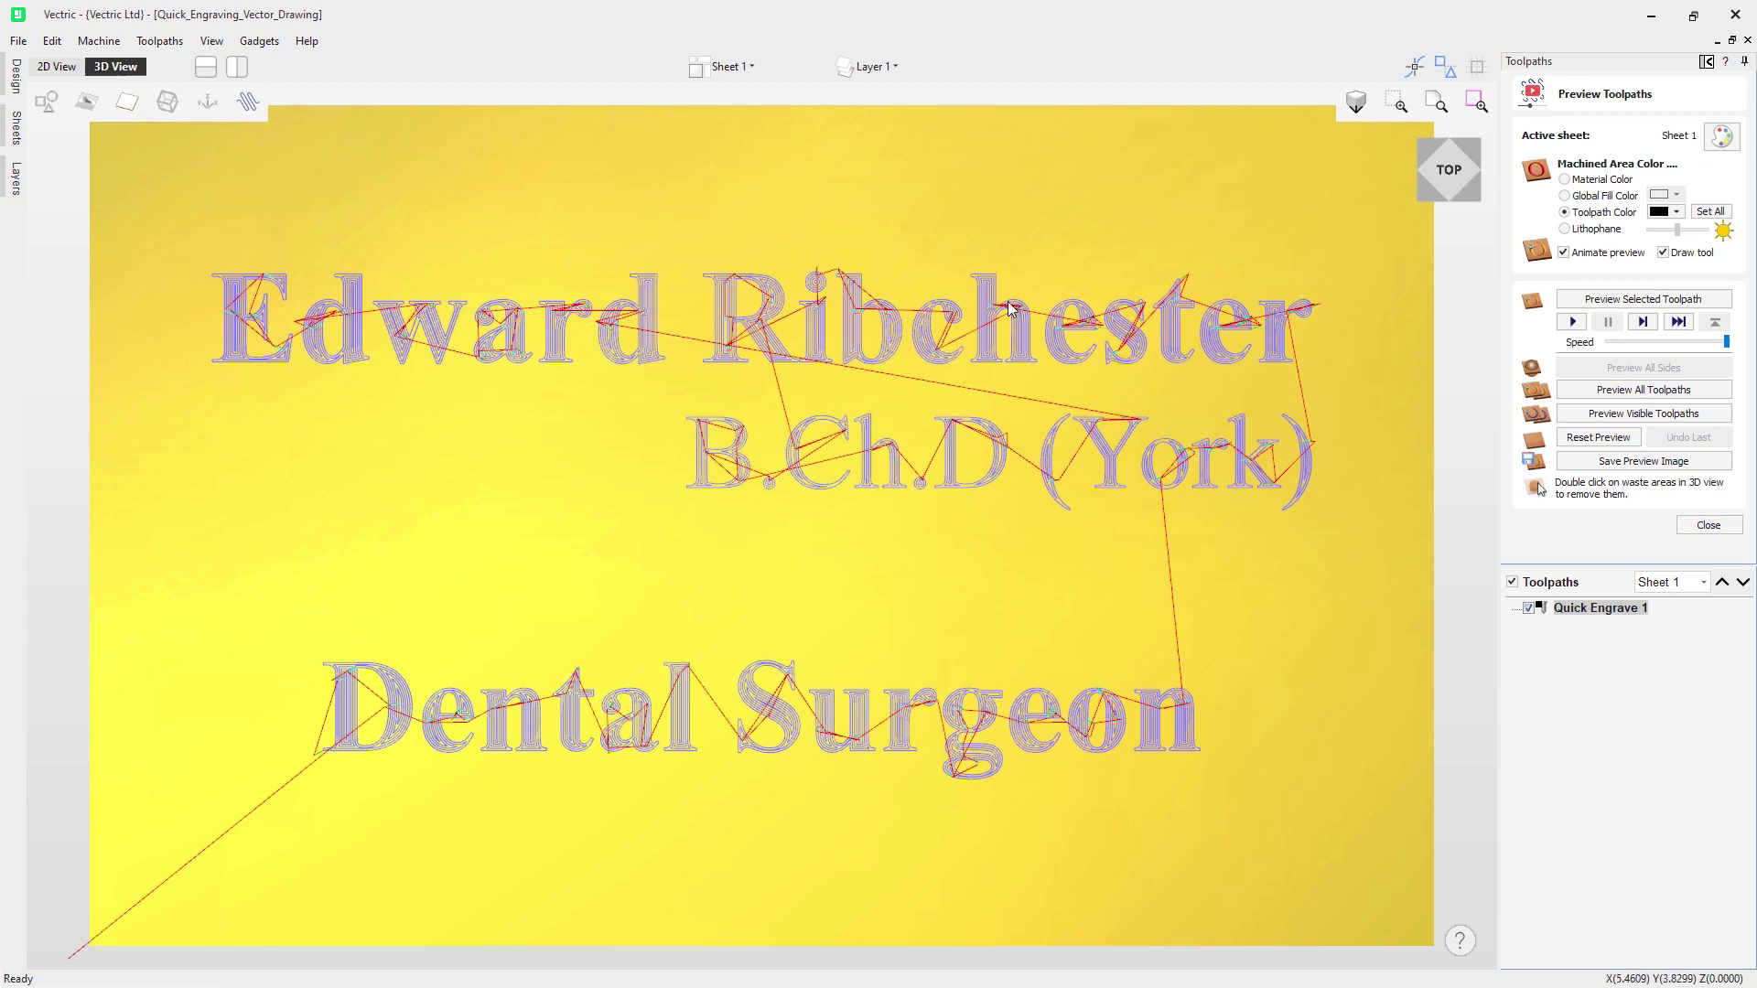
pyautogui.scroll(5, 1007, 302)
pyautogui.scroll(4, 1001, 299)
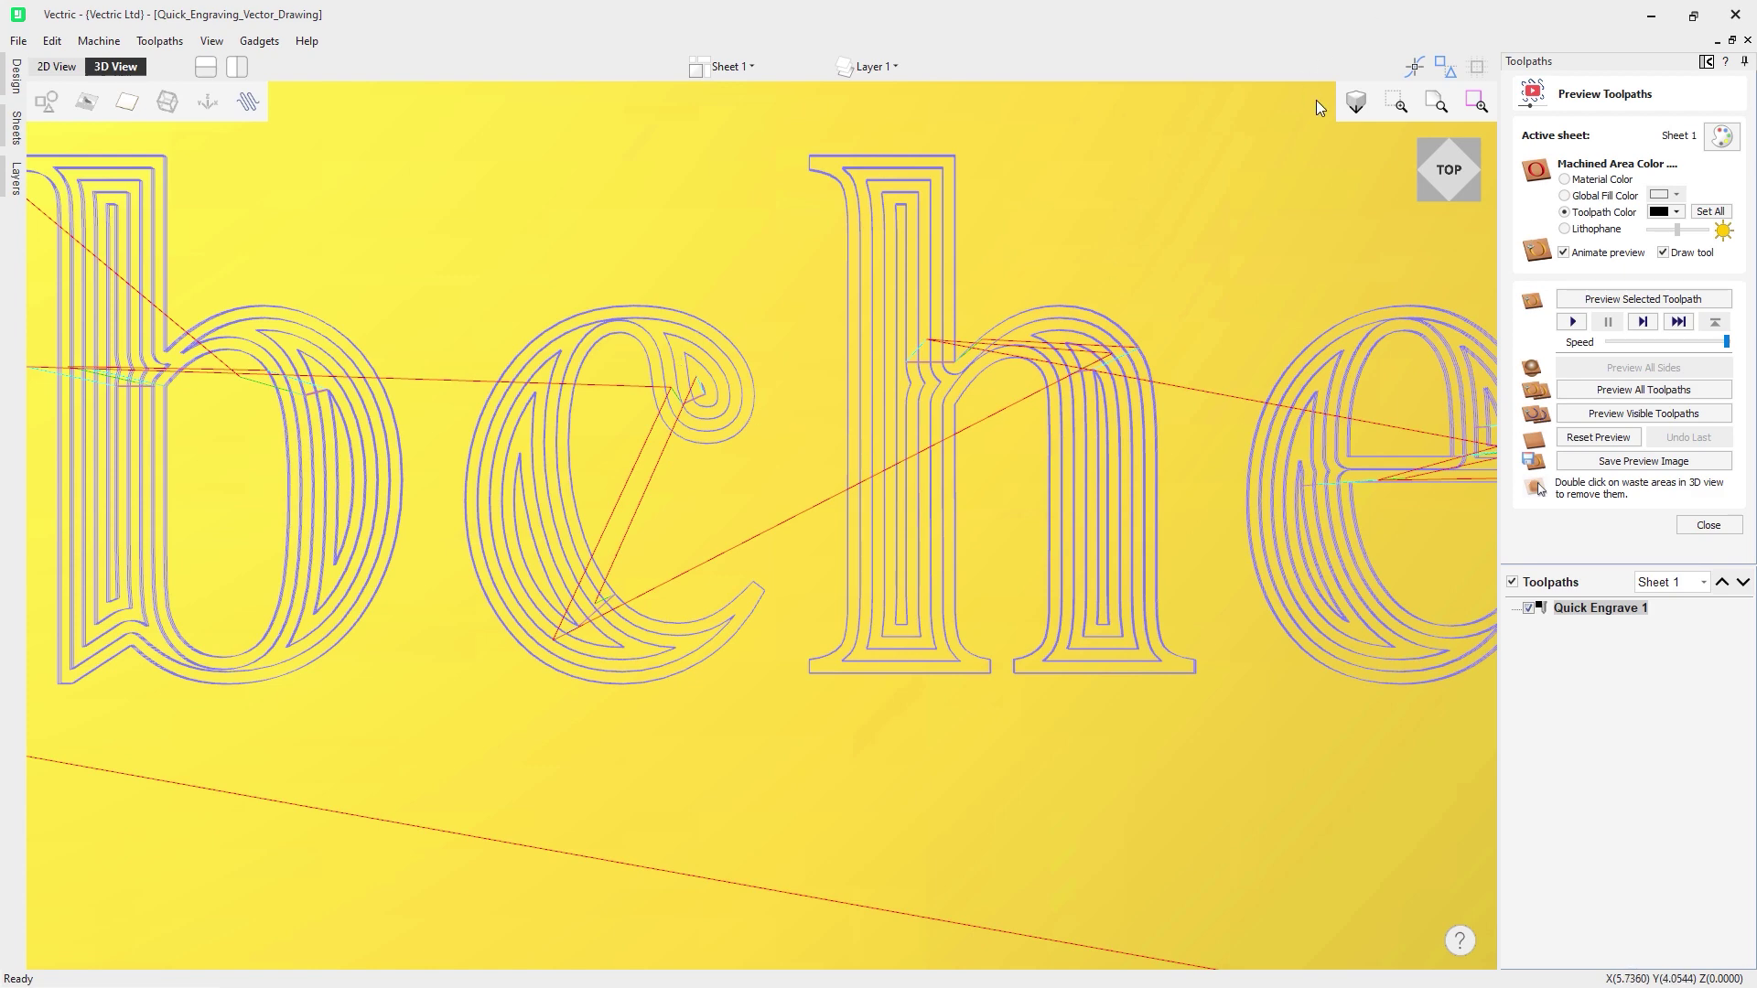
pyautogui.click(1461, 174)
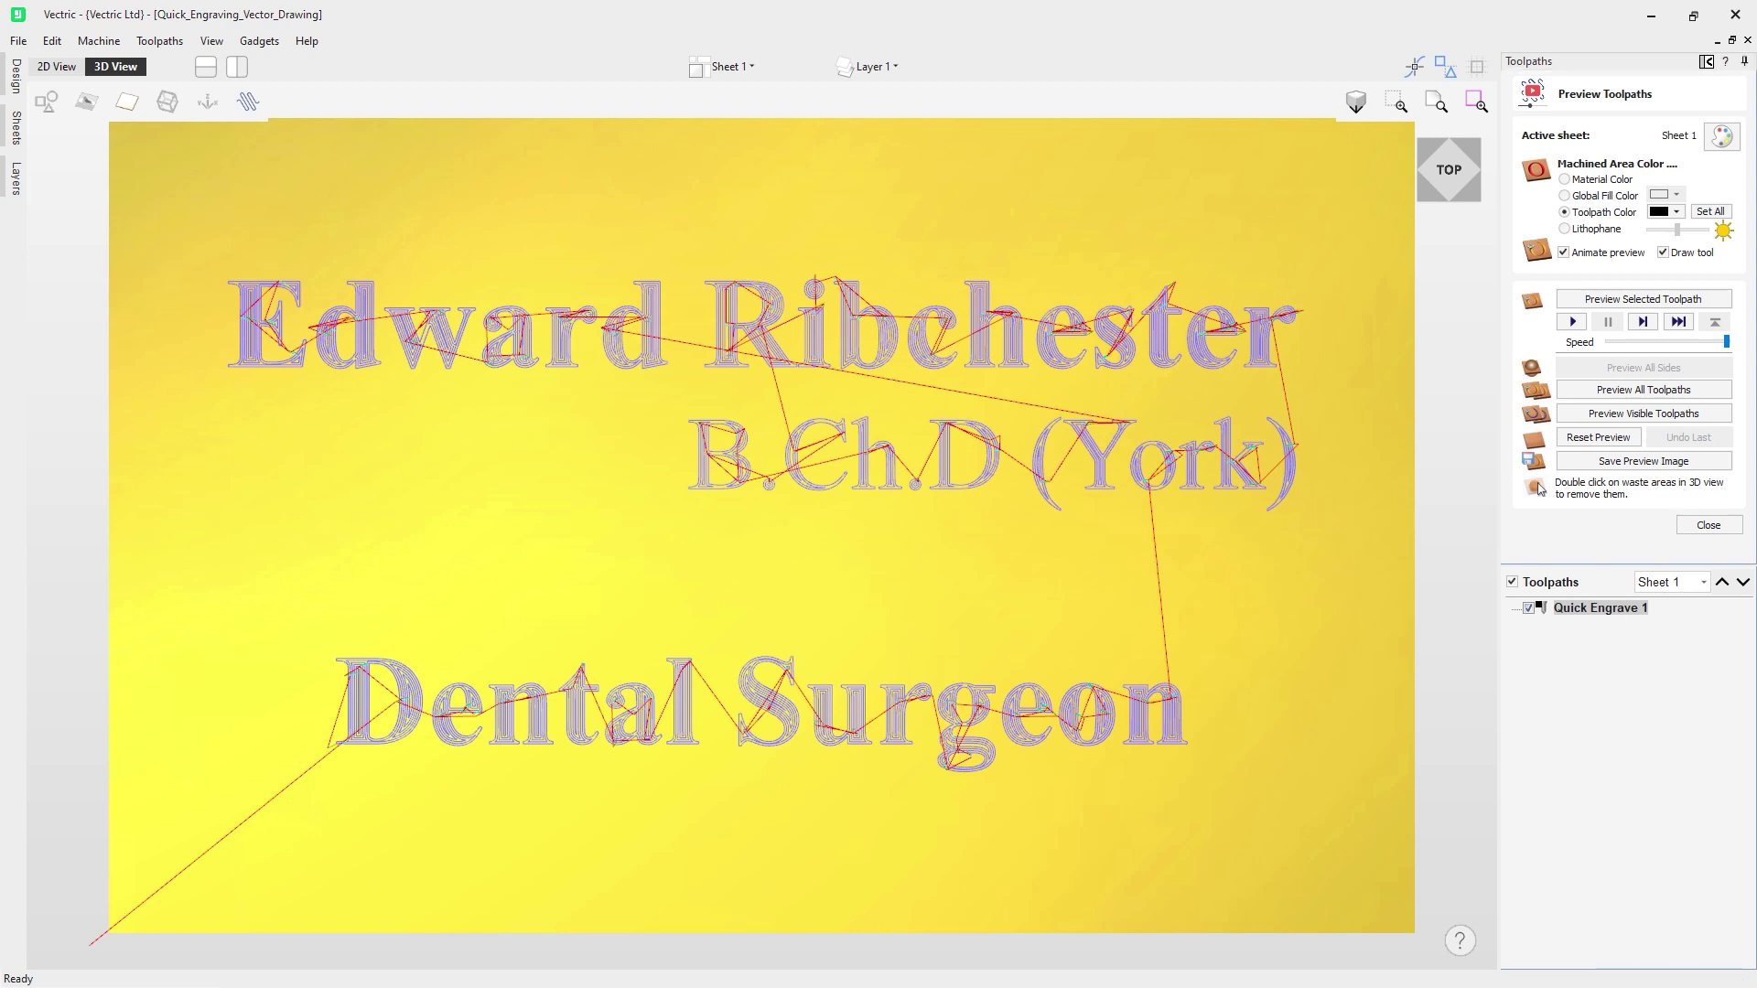
# Switch the fill strategy to Hatch at 0 degrees without Cross Hatch, recalculate the toolpath and inspect the lettering
pyautogui.doubleClick(1617, 610)
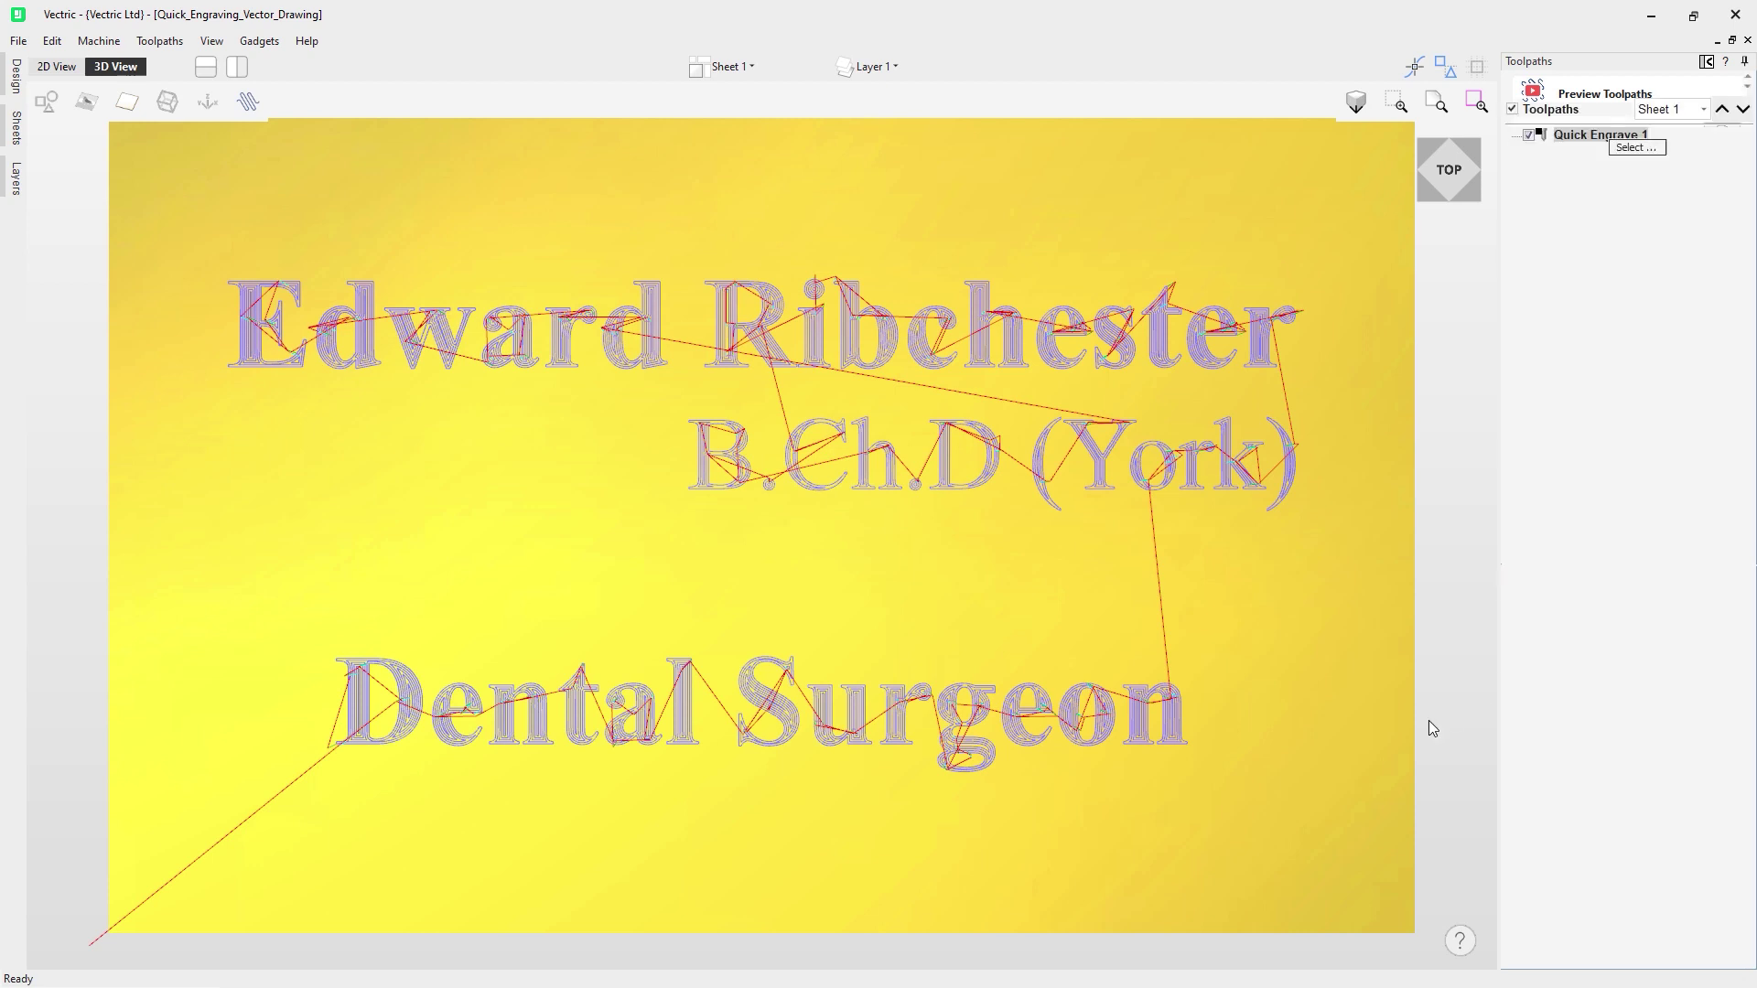
pyautogui.click(1636, 263)
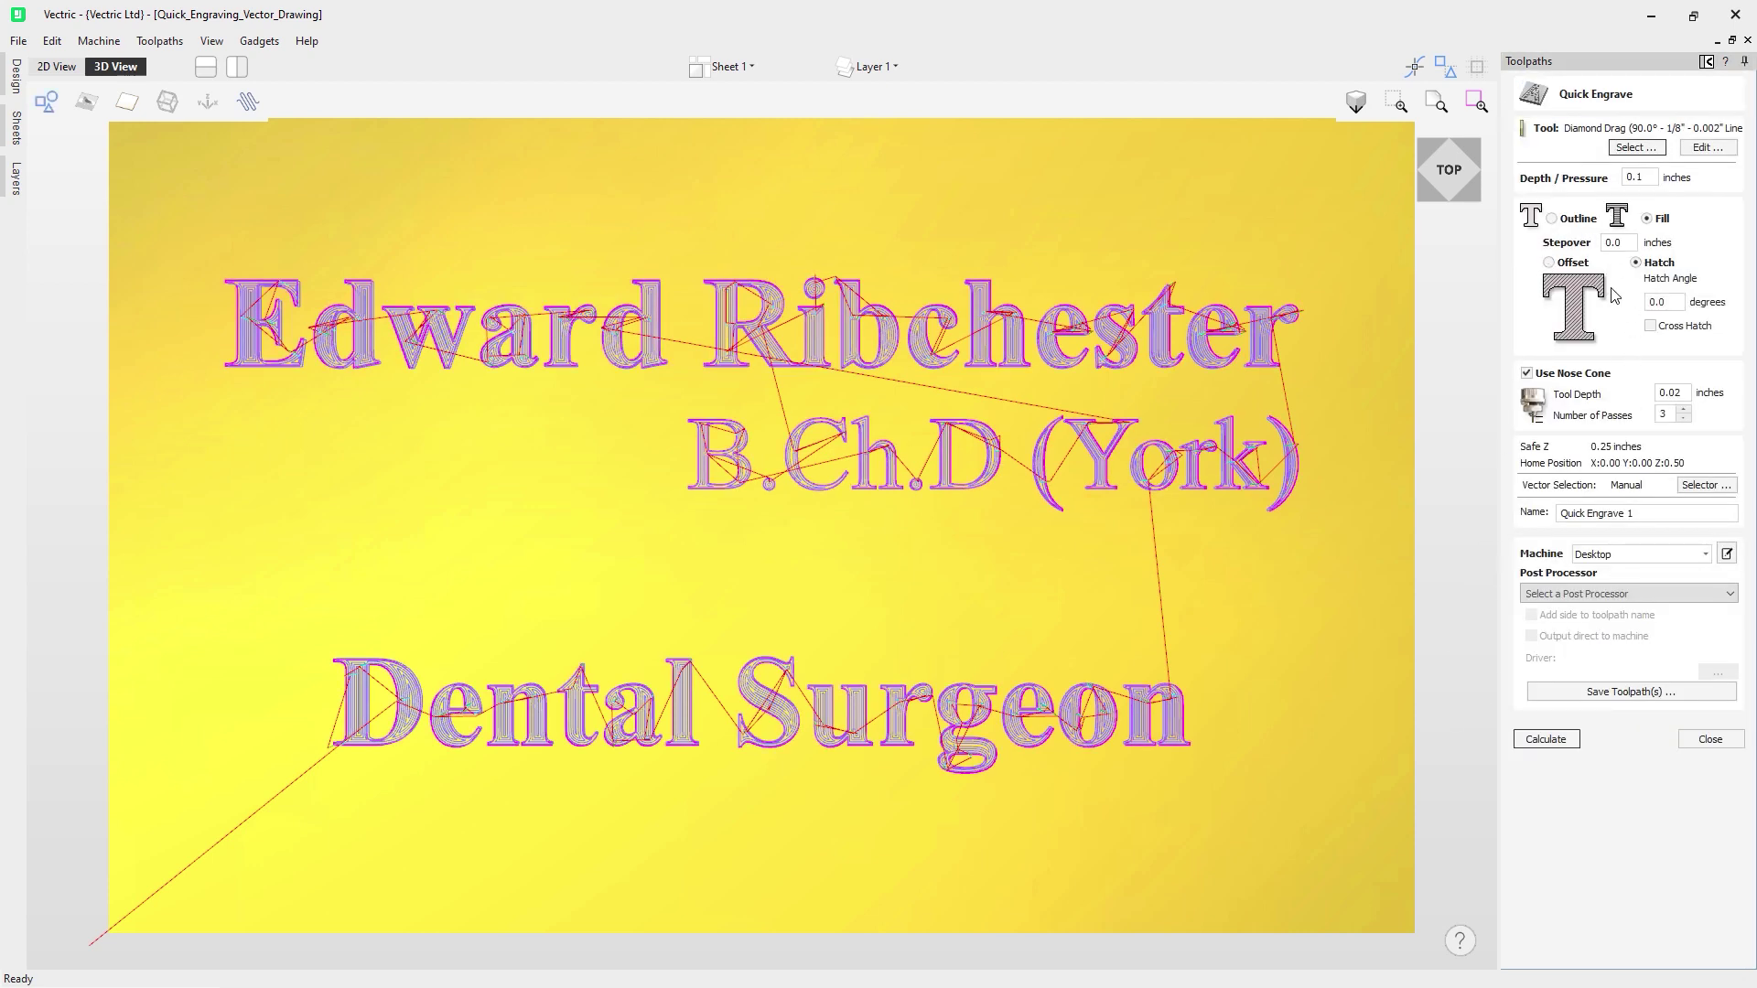
pyautogui.click(1546, 739)
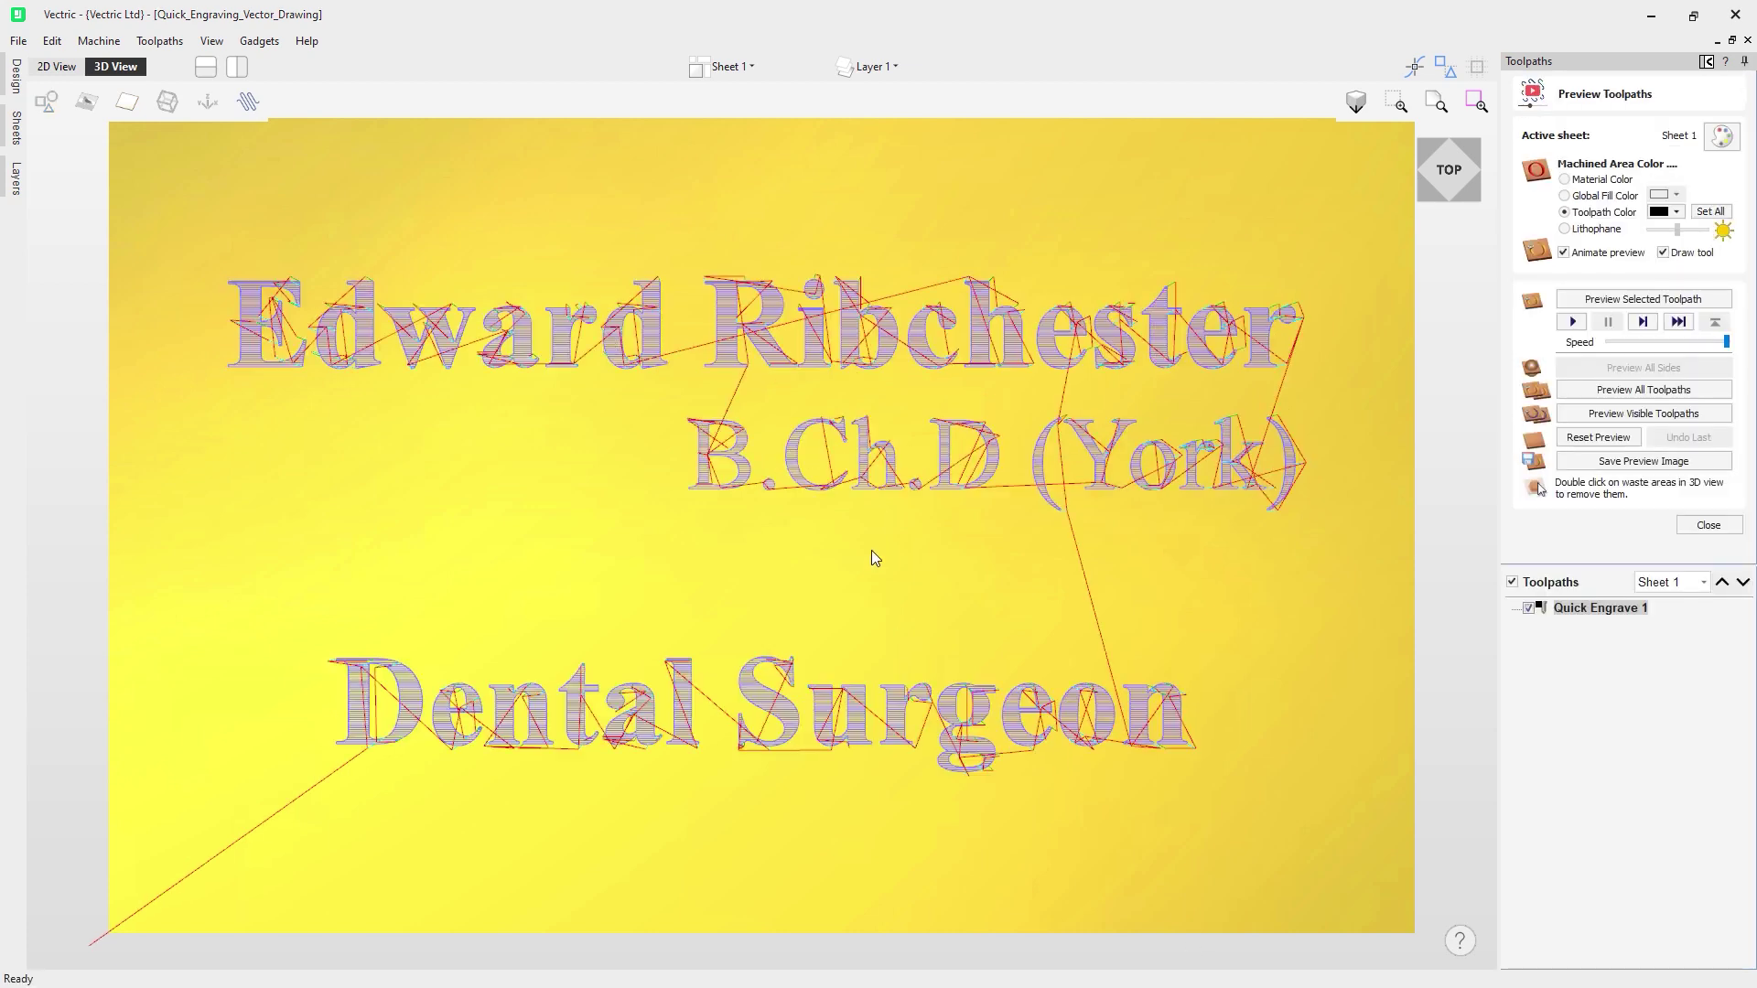
pyautogui.scroll(5, 897, 266)
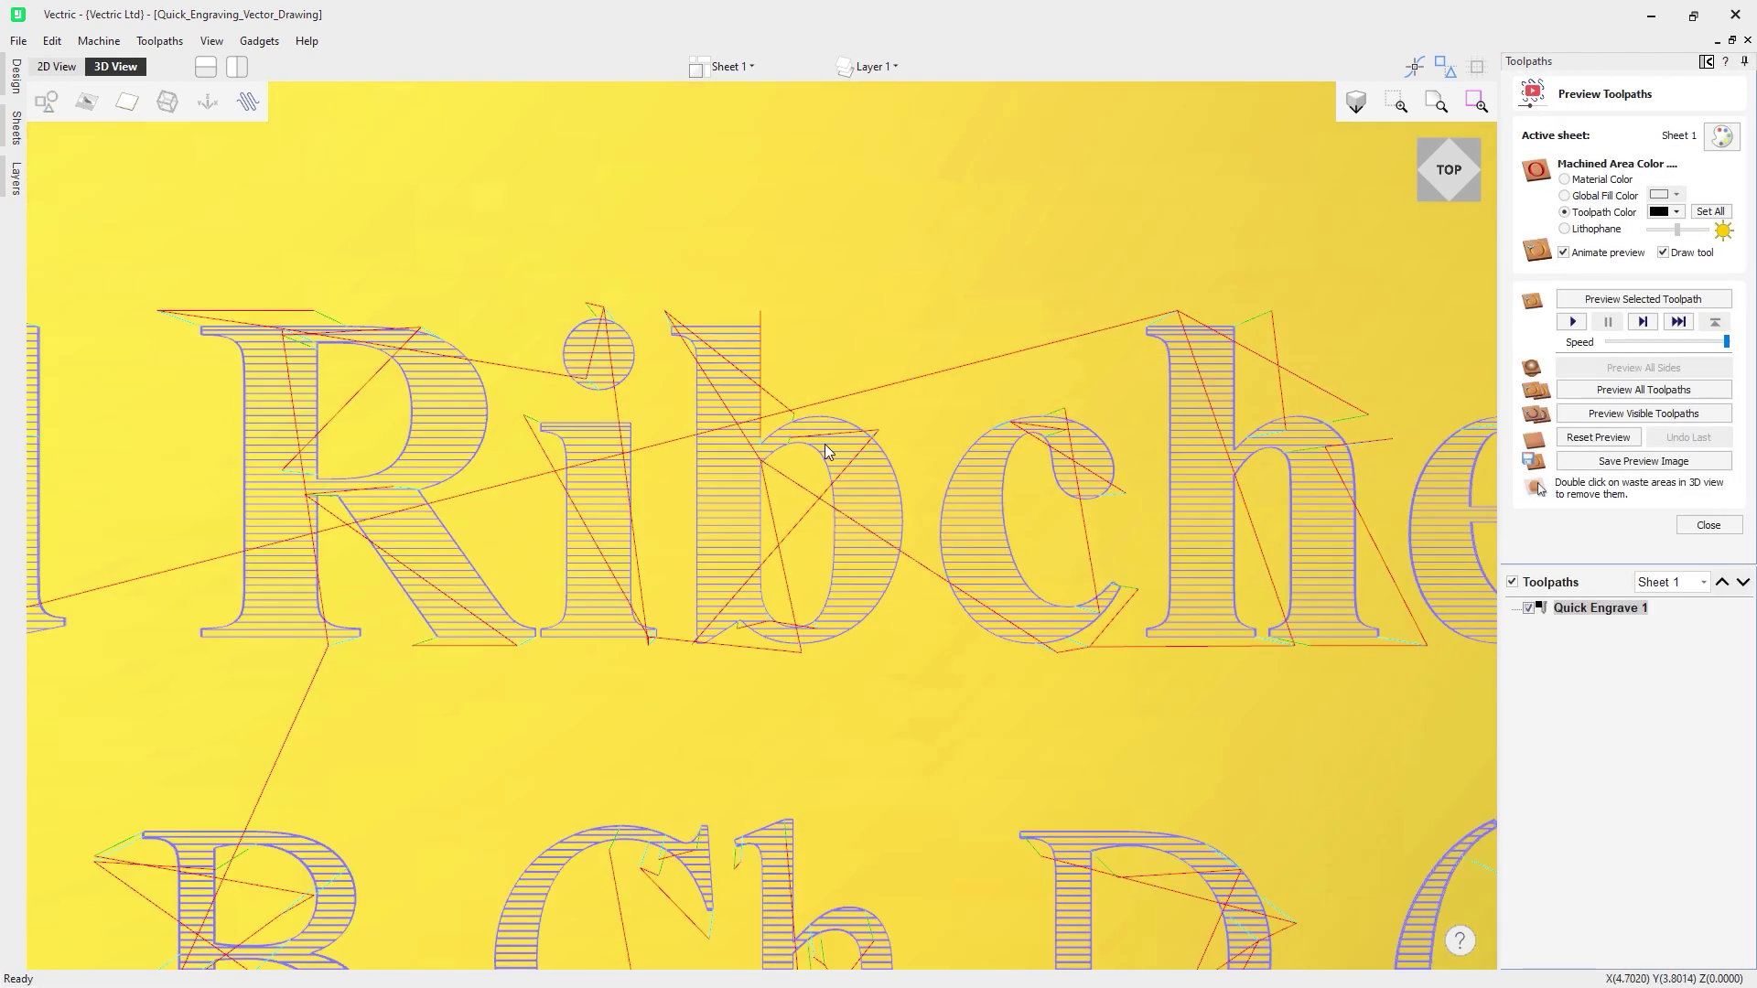
pyautogui.scroll(1, 786, 542)
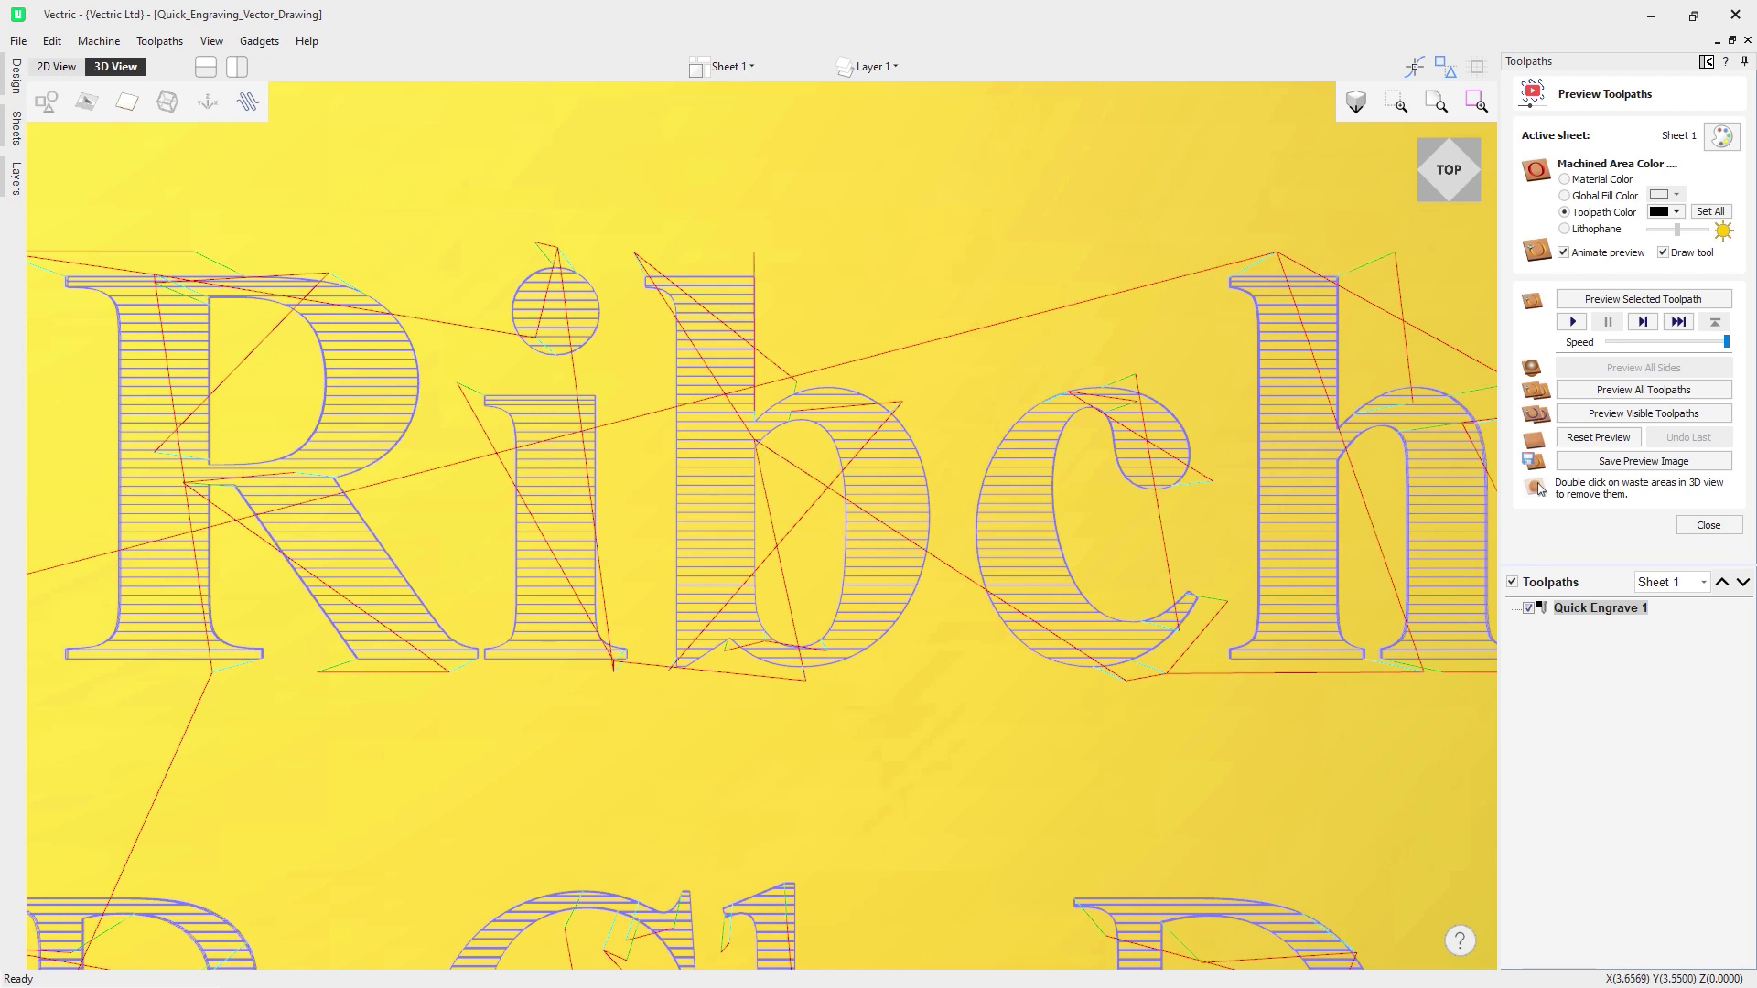
# Set the hatch angle to 45 degrees and recalculate the Quick Engrave toolpath
pyautogui.doubleClick(1609, 607)
pyautogui.moveTo(1676, 304); pyautogui.dragTo(1555, 314)
pyautogui.write('45')
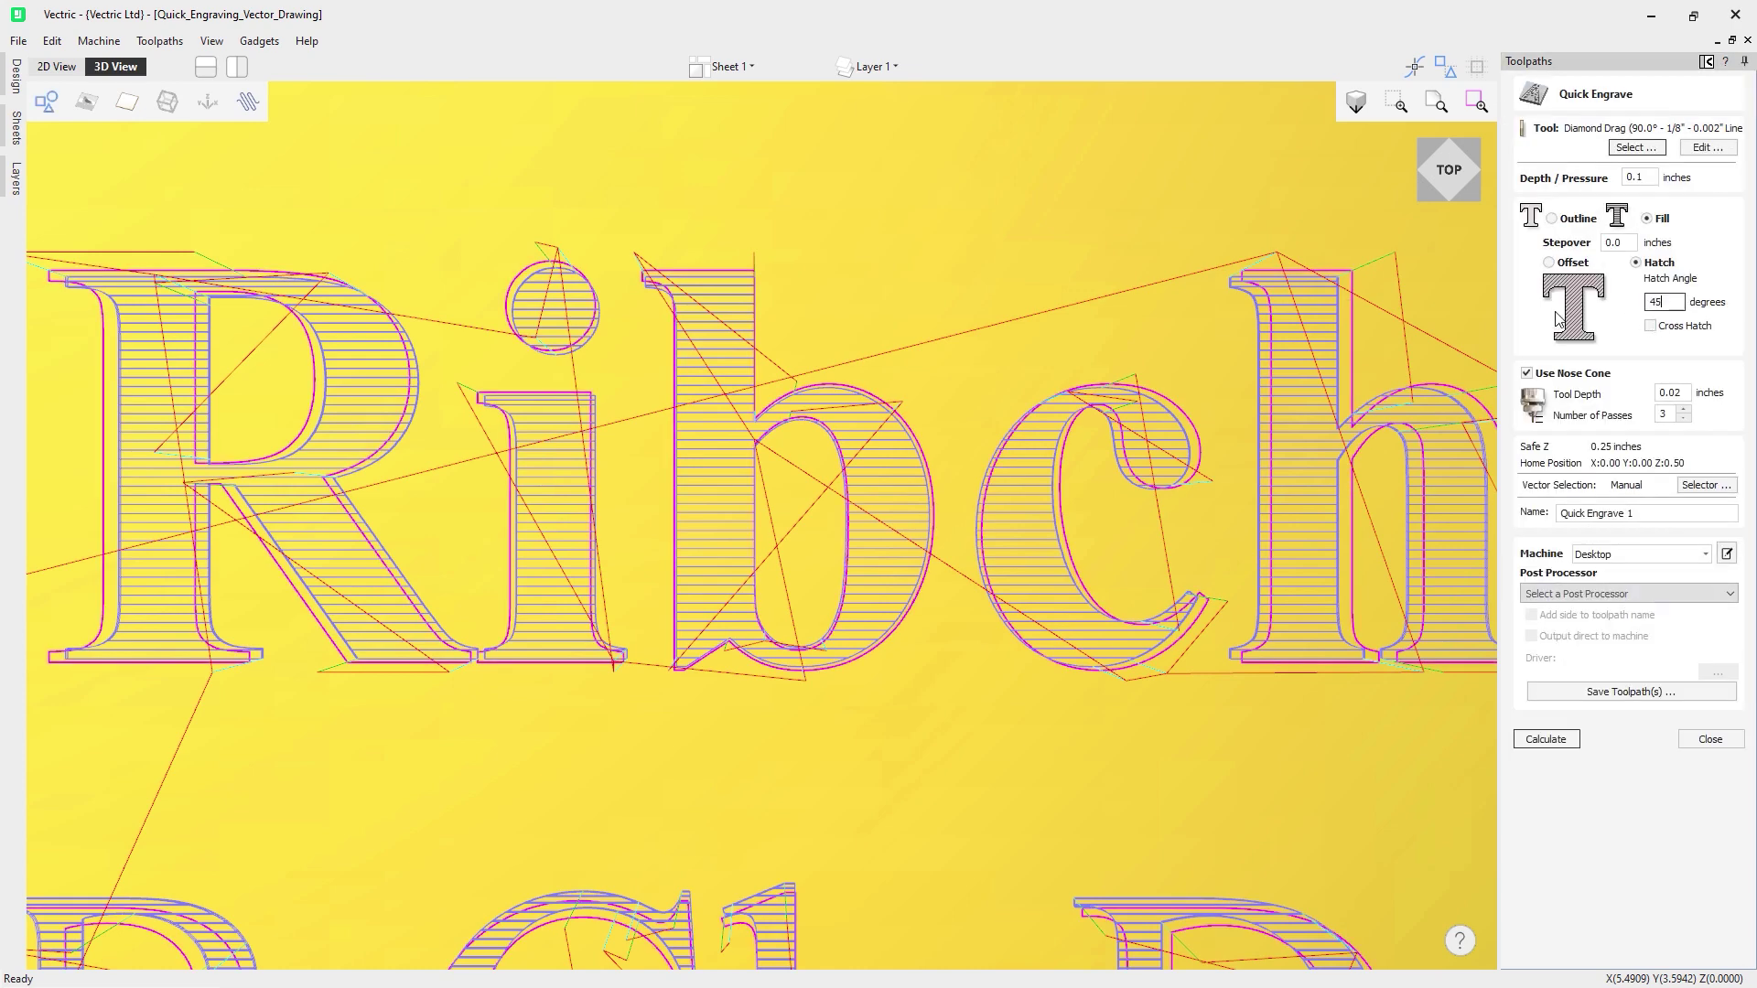
pyautogui.click(1546, 739)
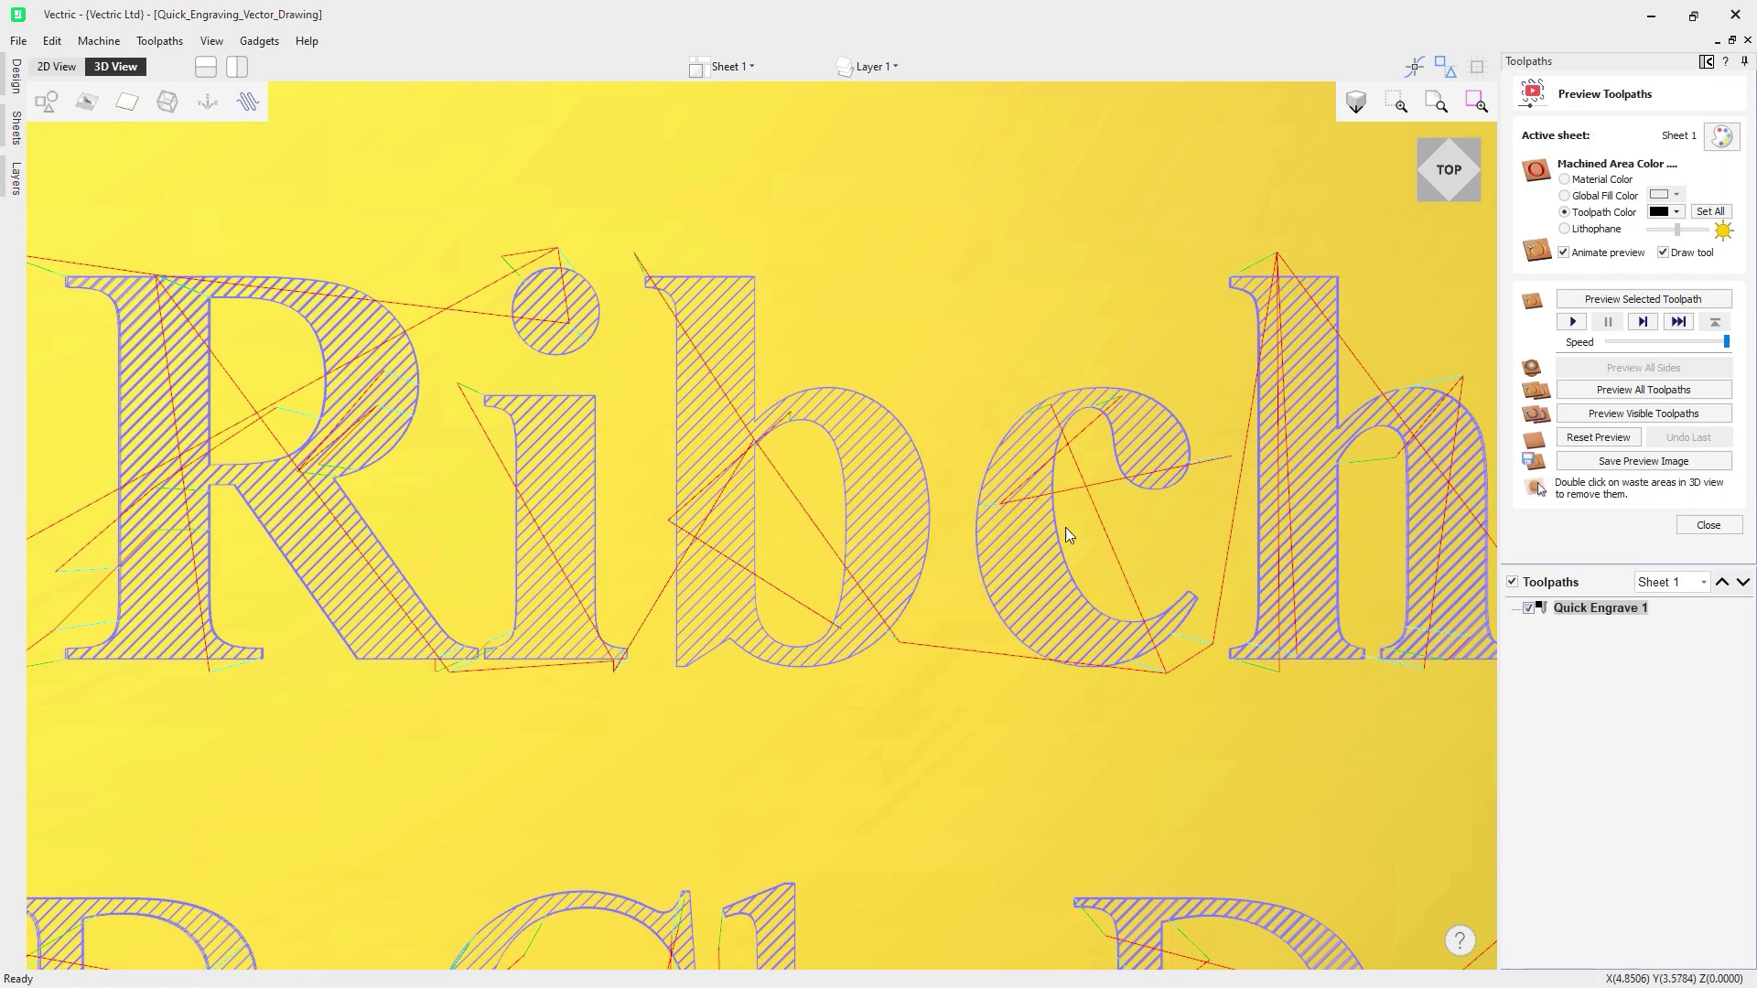
# Enable Cross Hatch for the fill, recalculate the toolpath and inspect the crossed lines in the letters
pyautogui.doubleClick(1584, 609)
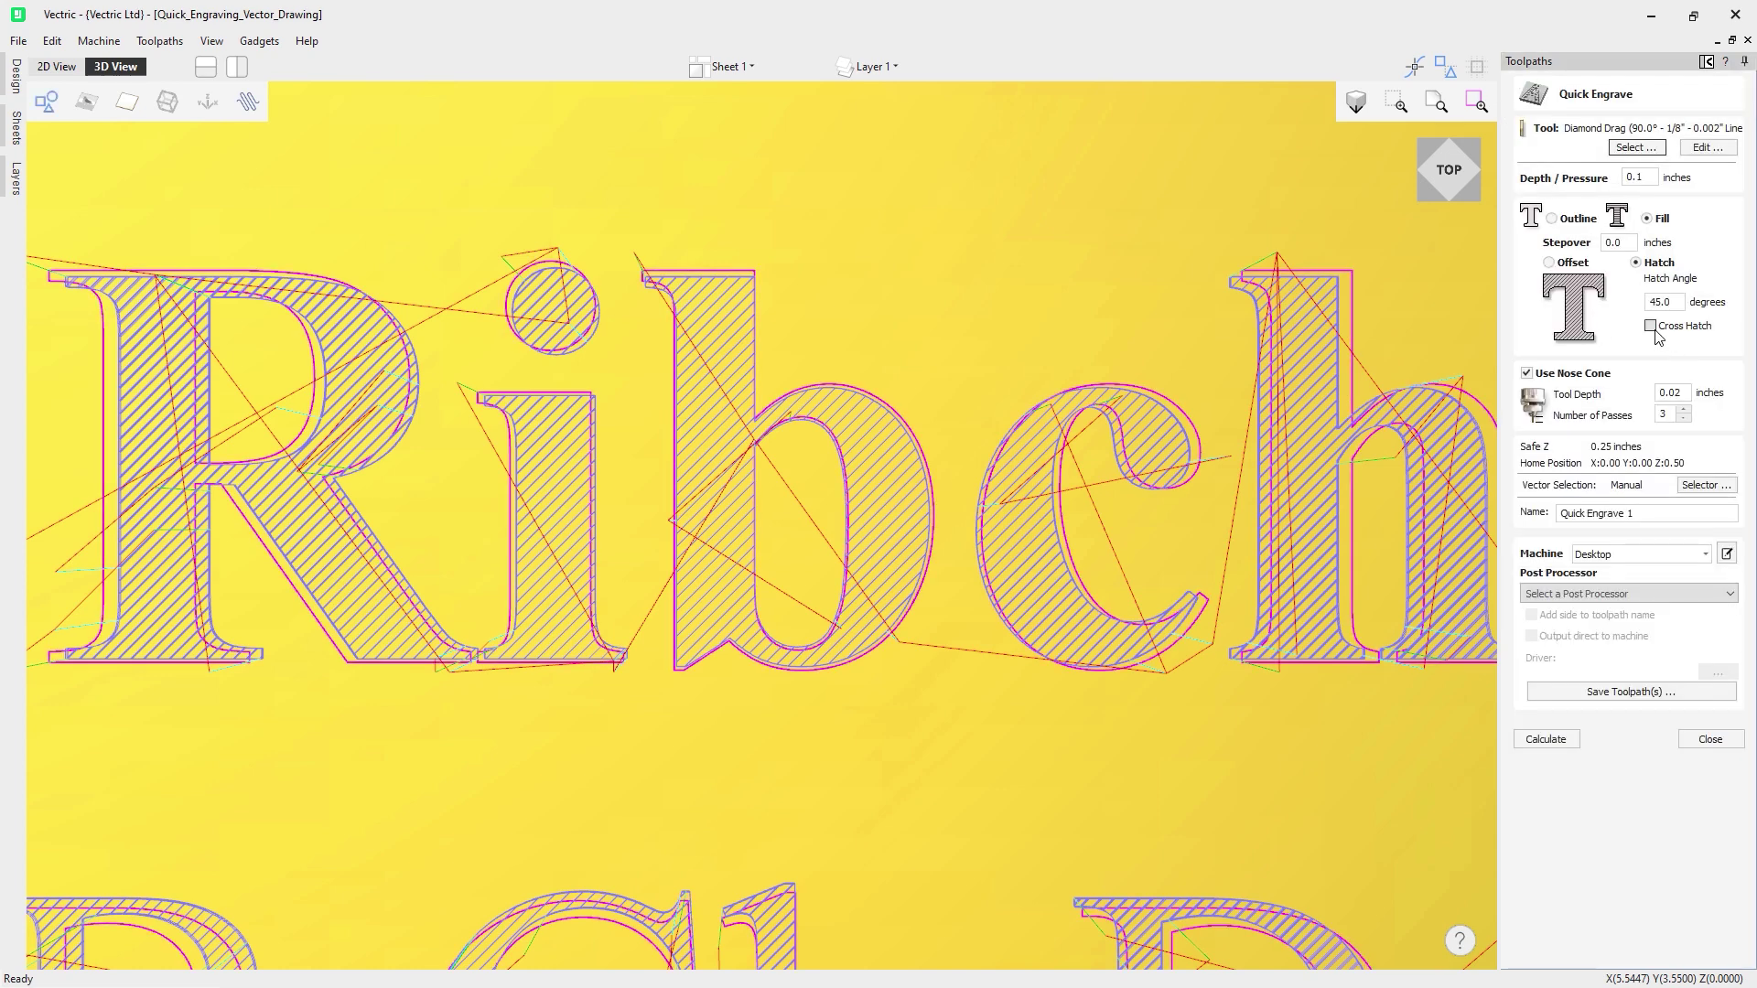
pyautogui.click(1546, 739)
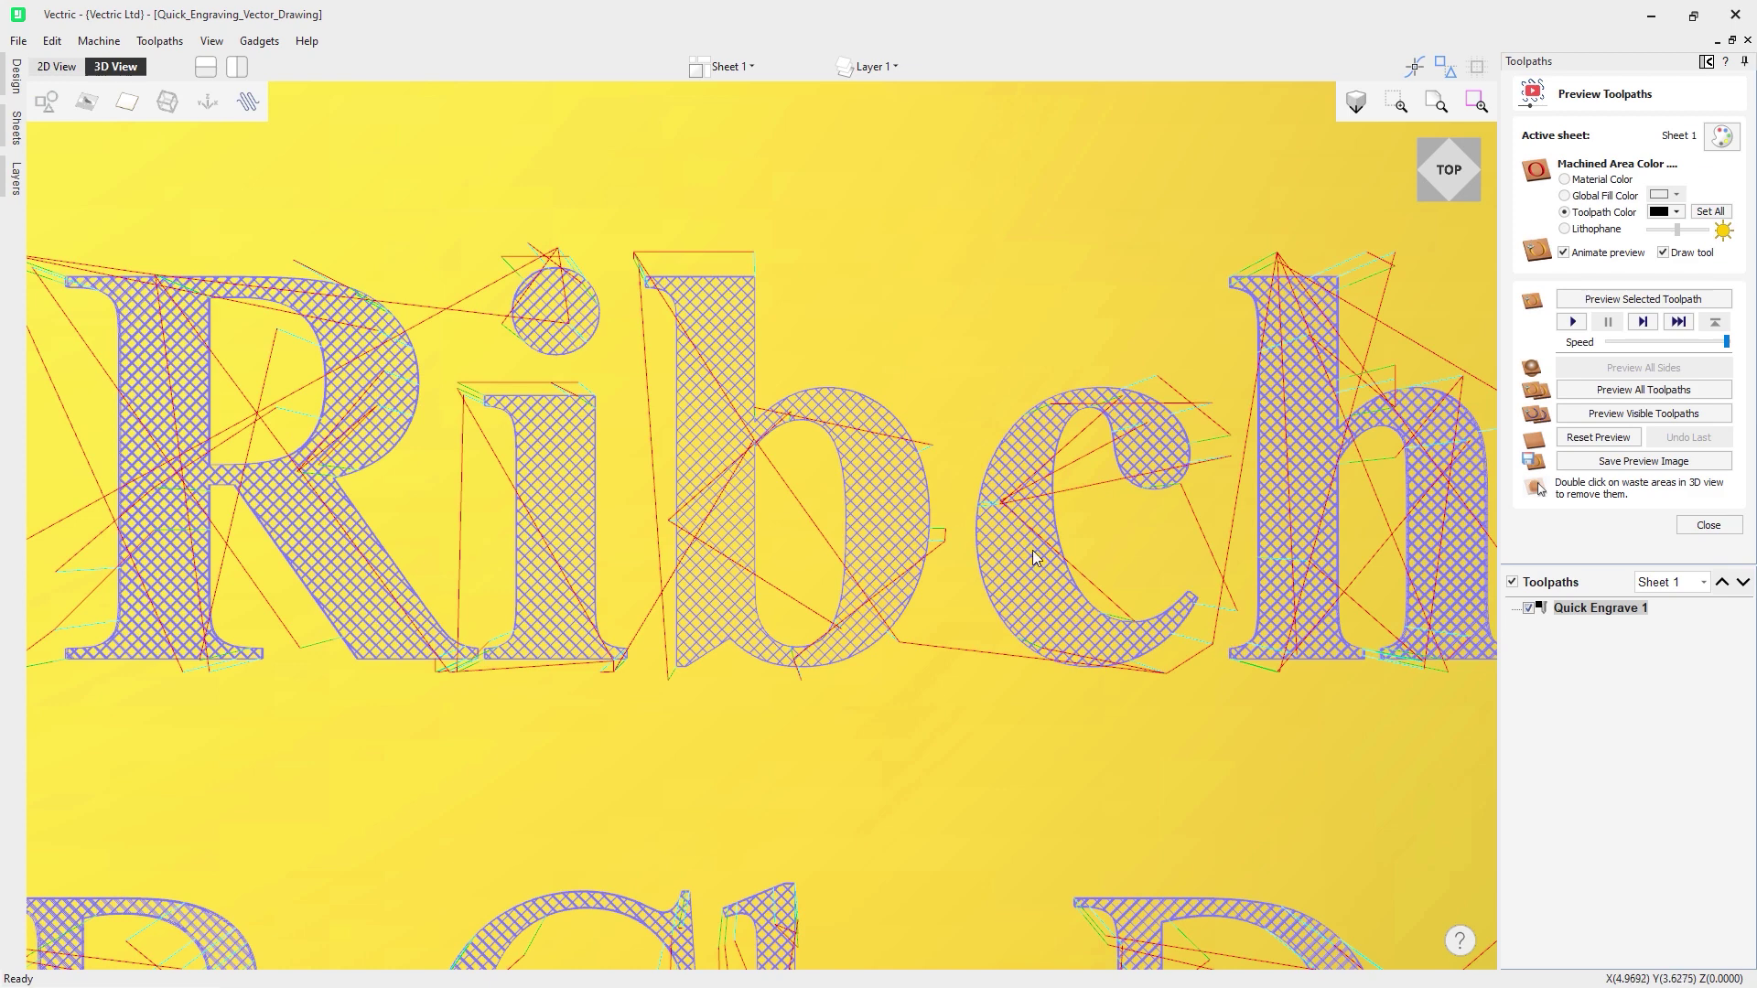
pyautogui.scroll(2, 712, 487)
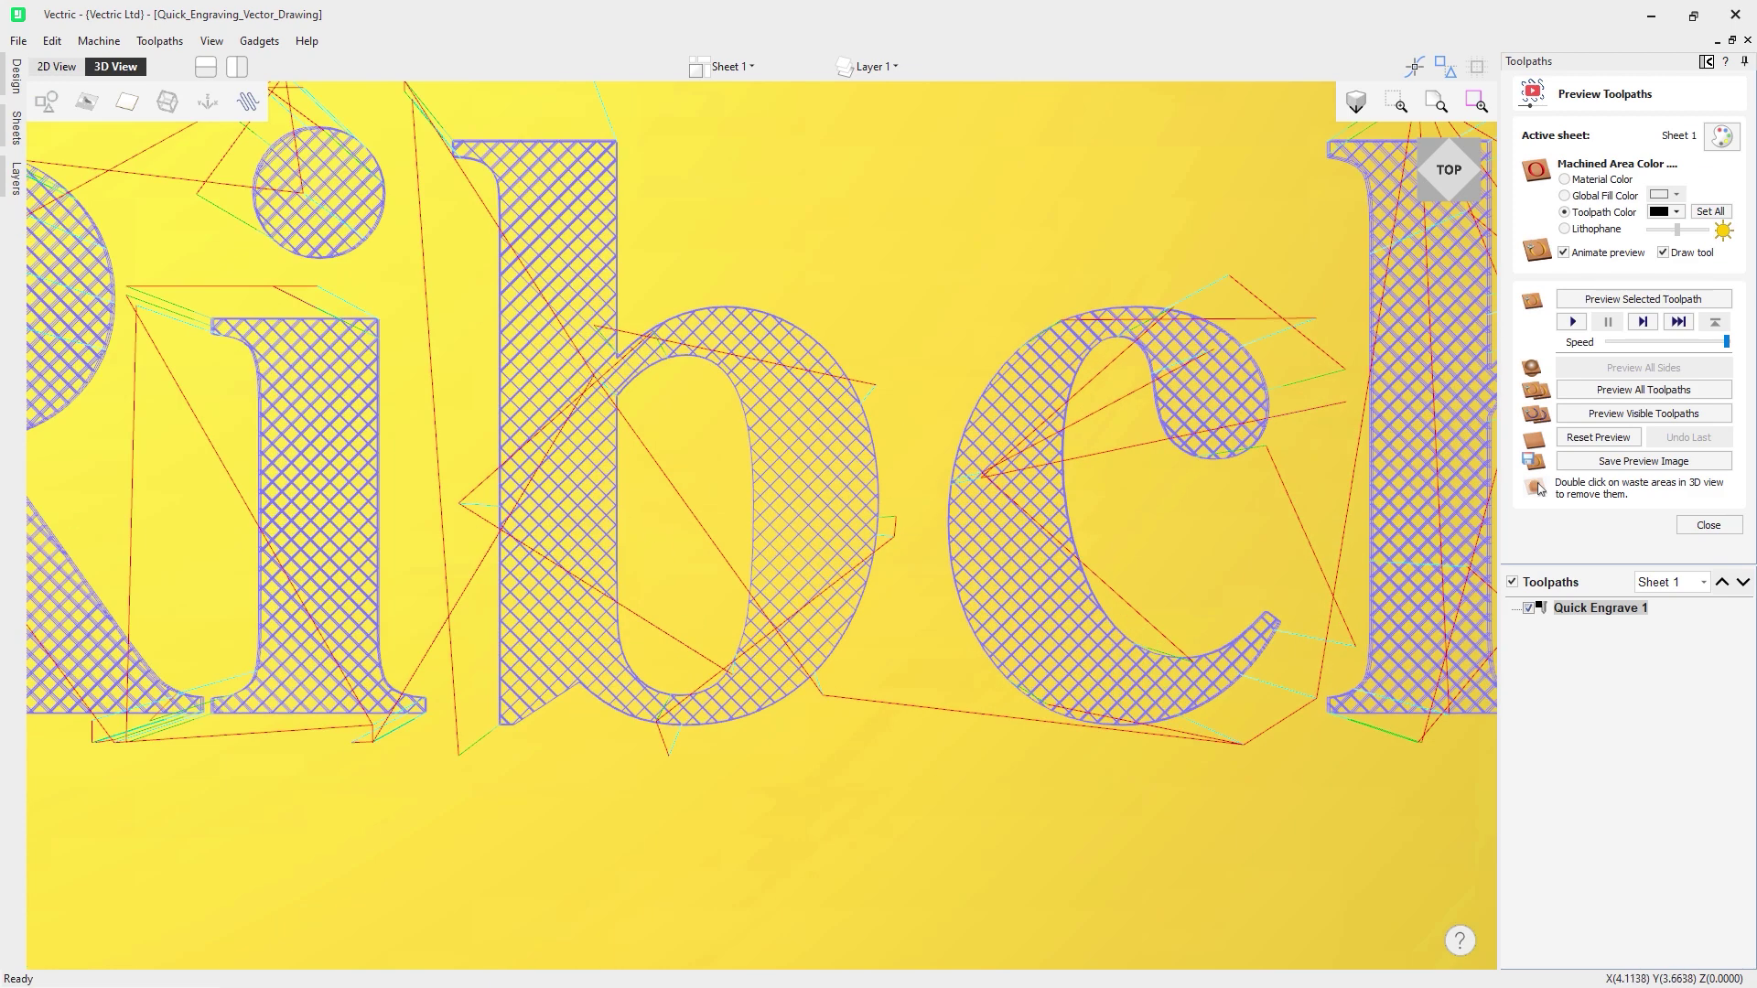
# Set the fill stepover to 0.1 inches and recalculate the cross-hatched toolpath
pyautogui.doubleClick(1602, 609)
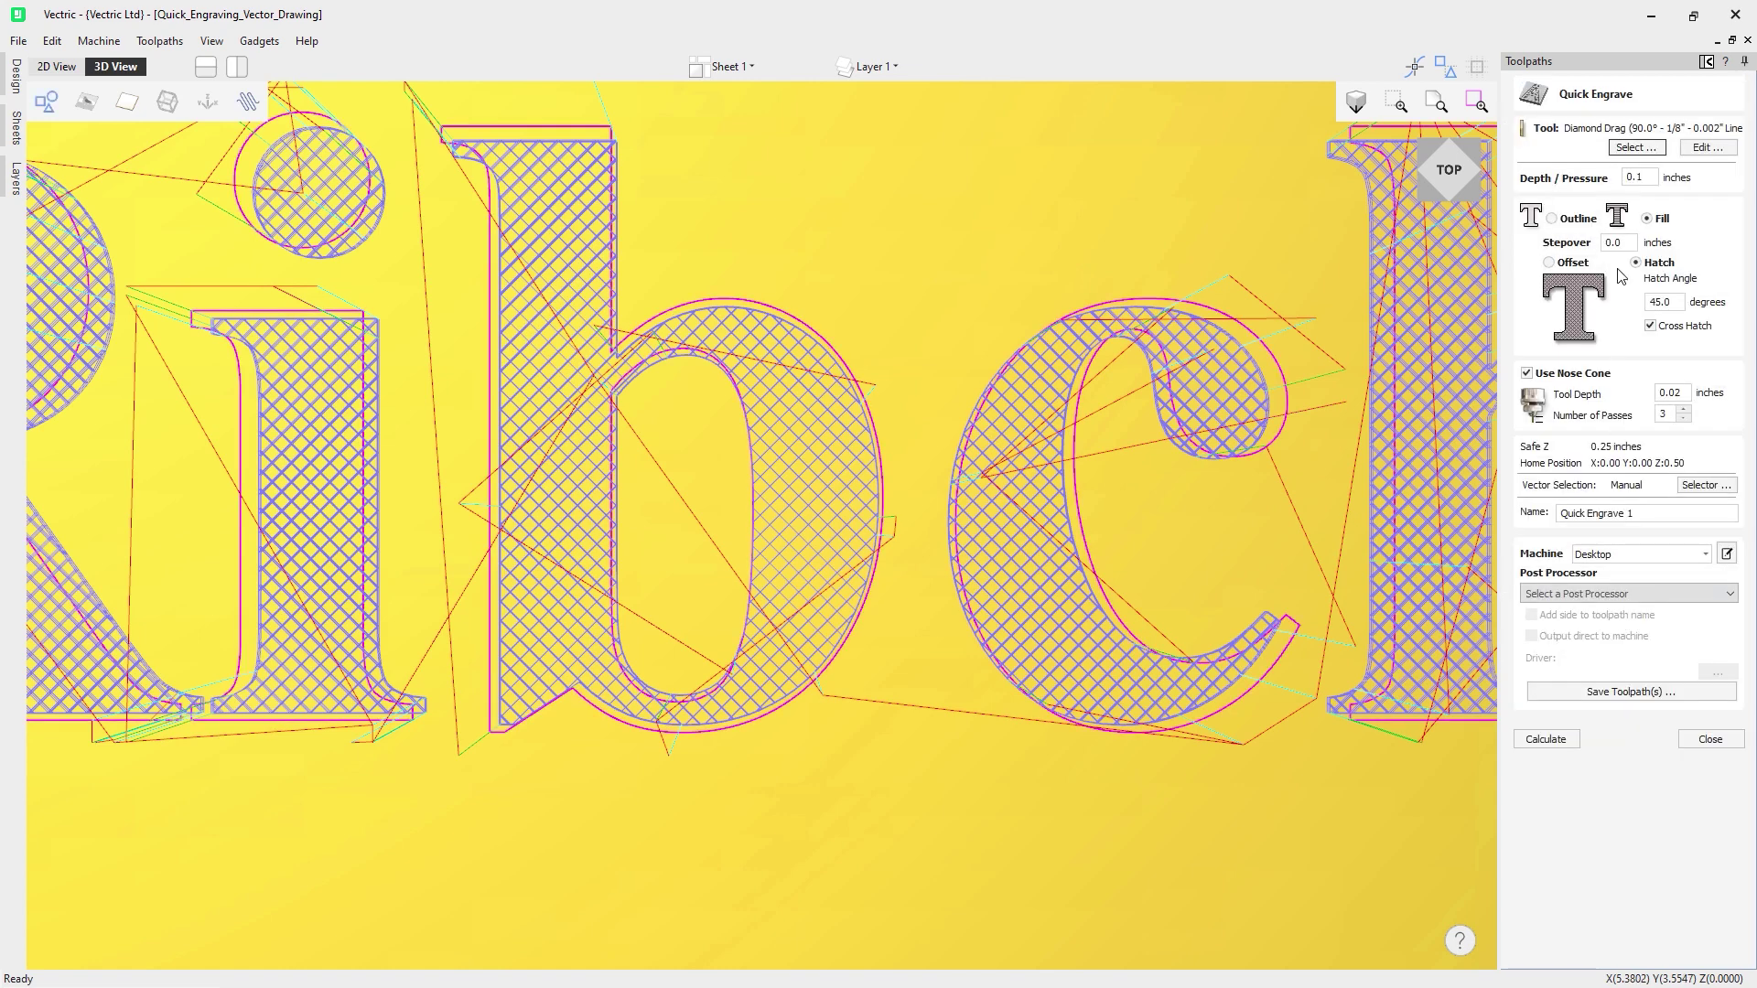
pyautogui.click(1626, 242)
pyautogui.write('1')
pyautogui.click(1537, 739)
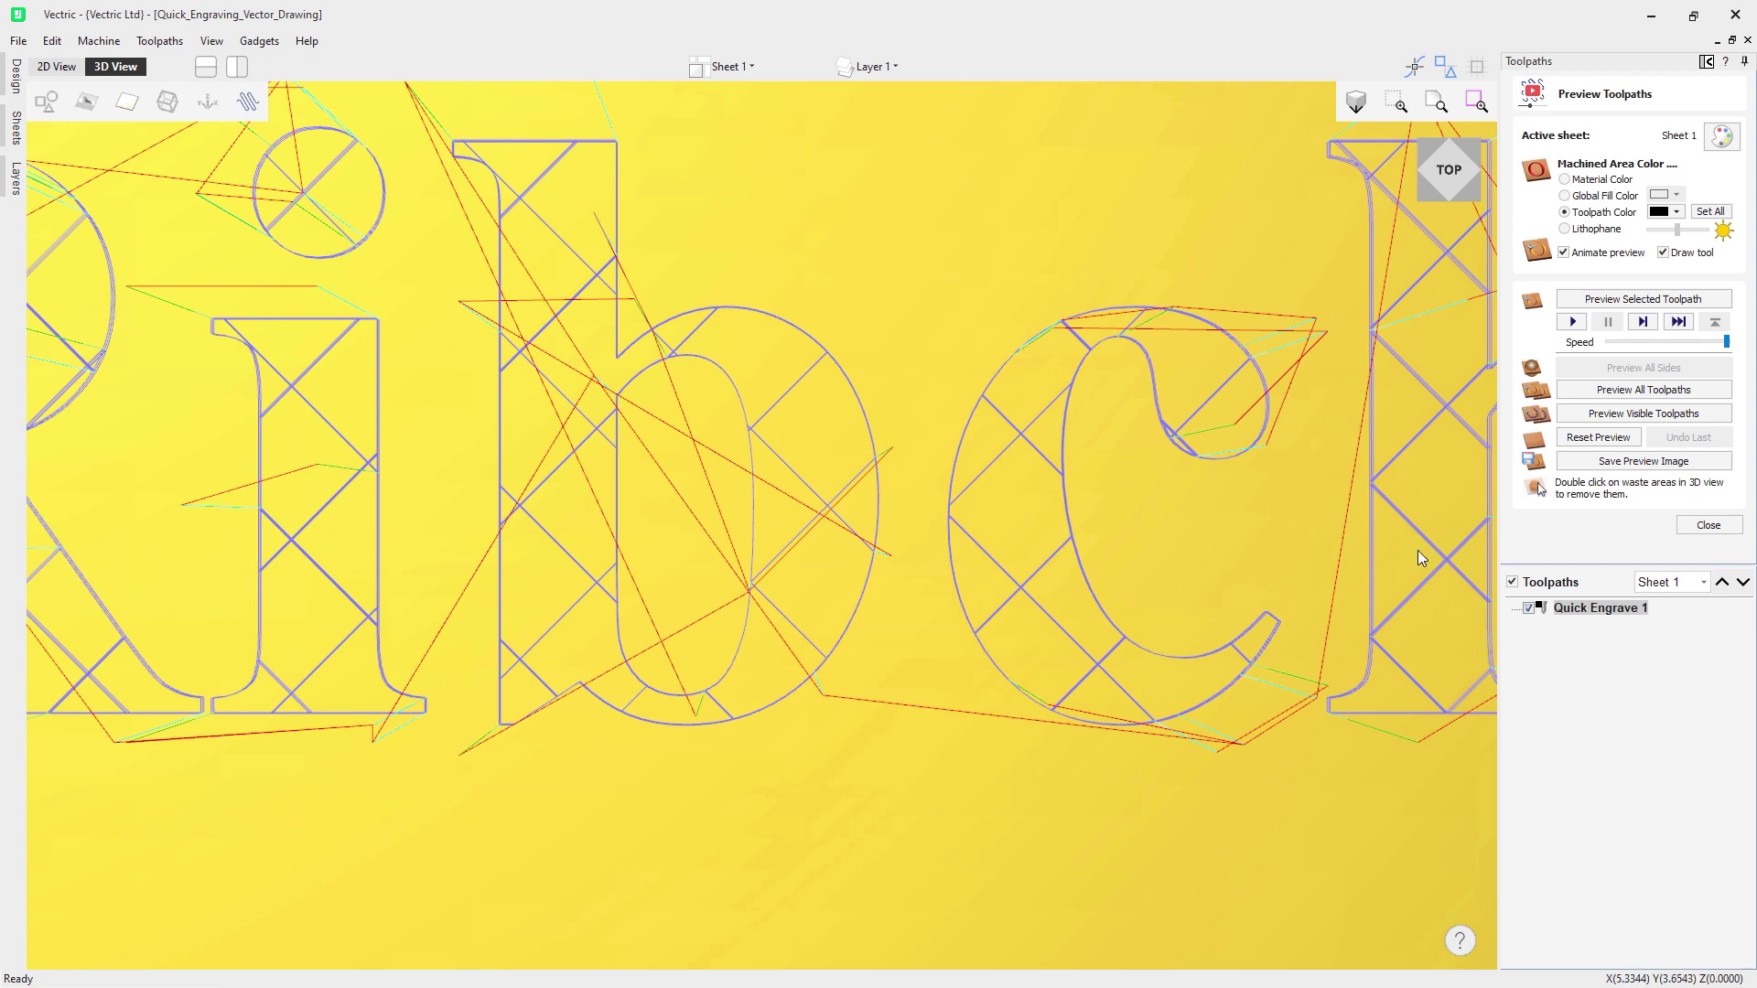
# Preview the selected cross-hatch toolpath on the whole plate and inspect the simulated engraving
pyautogui.click(1453, 178)
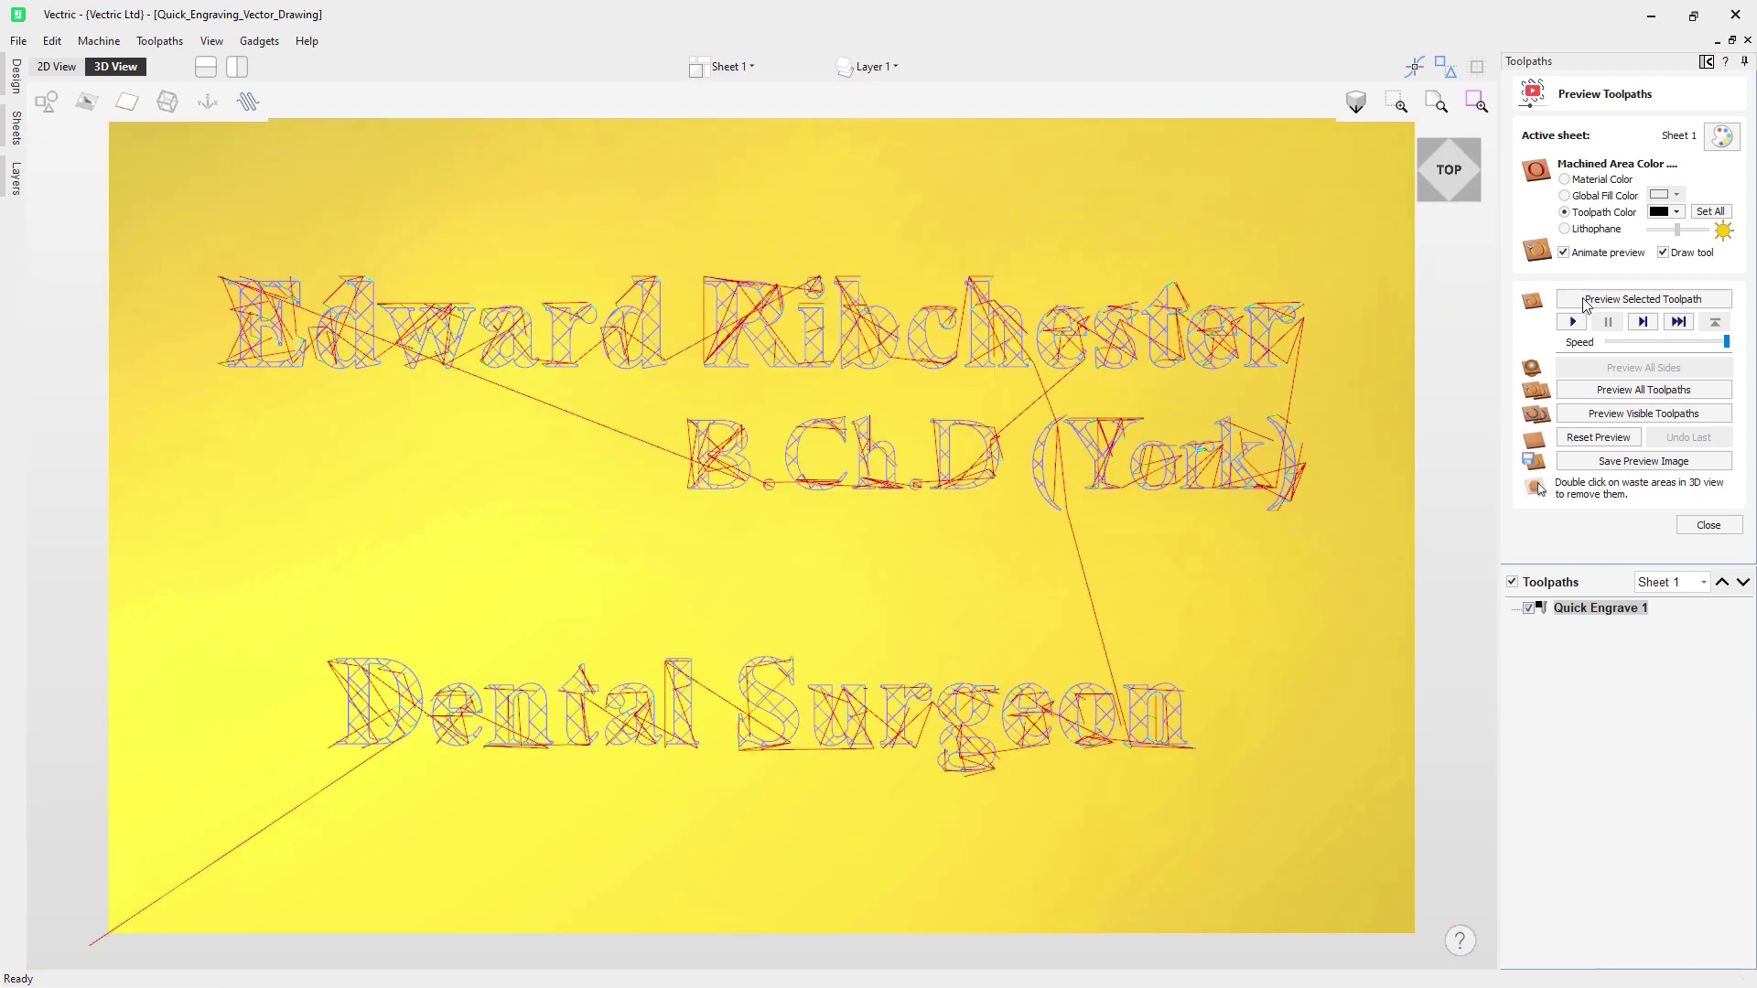
pyautogui.click(1631, 305)
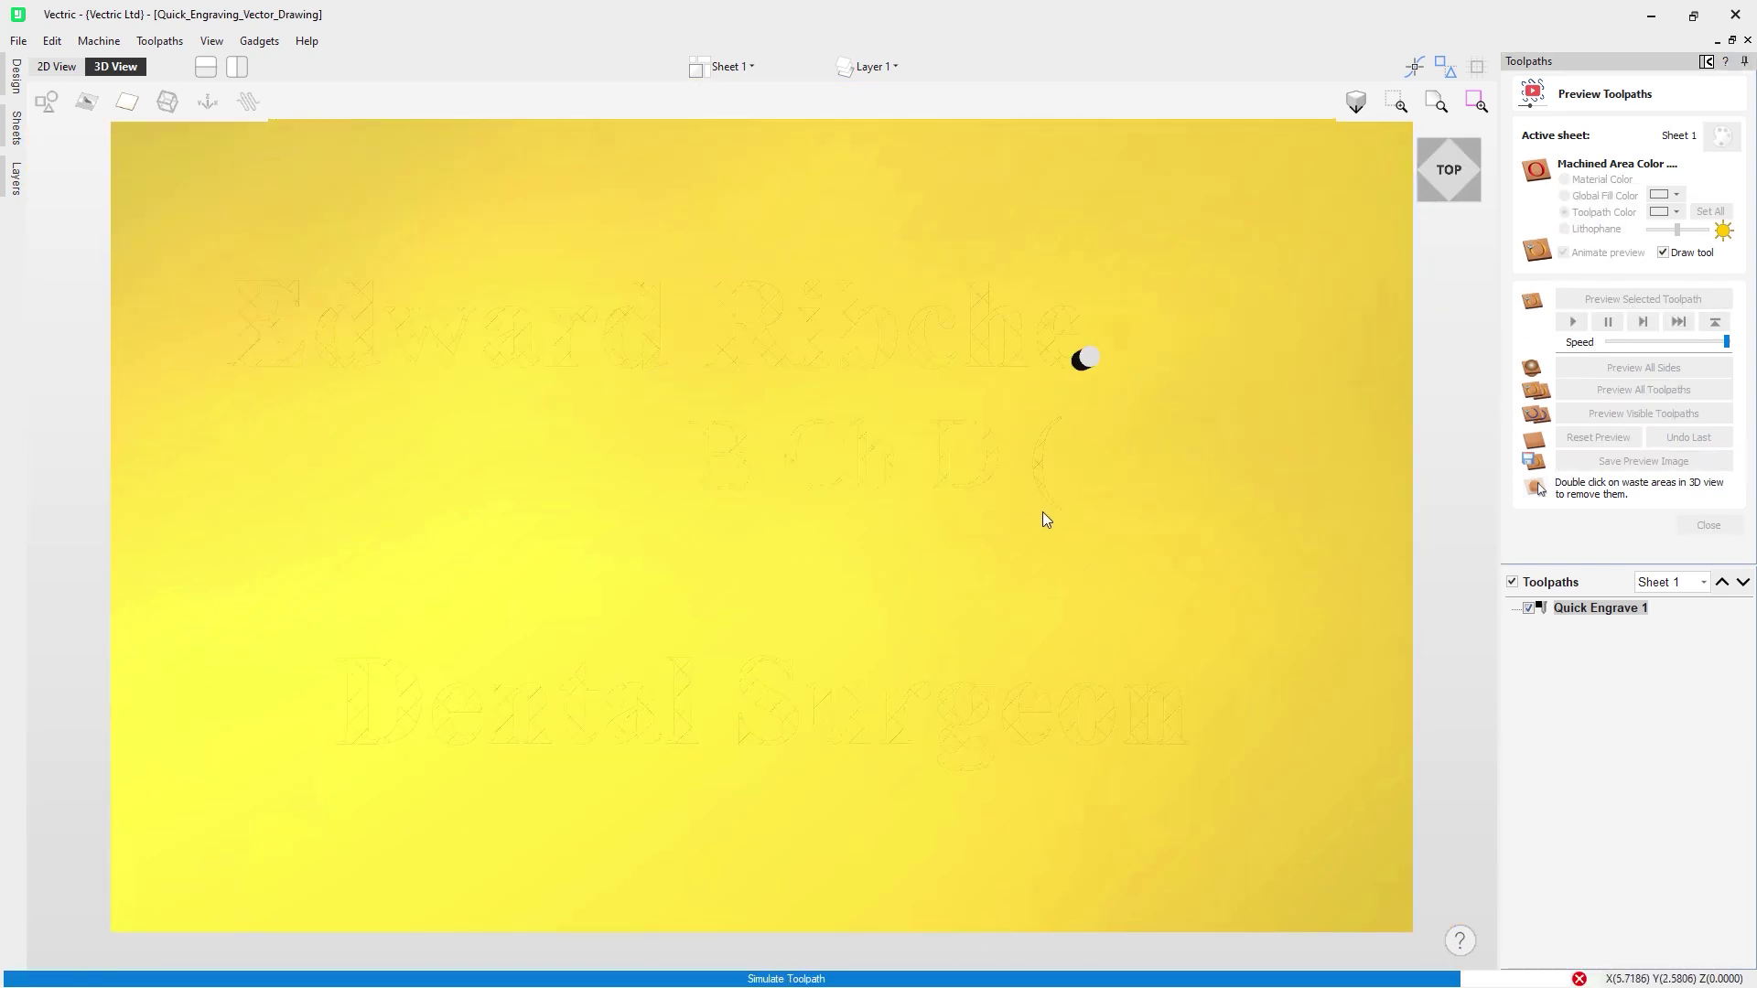
pyautogui.moveTo(913, 655); pyautogui.dragTo(1002, 563)
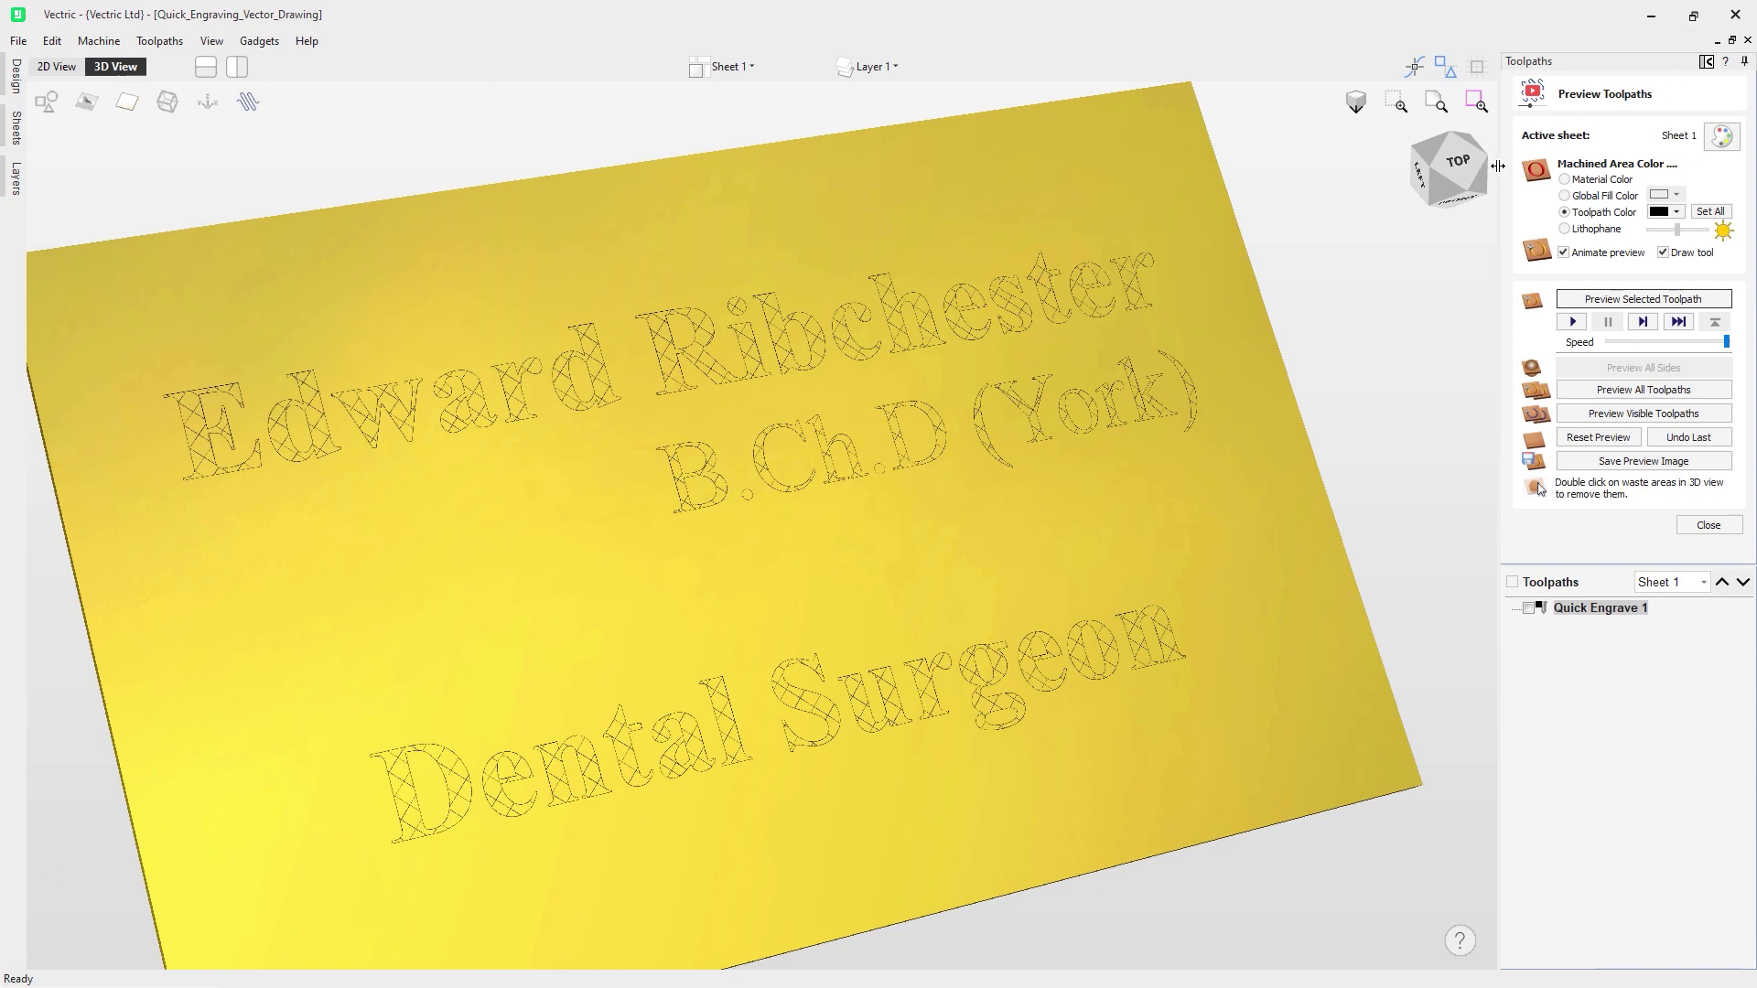
pyautogui.click(1456, 163)
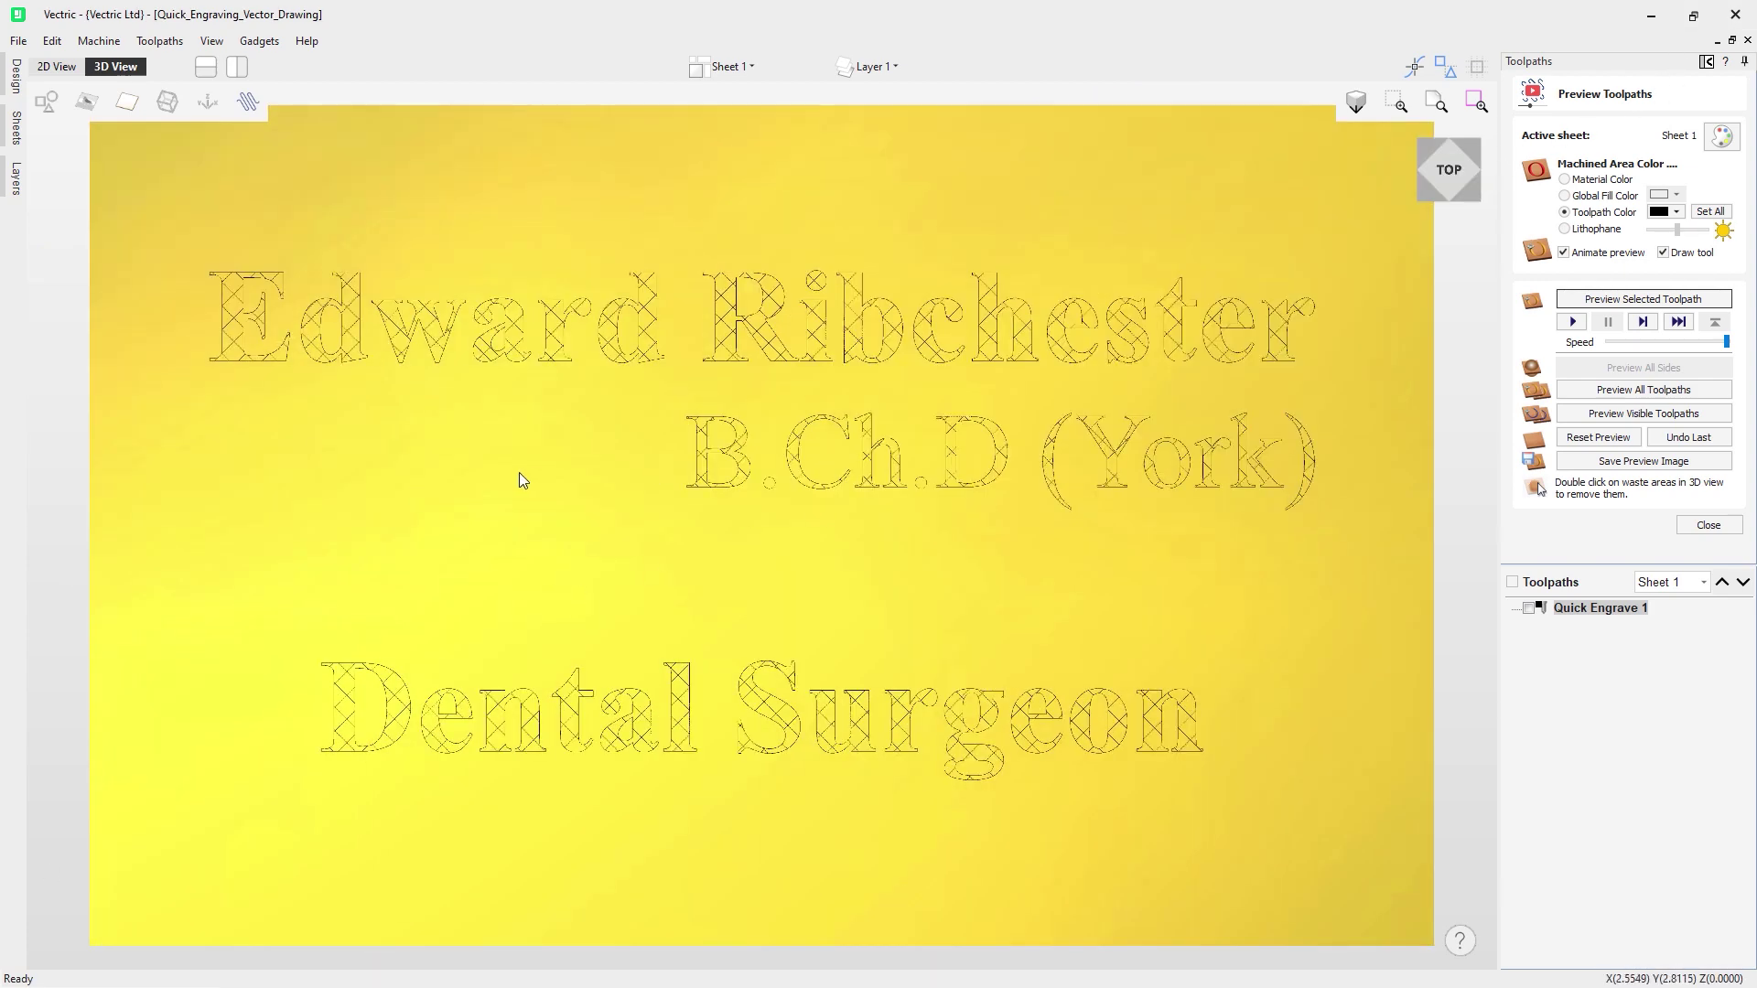
# Switch the toolpath's nose cone option off and back on, and recalculate it with 0.02 inches tool depth and 3 passes
pyautogui.doubleClick(1628, 608)
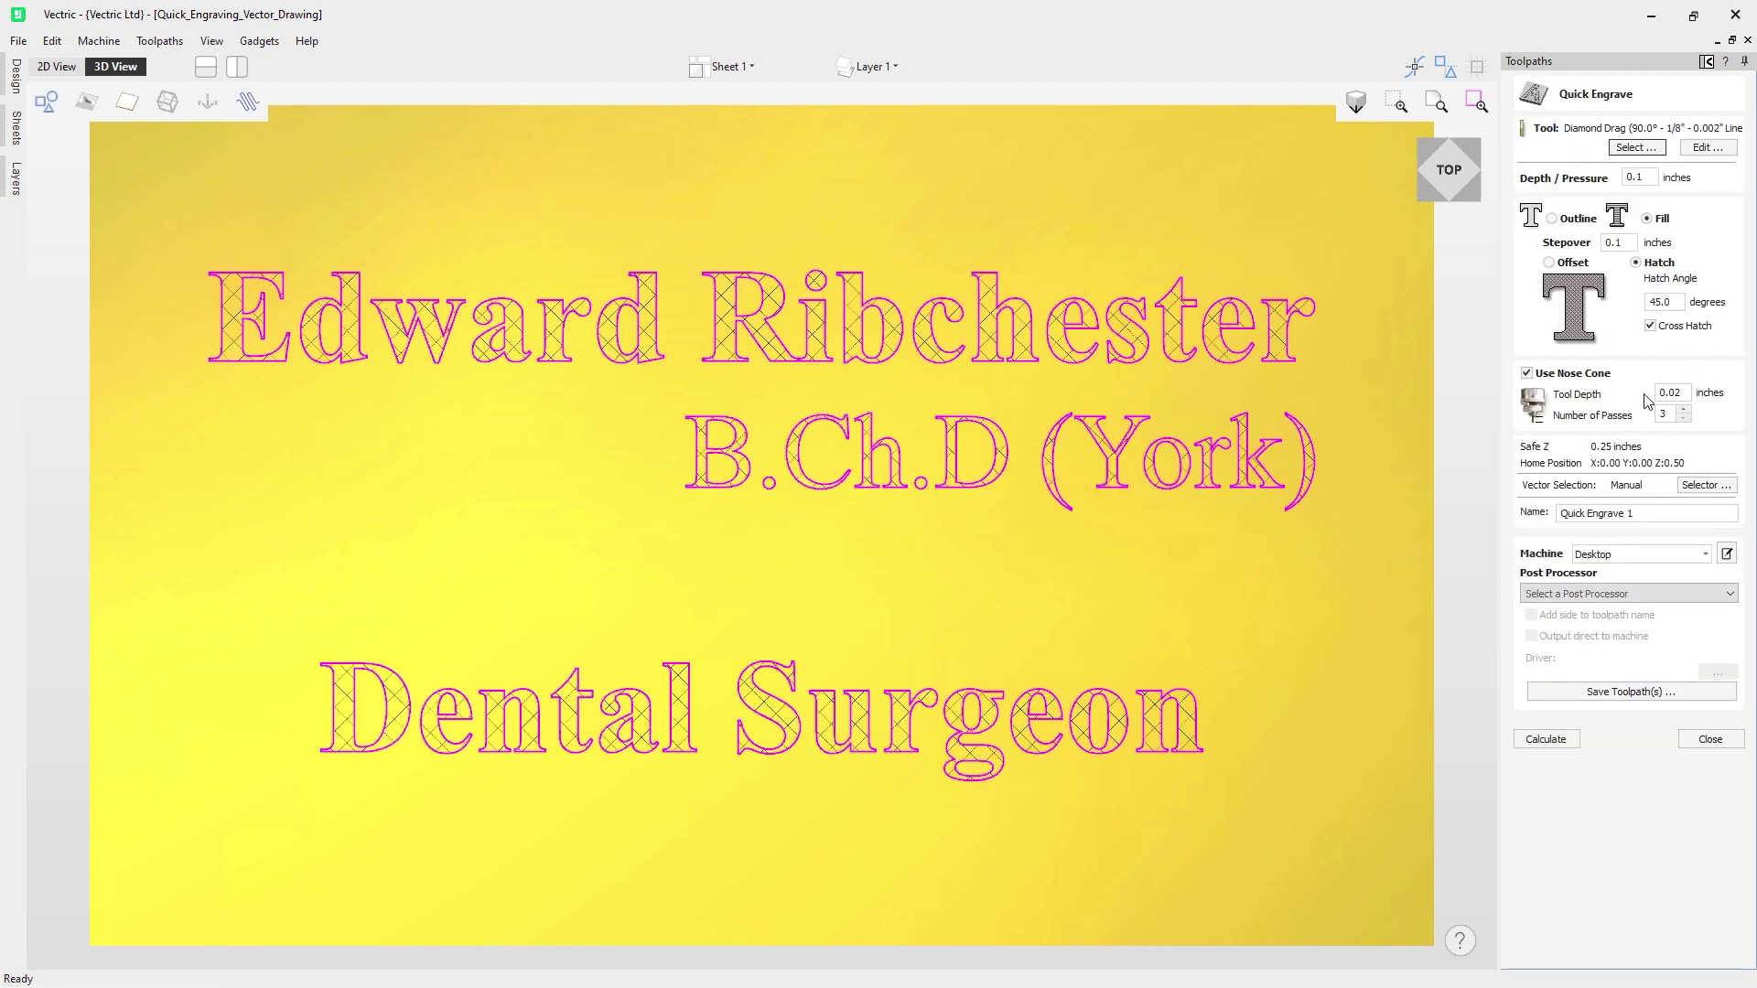
pyautogui.click(1529, 373)
pyautogui.click(1528, 373)
pyautogui.click(1528, 373)
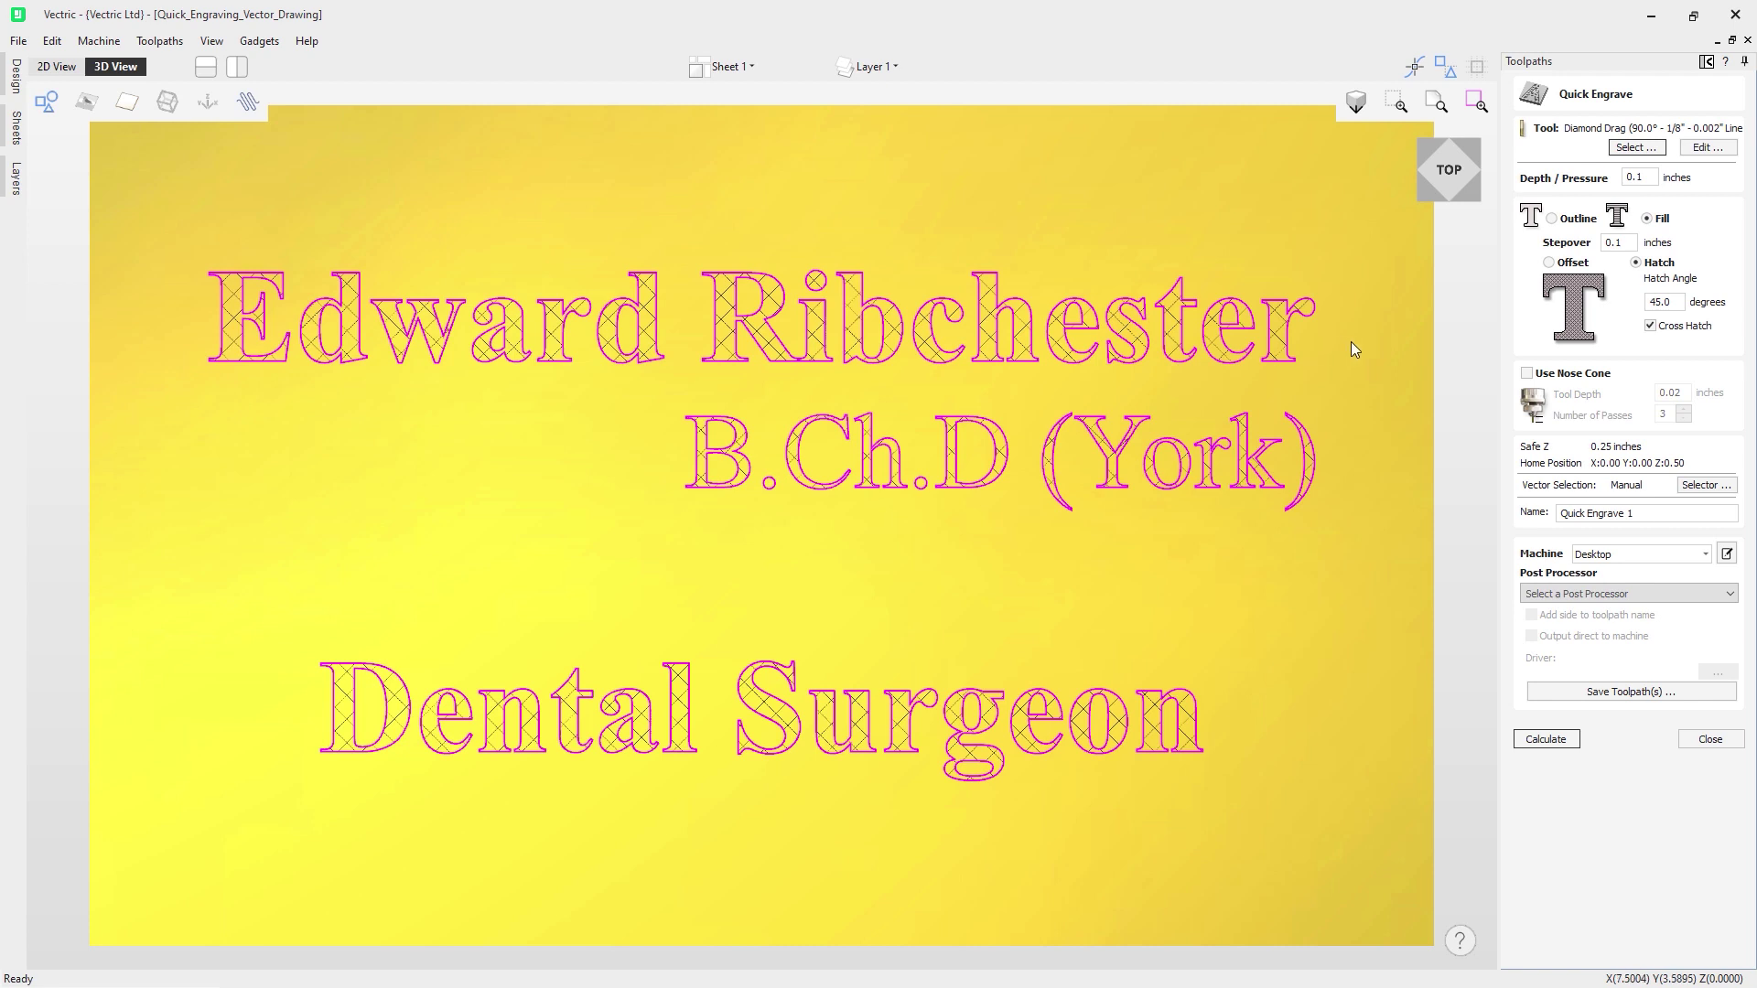
pyautogui.click(1601, 378)
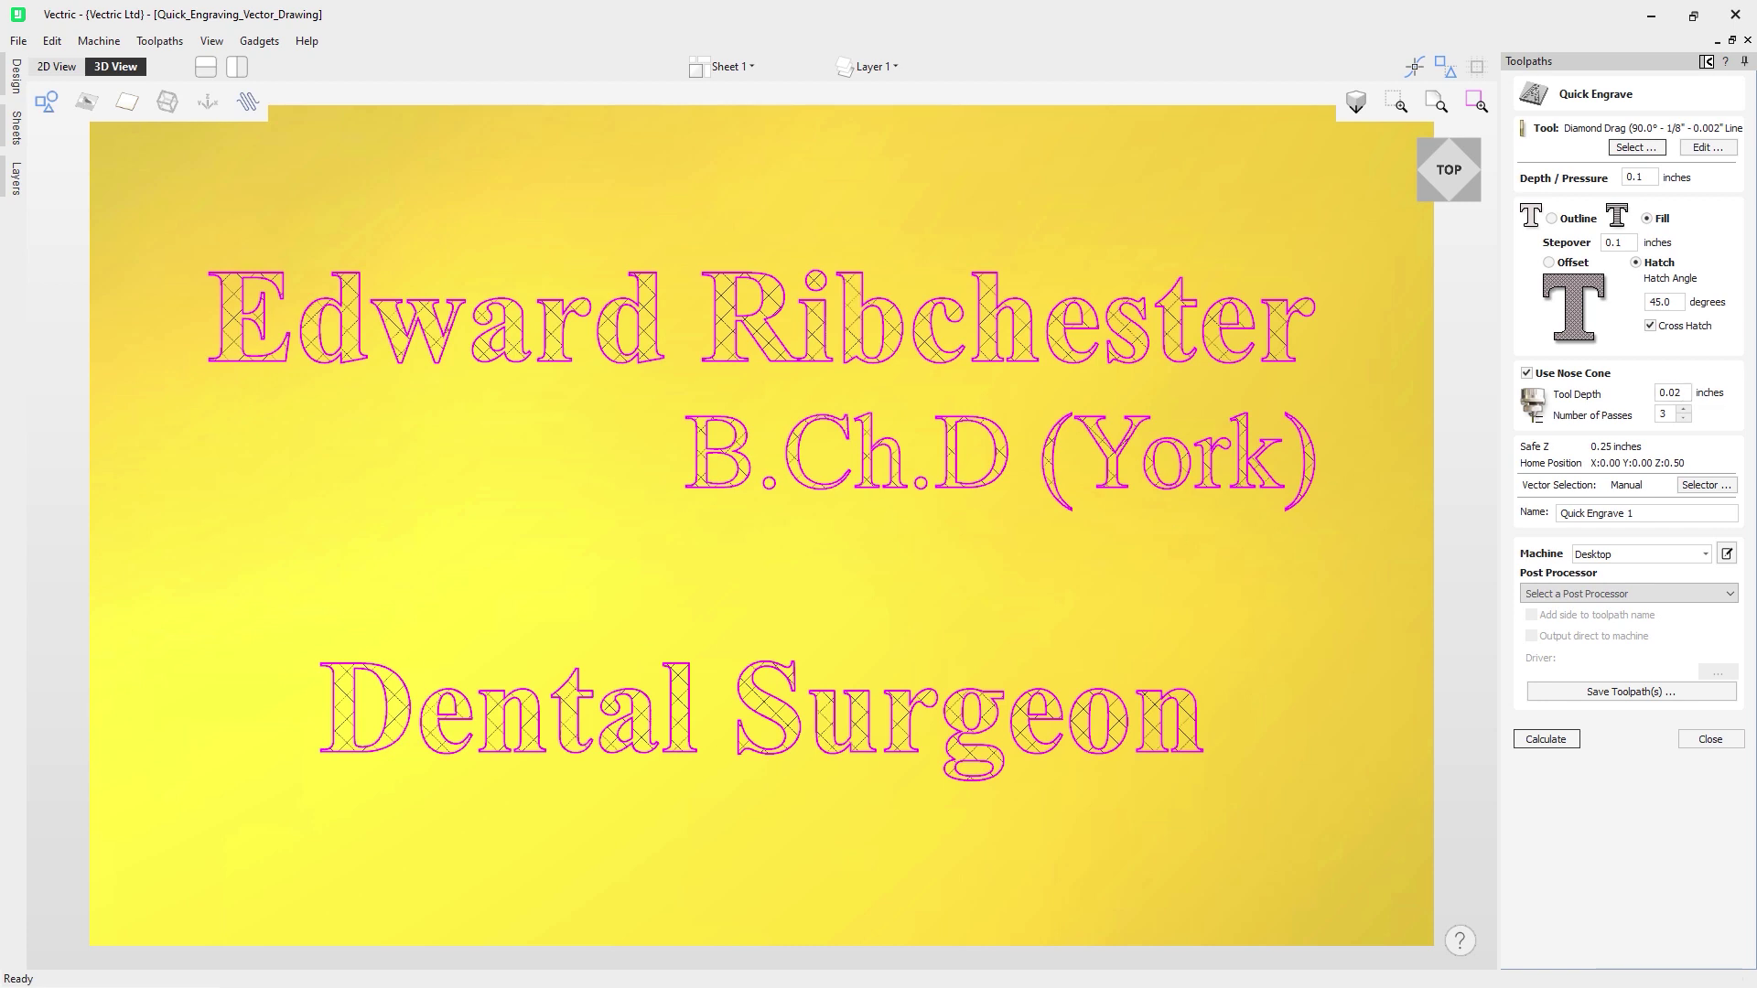
pyautogui.click(1668, 414)
pyautogui.click(1561, 746)
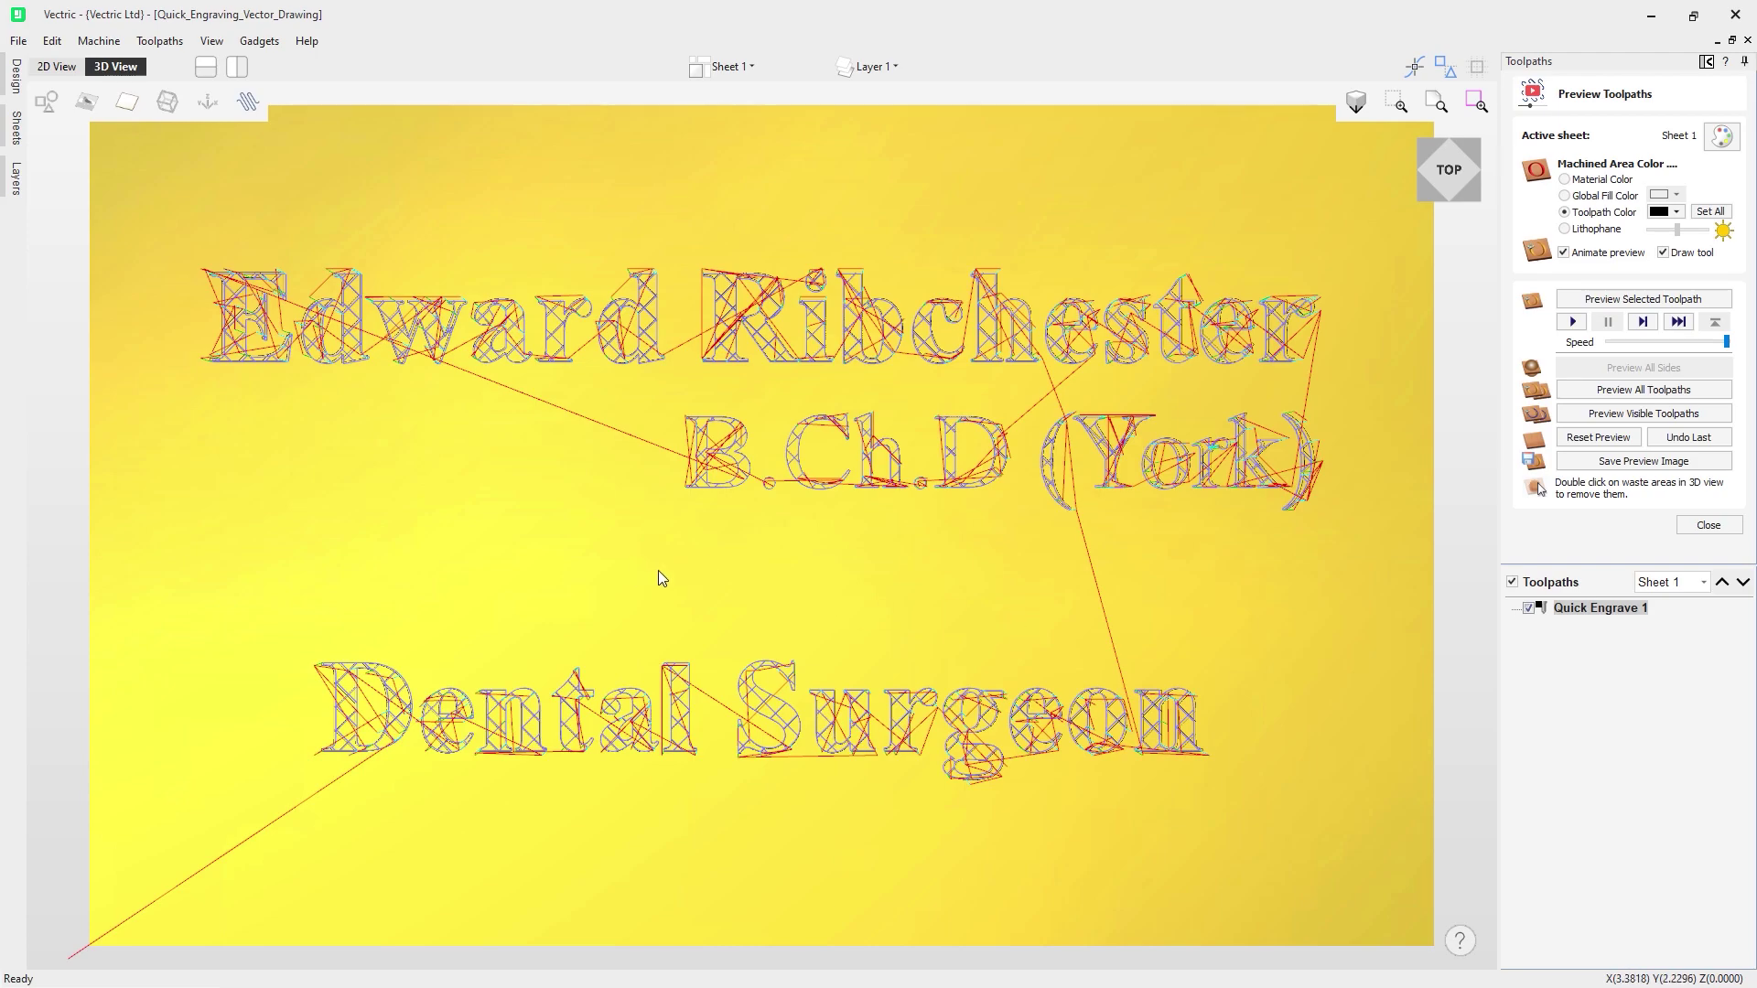
# Examine the stacked engraving passes up close, preview the selected toolpath again and inspect the simulated lettering from an angle and from above
pyautogui.moveTo(811, 497); pyautogui.dragTo(738, 526)
pyautogui.scroll(3, 734, 520)
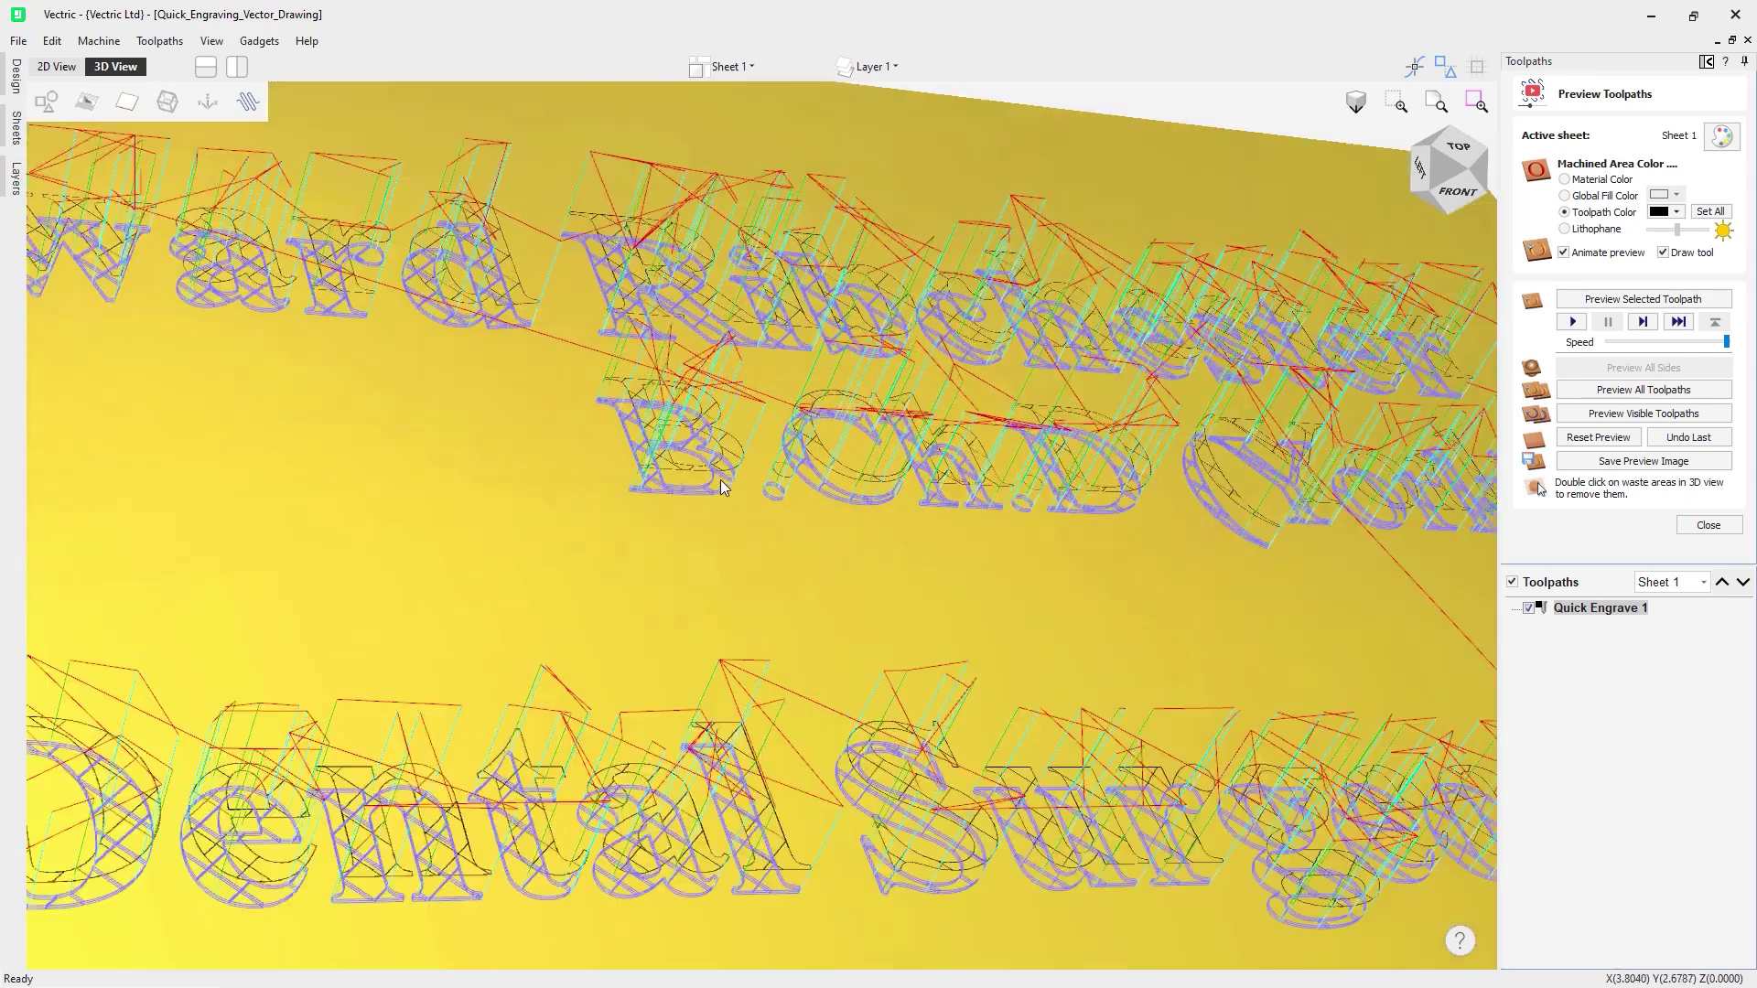
pyautogui.scroll(5, 721, 479)
pyautogui.moveTo(996, 573); pyautogui.dragTo(671, 573)
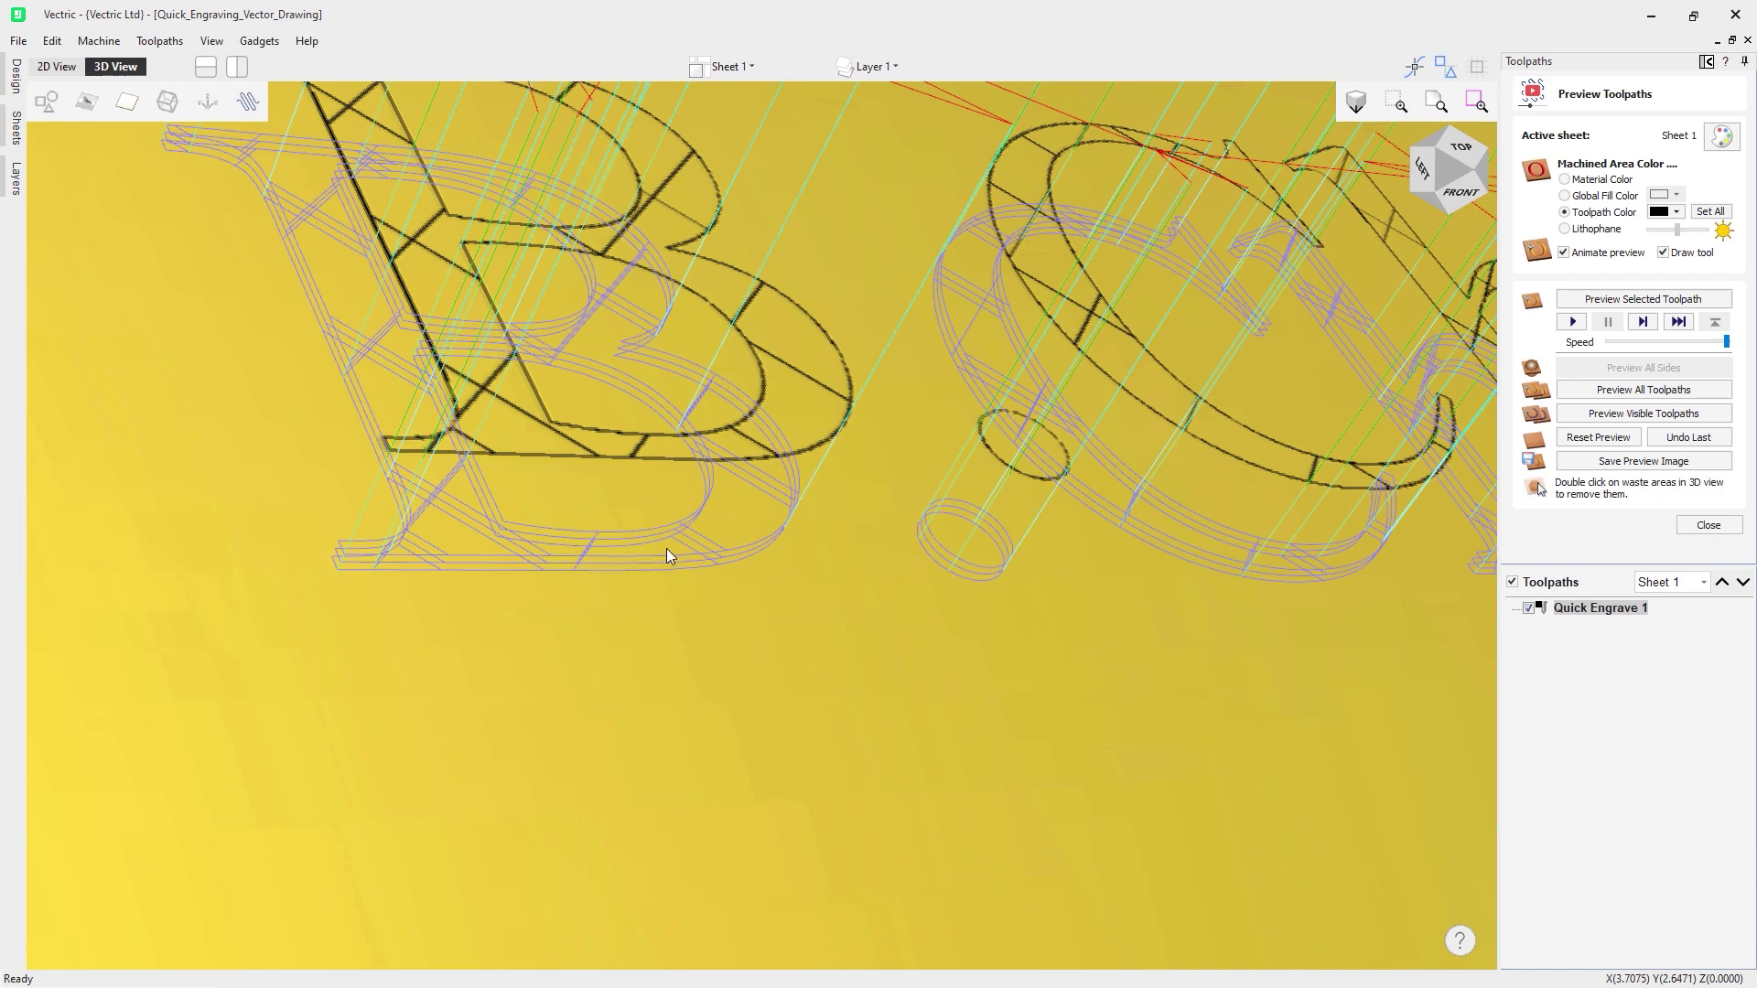
pyautogui.scroll(-8, 732, 541)
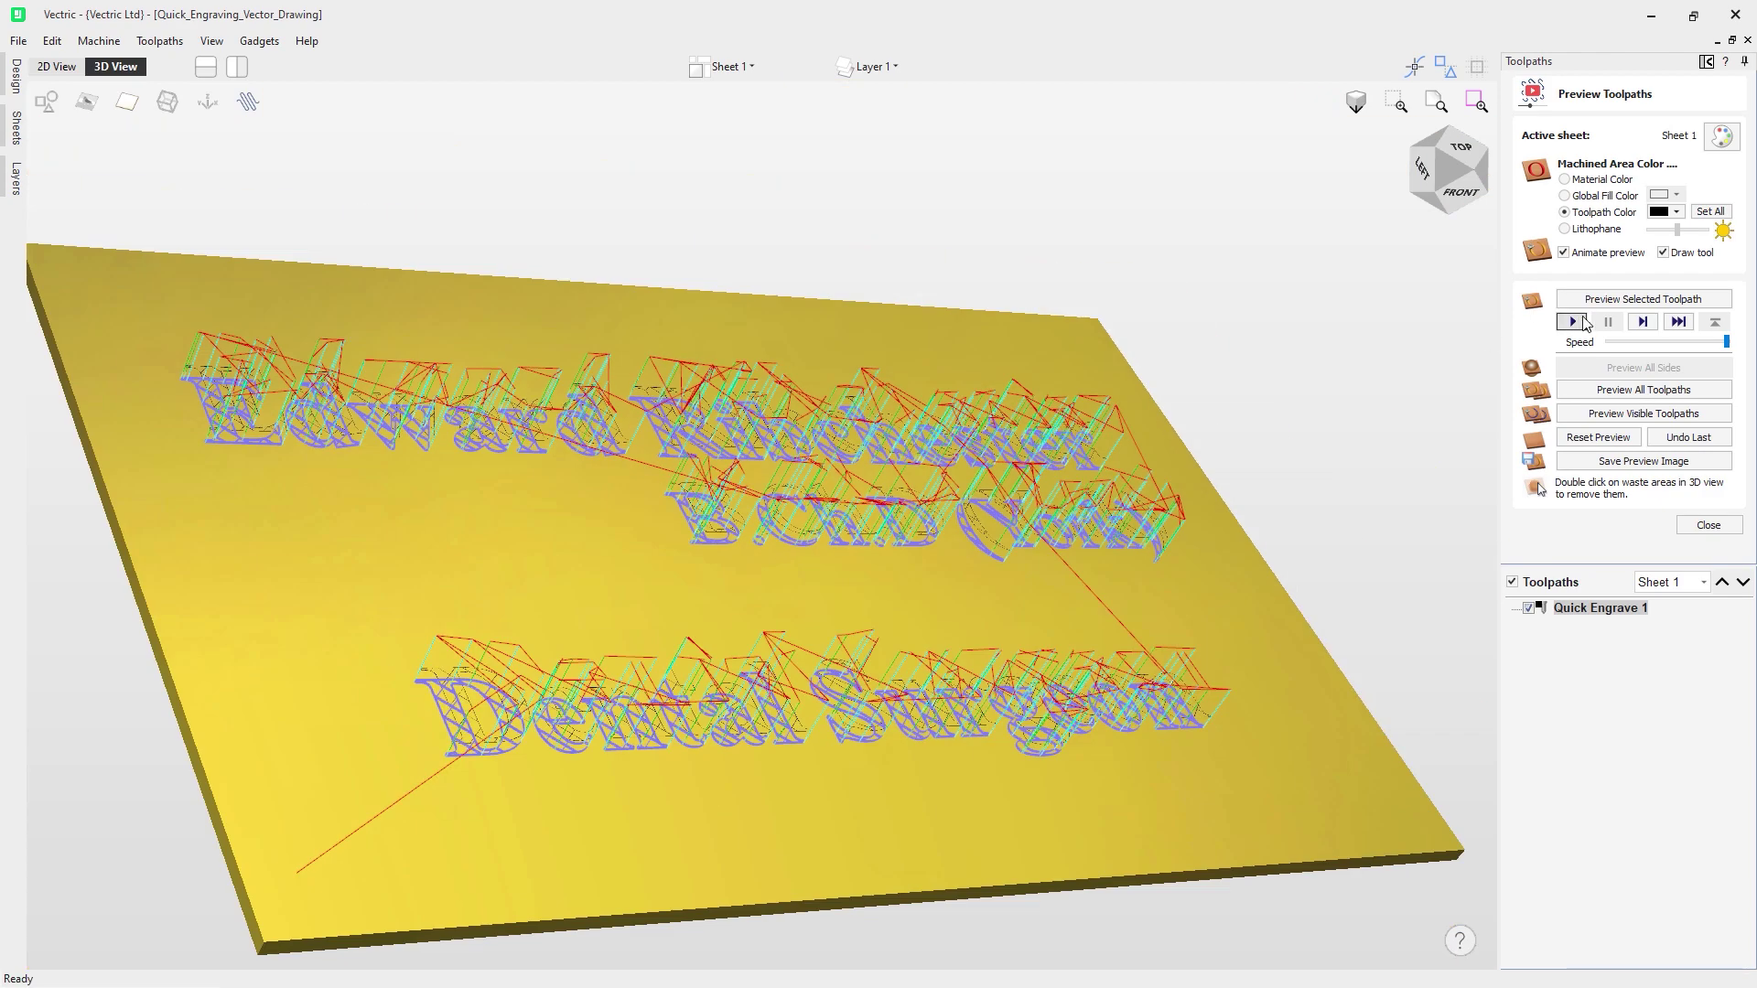
pyautogui.click(1582, 321)
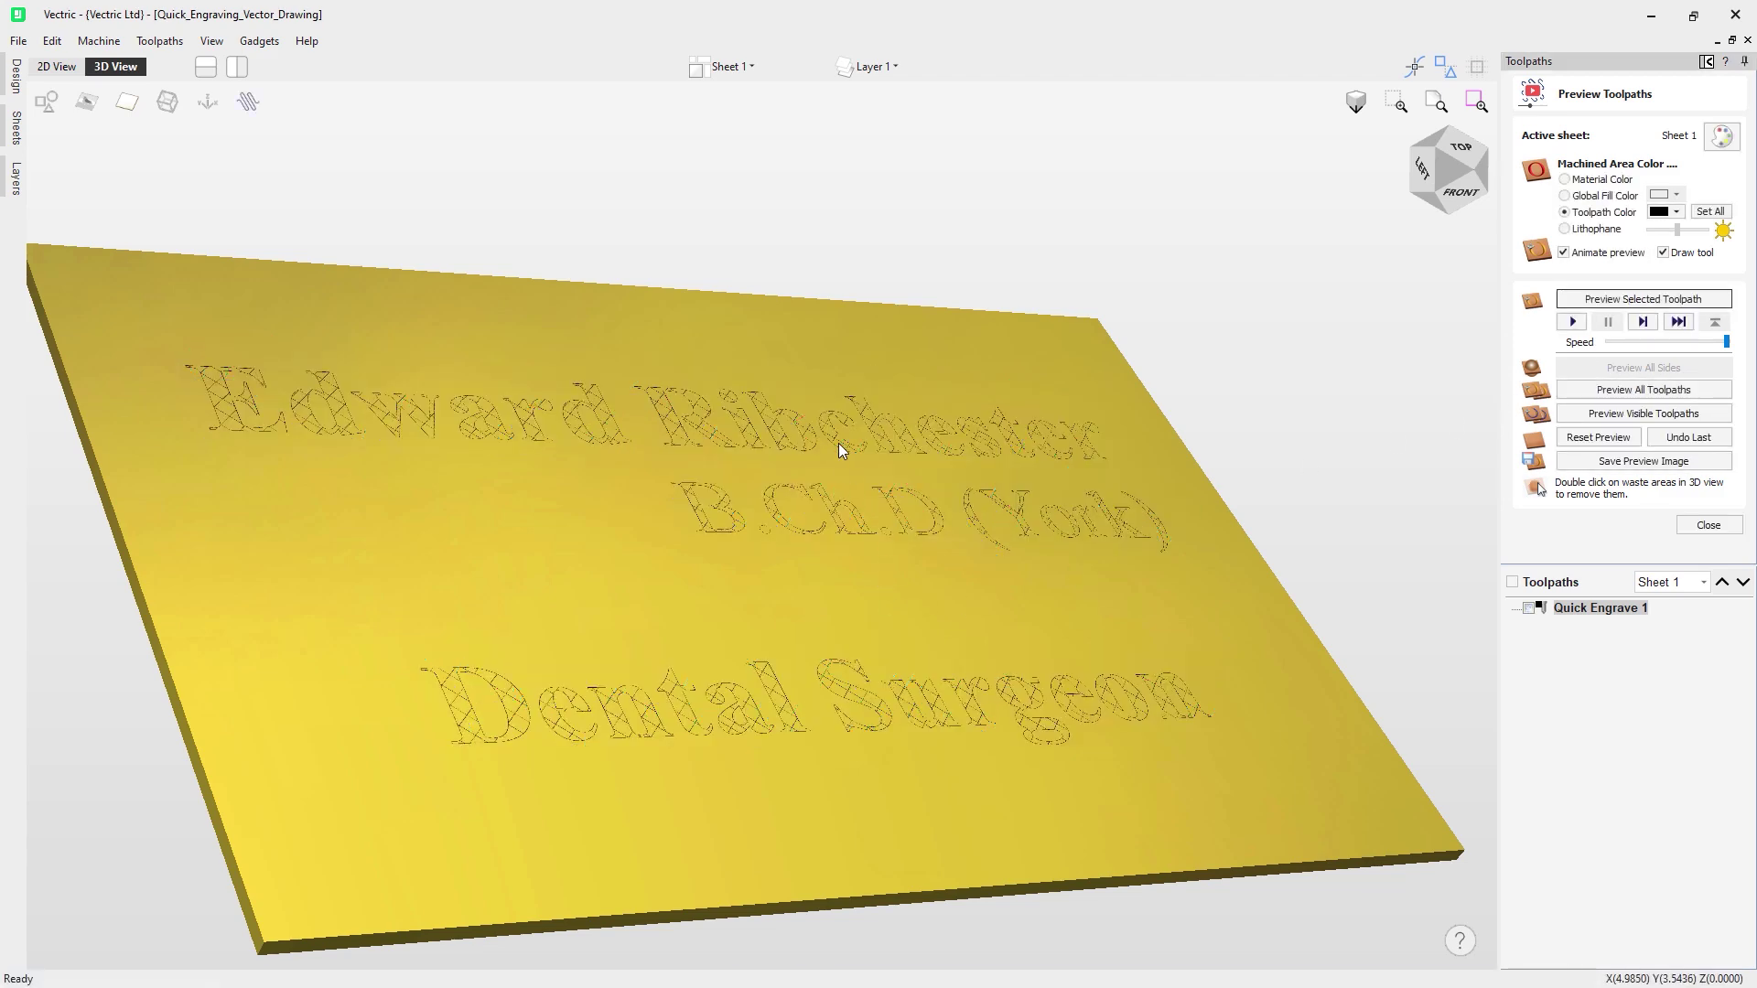
pyautogui.scroll(8, 798, 493)
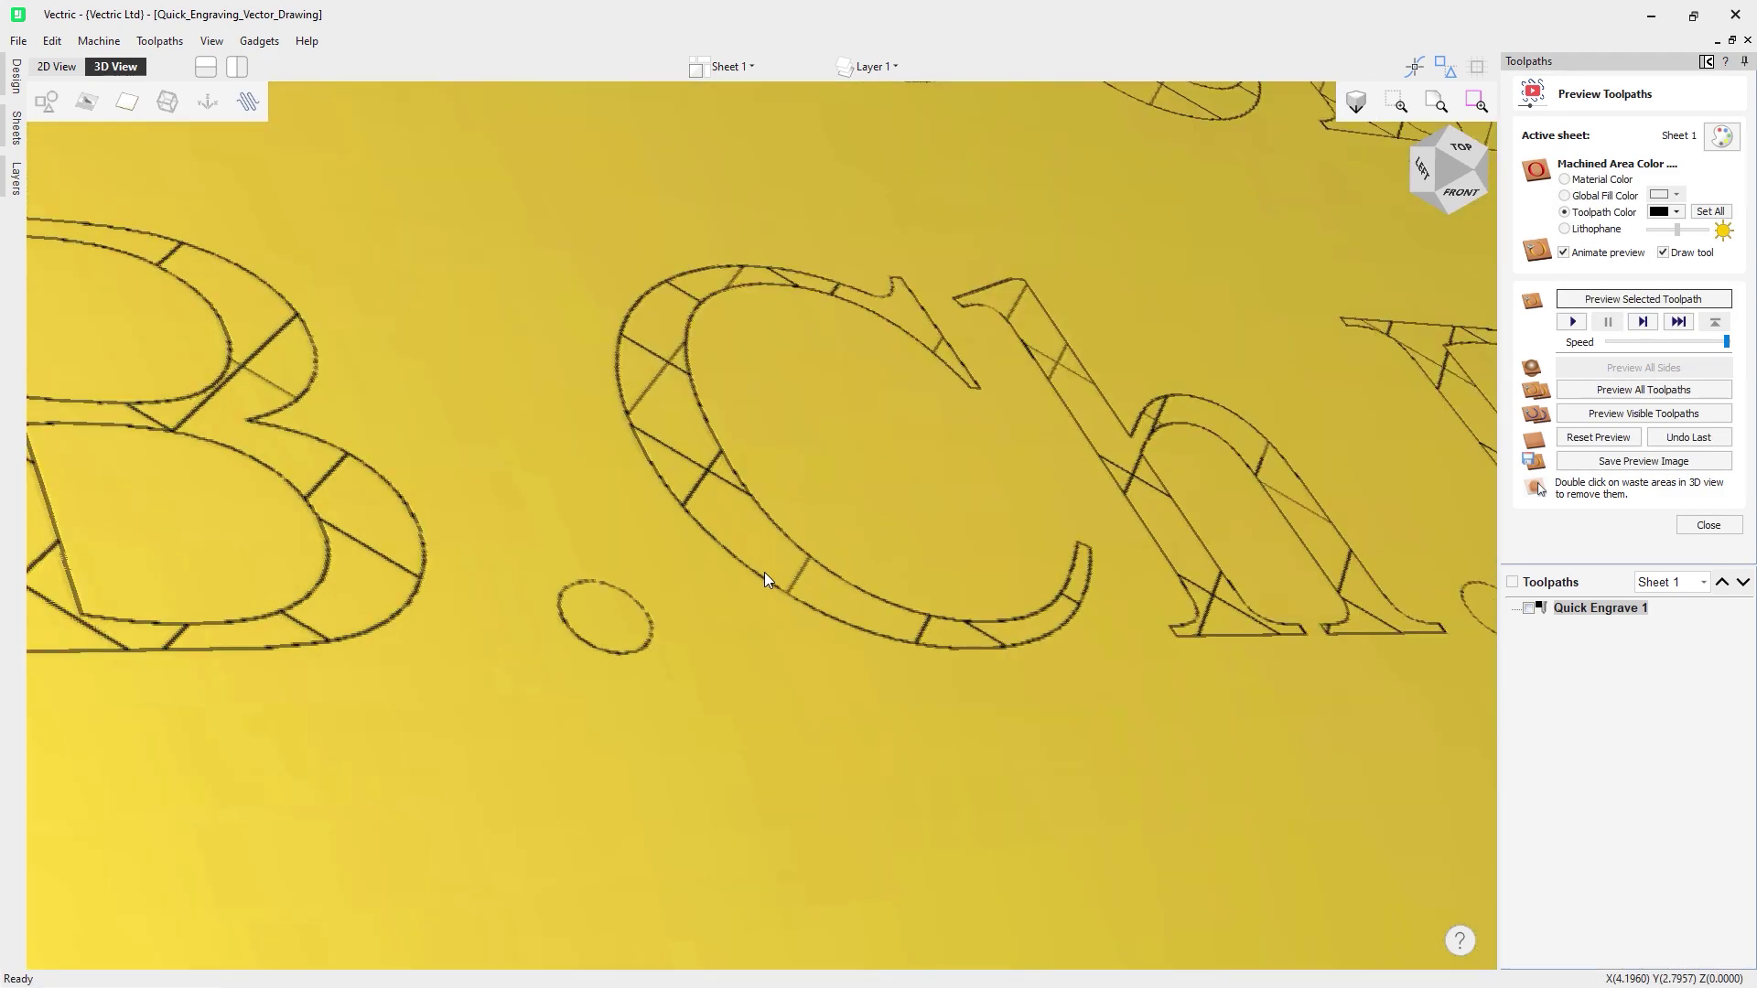
pyautogui.scroll(-10, 772, 572)
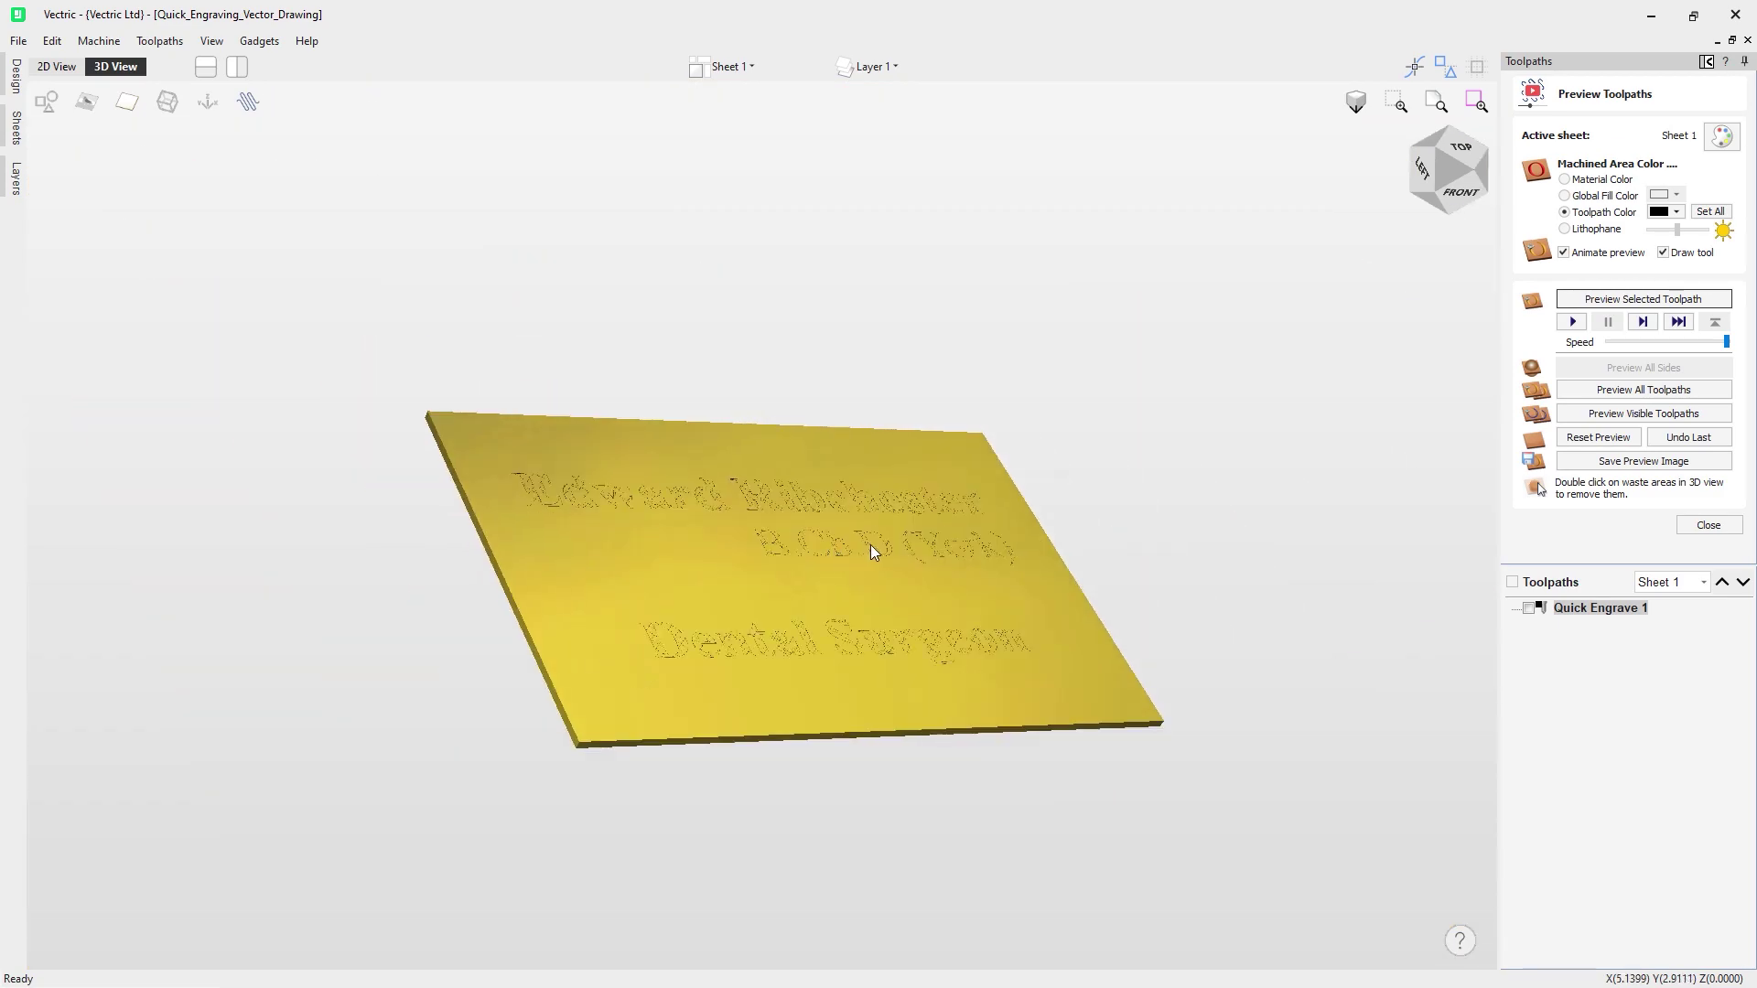
pyautogui.moveTo(871, 546); pyautogui.dragTo(820, 568)
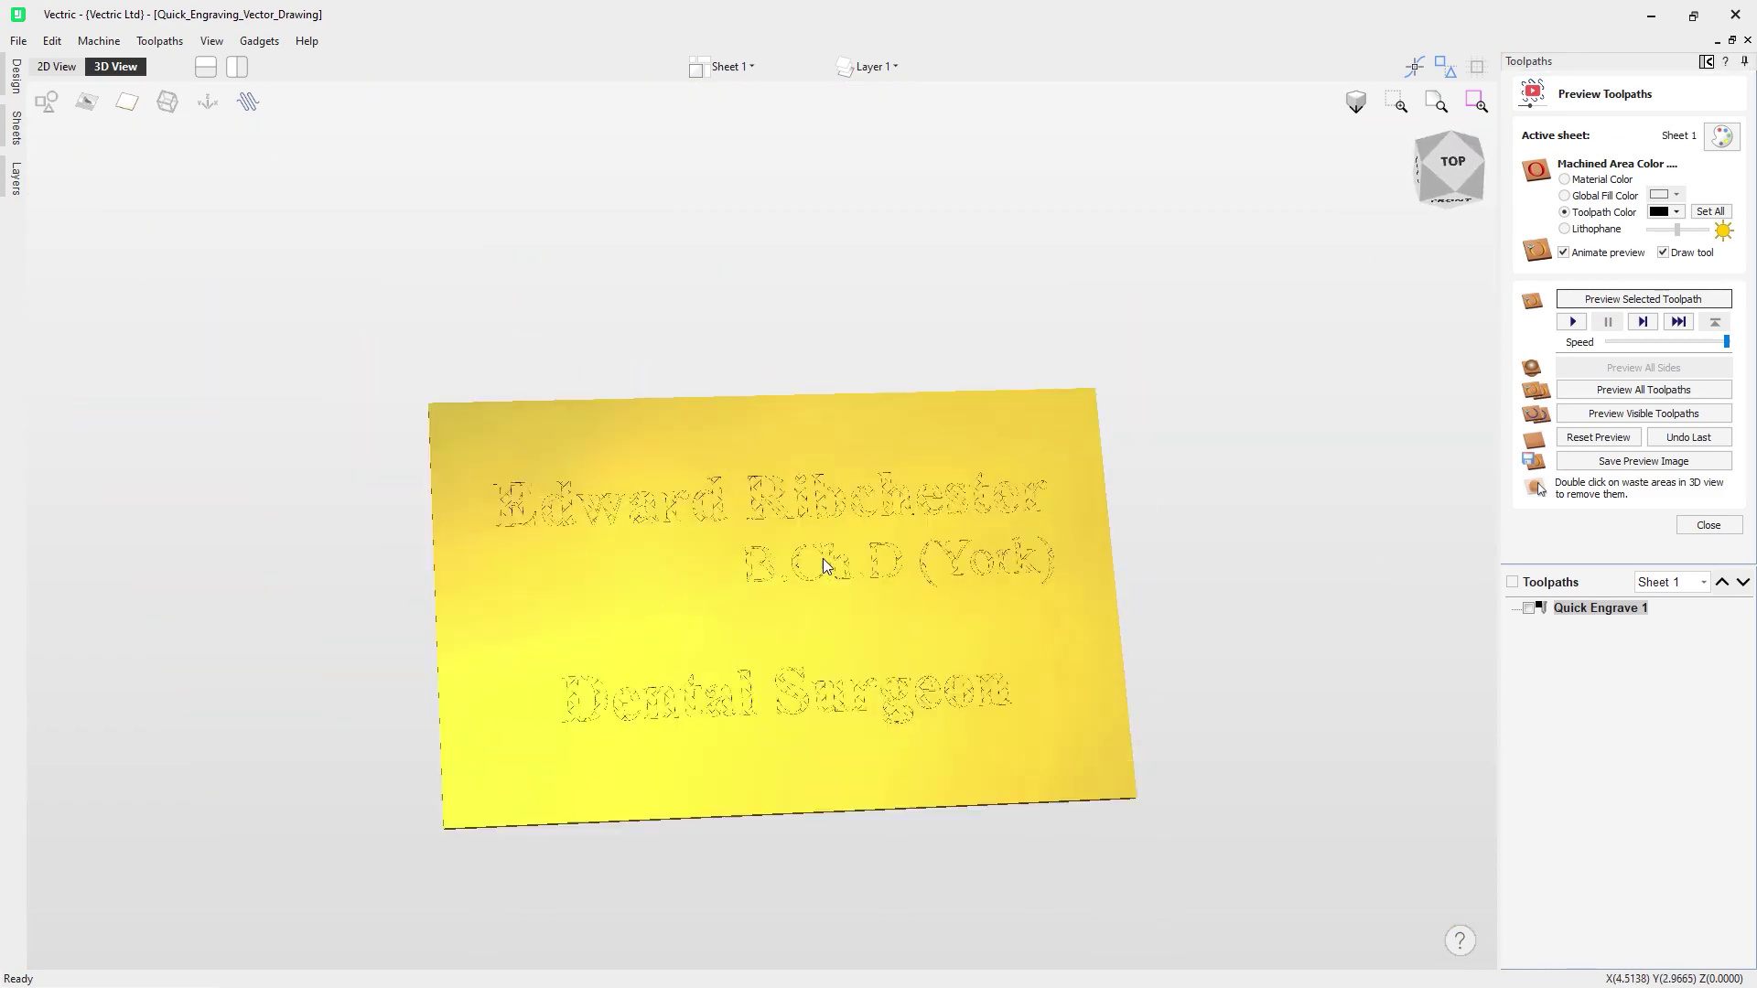
pyautogui.scroll(5, 820, 568)
pyautogui.click(1452, 164)
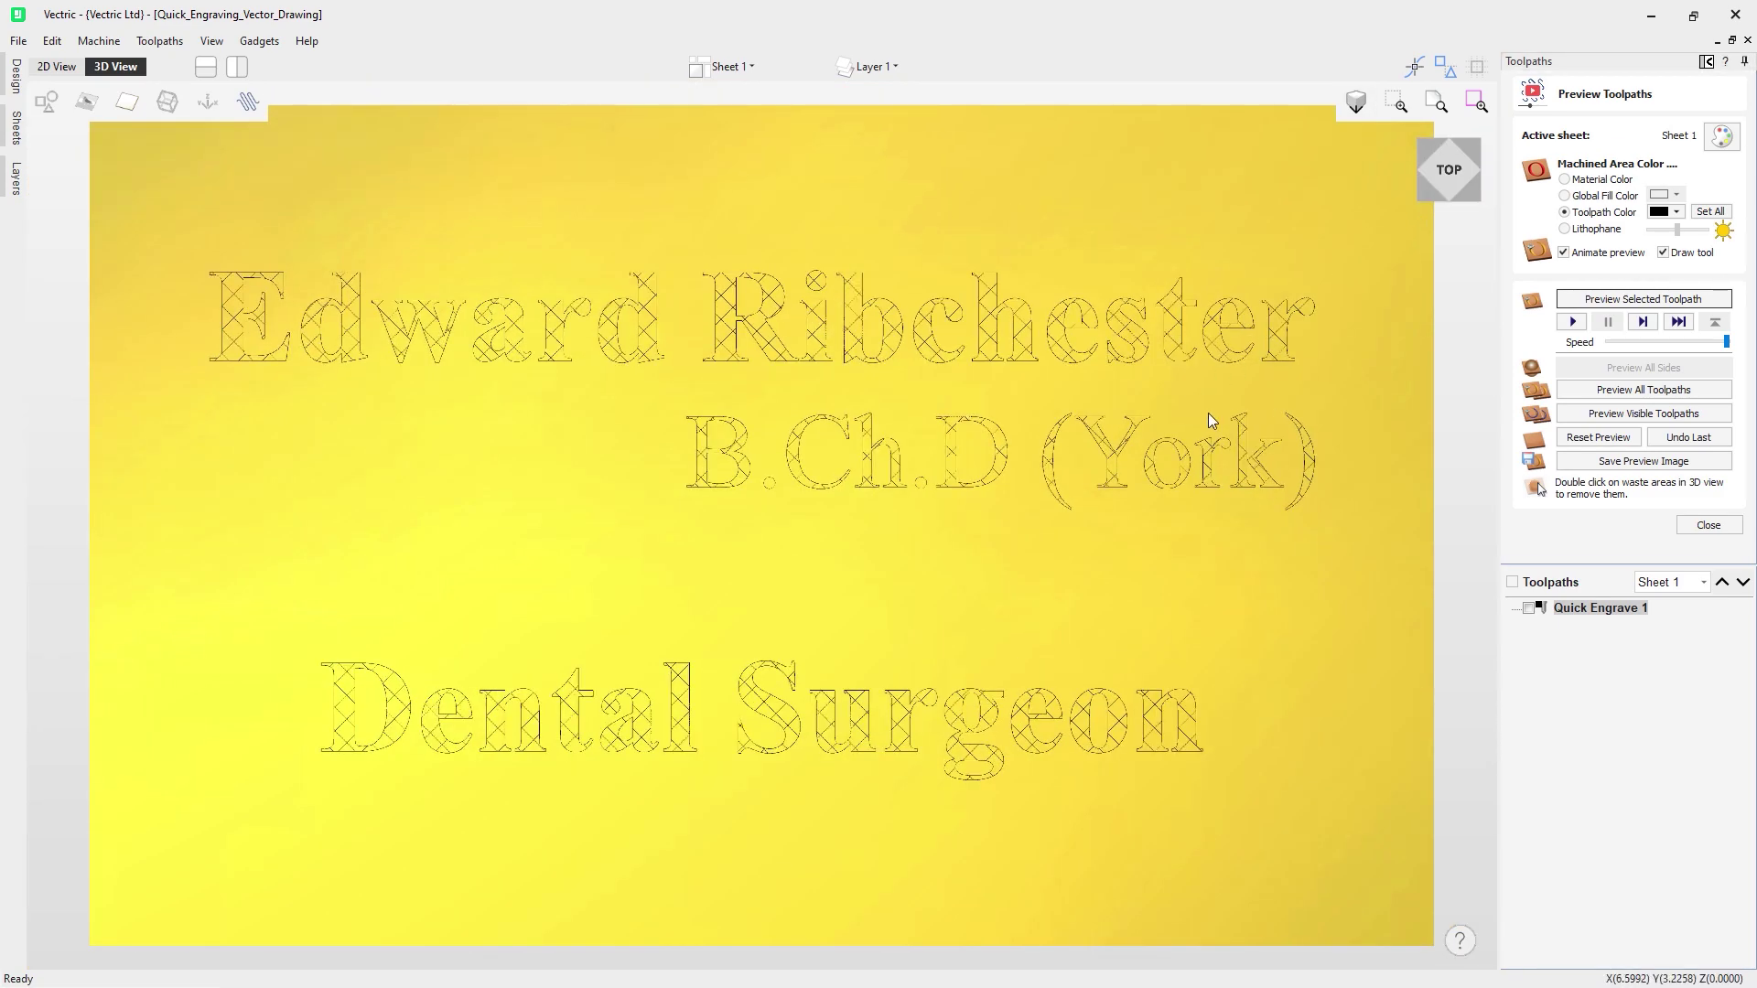
# Reopen the Quick Engrave toolpath for editing and choose the Desktop machine with the G-Code Engraving (inch) (*.tap) post processor
pyautogui.doubleClick(1596, 609)
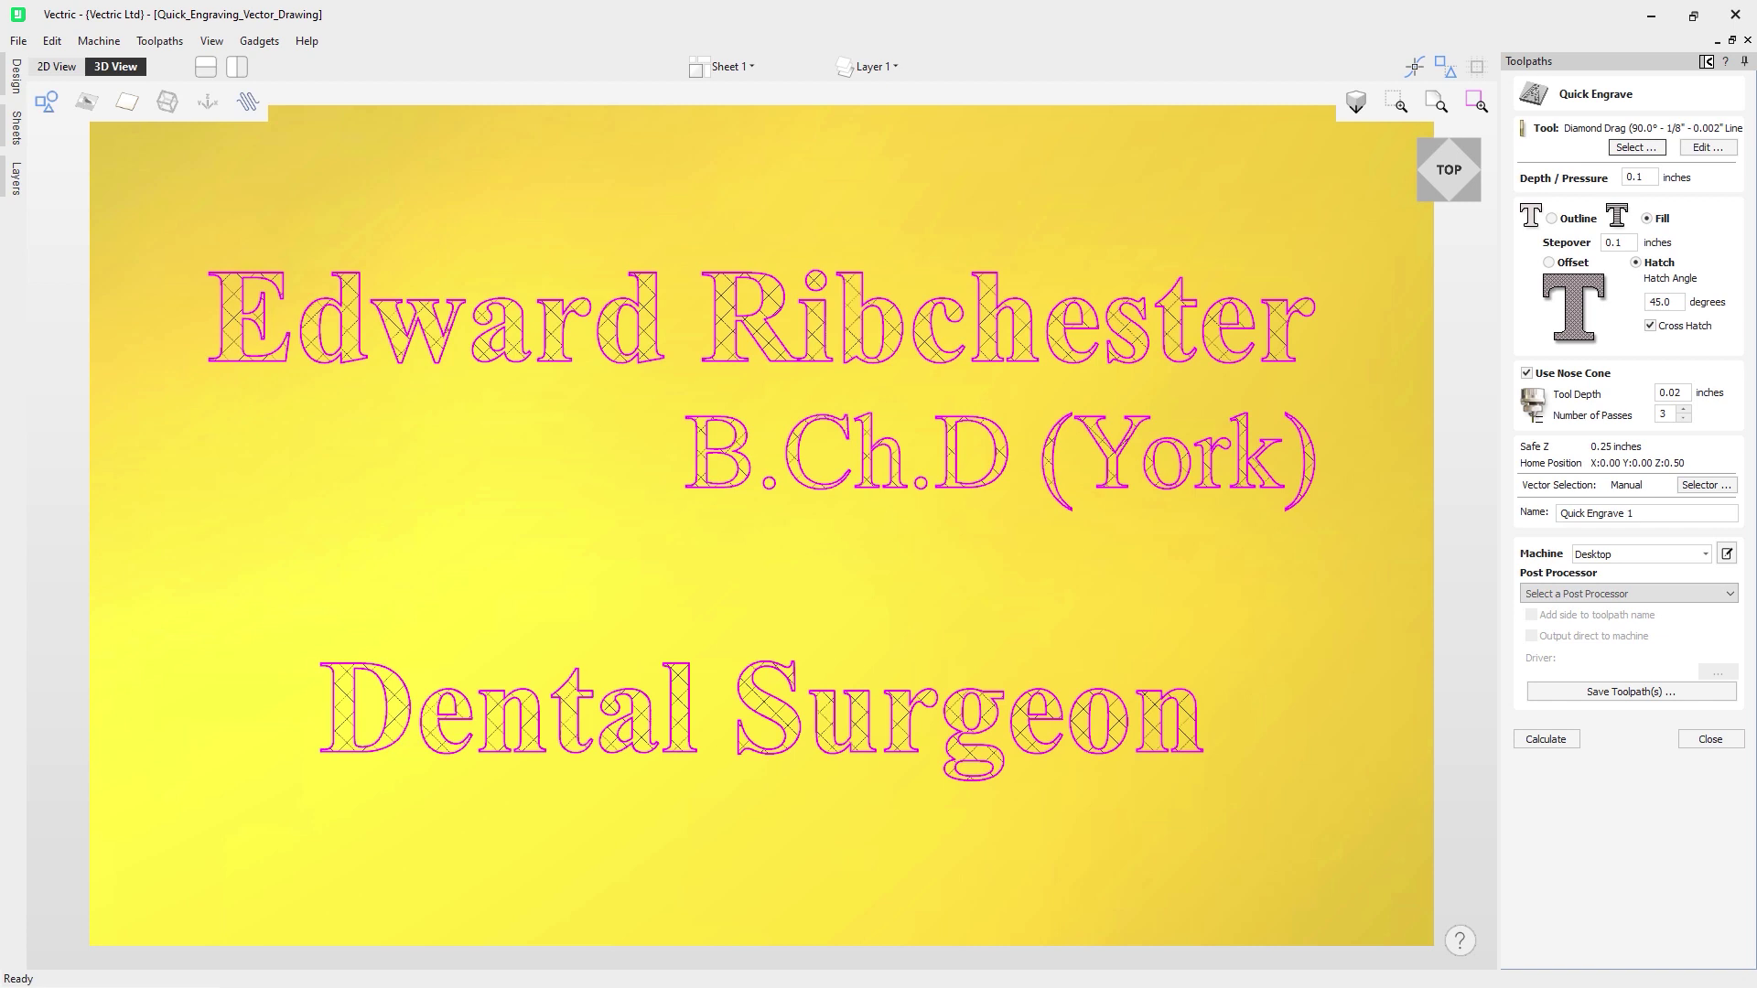
pyautogui.click(1705, 554)
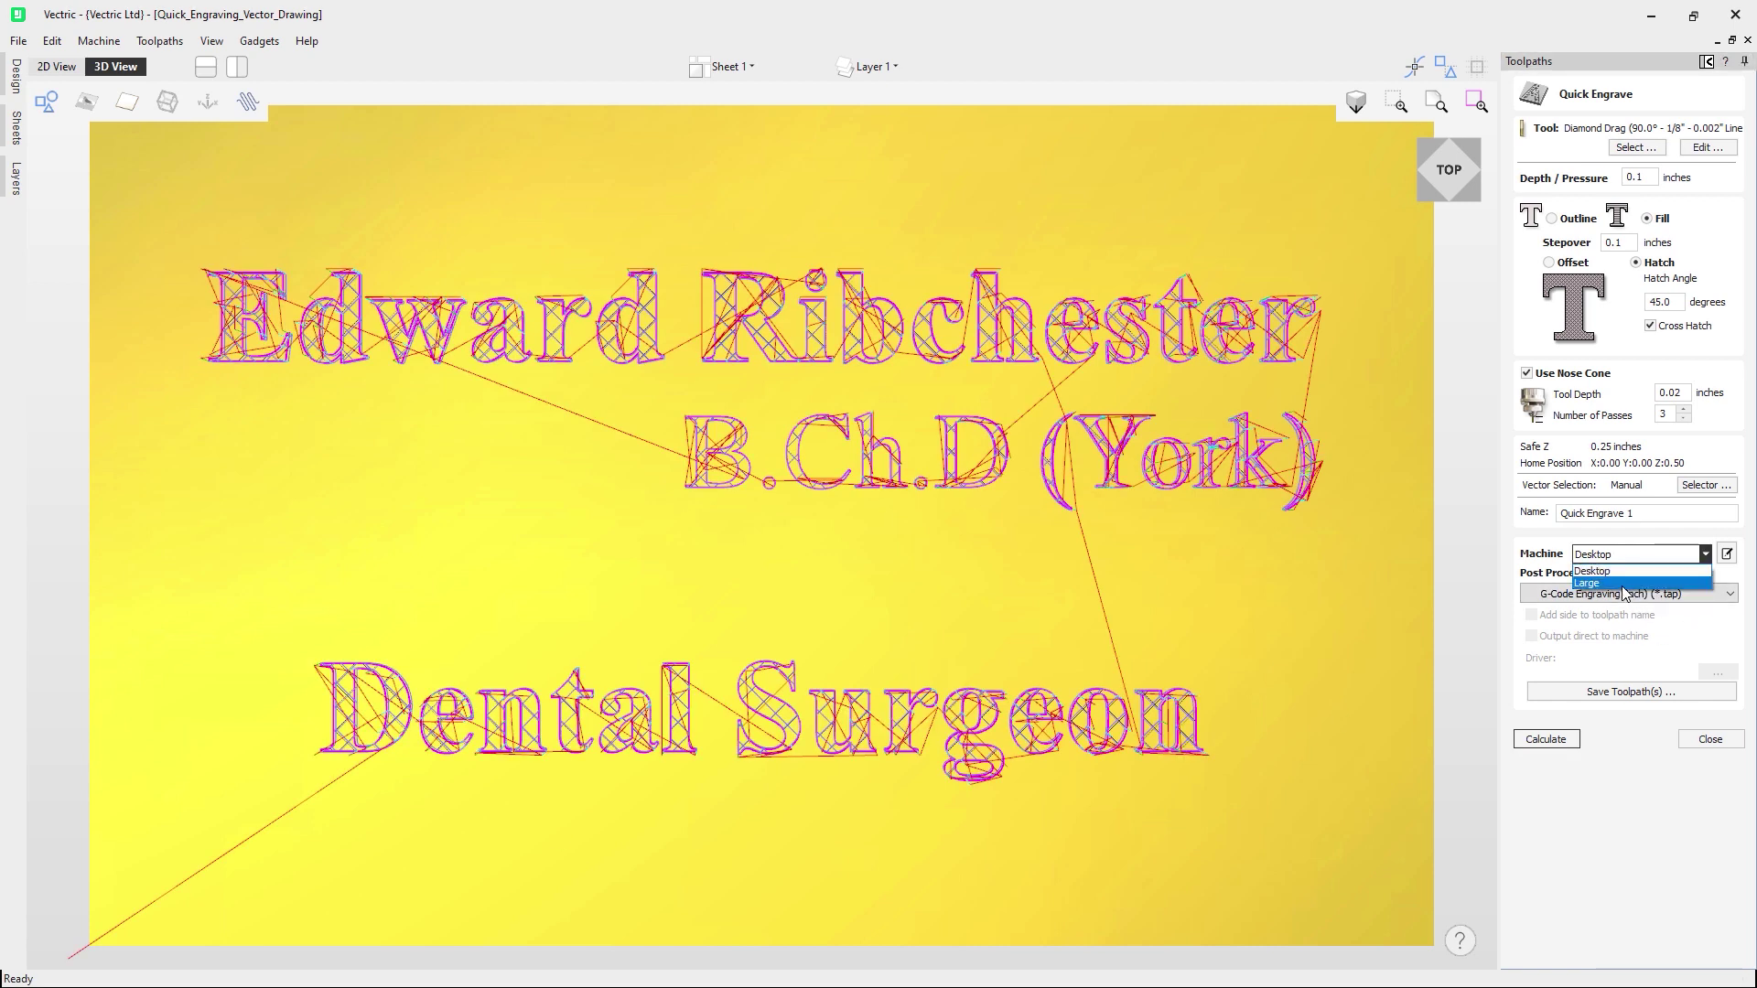
pyautogui.click(1648, 626)
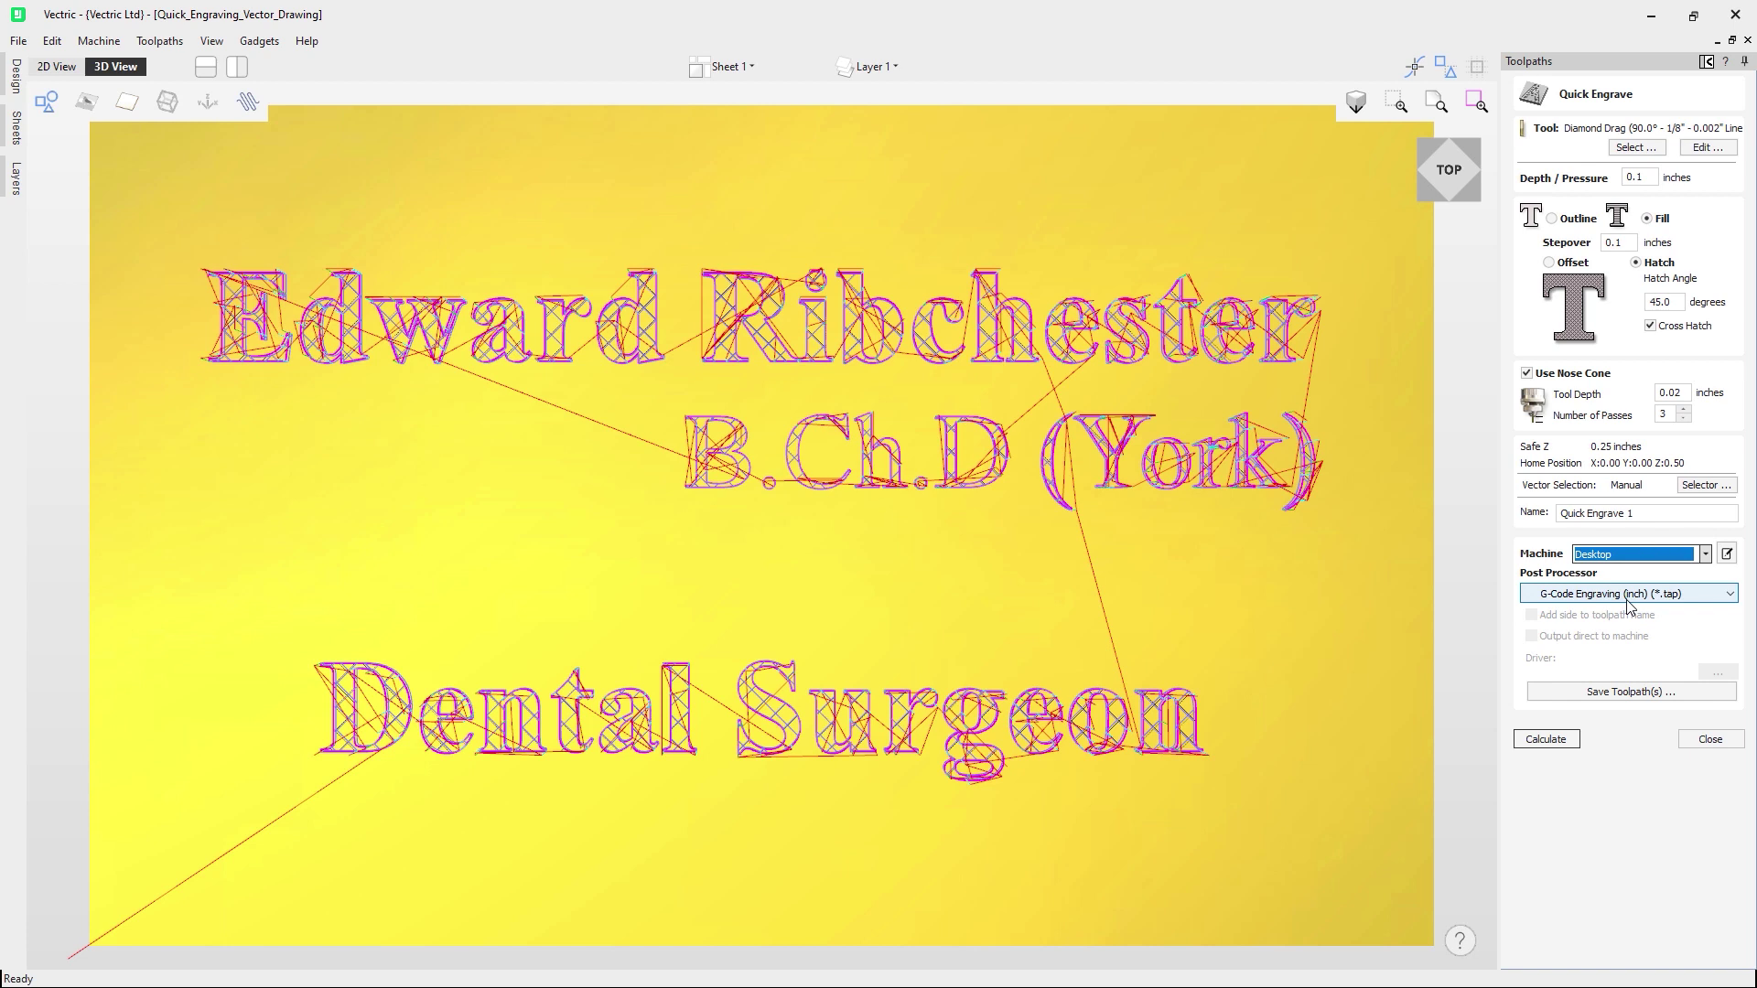
# Rename the toolpath as Quick Engrave Hatch
pyautogui.click(1656, 514)
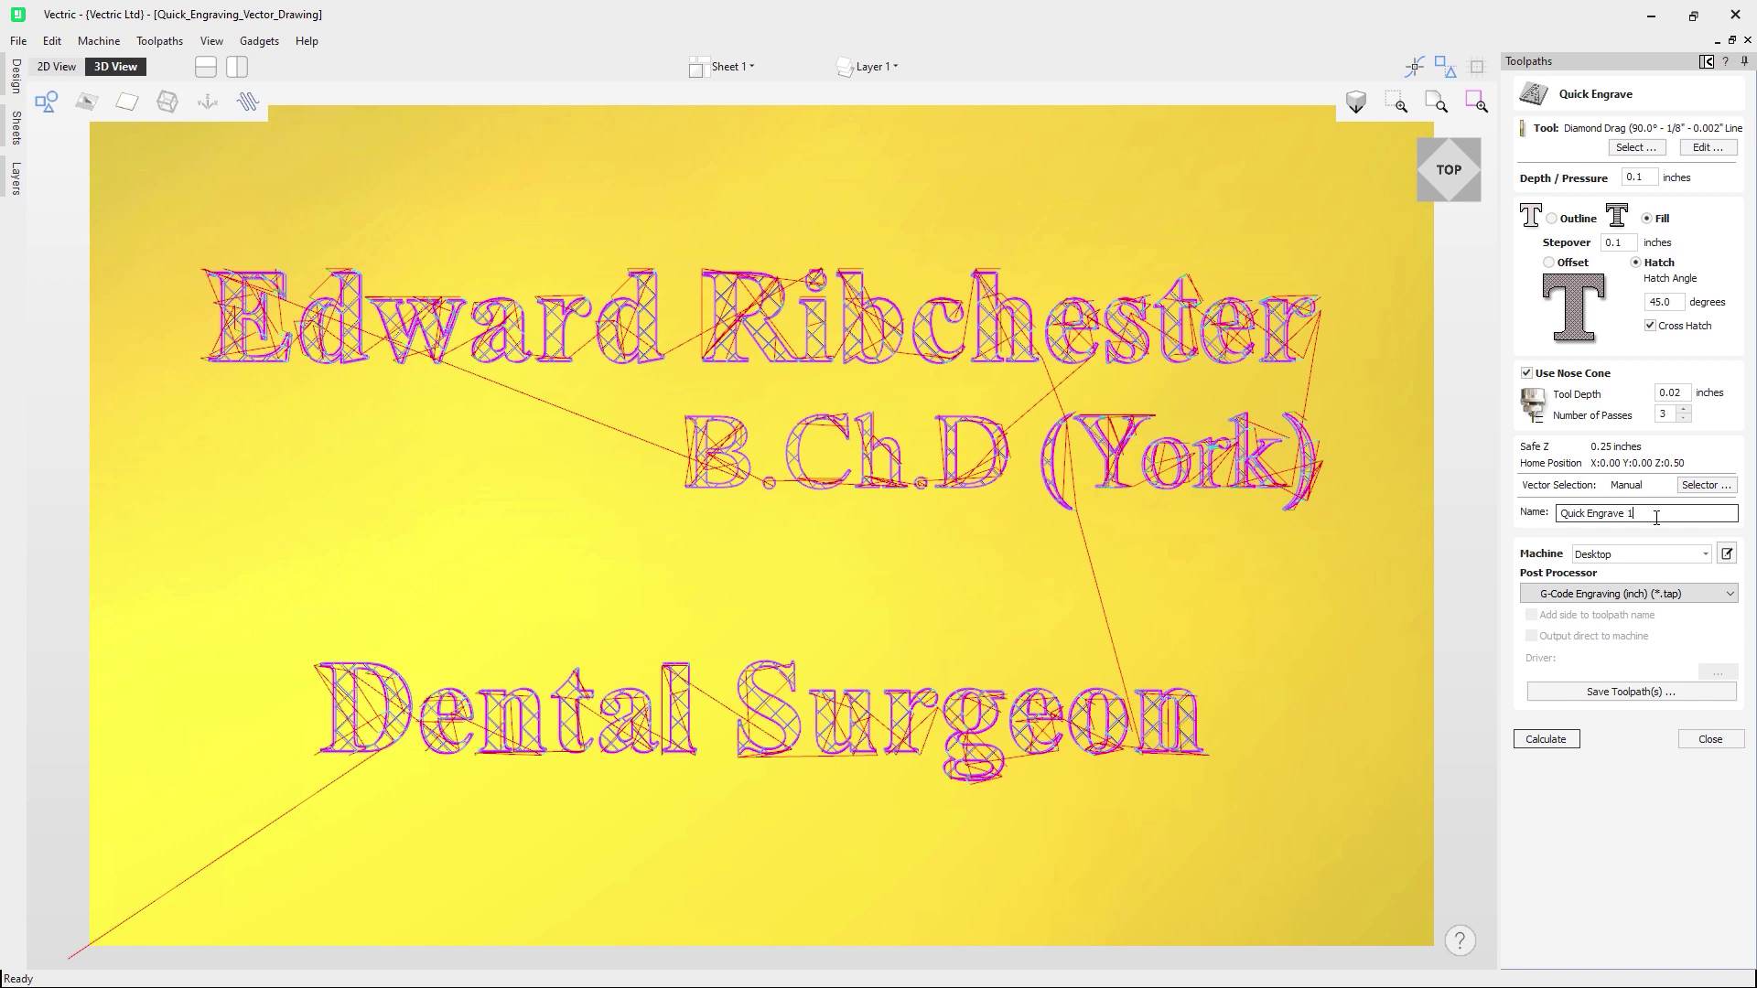
pyautogui.press('BackSpace')
pyautogui.write('Hatch')
# Save the toolpath file as Quick Engrave Hatch, replacing the existing file, and recalculate the toolpath, leaving its preview
pyautogui.click(1631, 692)
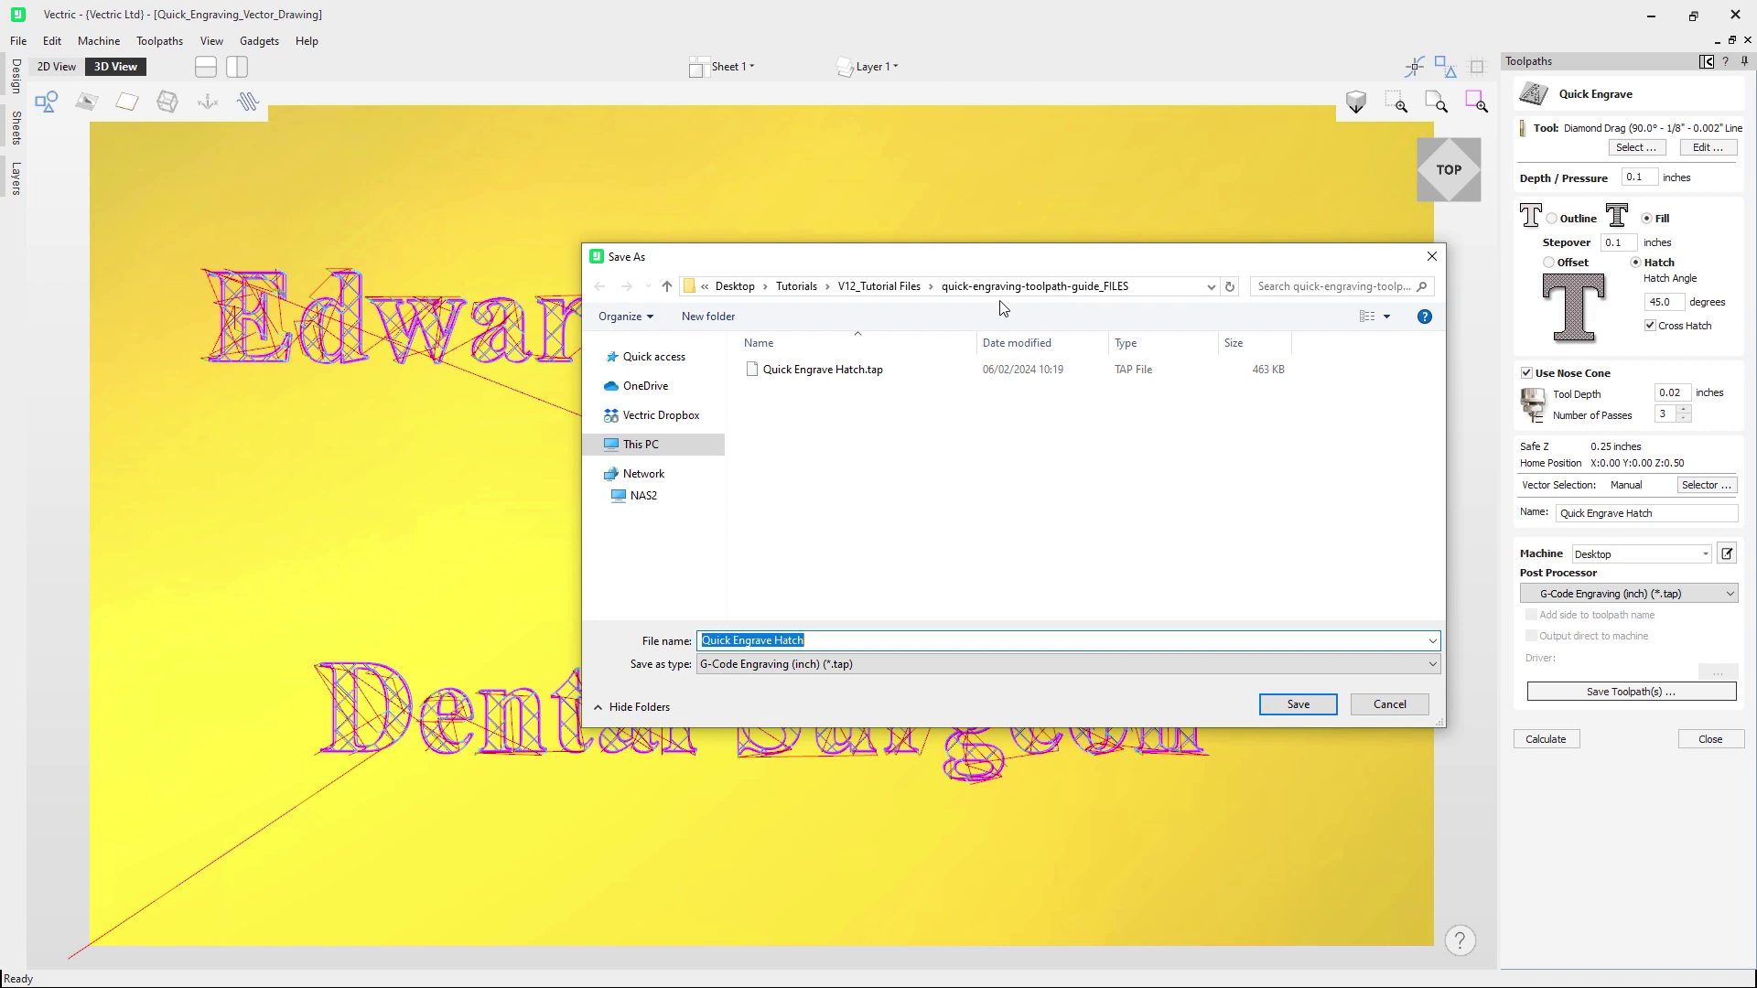
pyautogui.click(1298, 705)
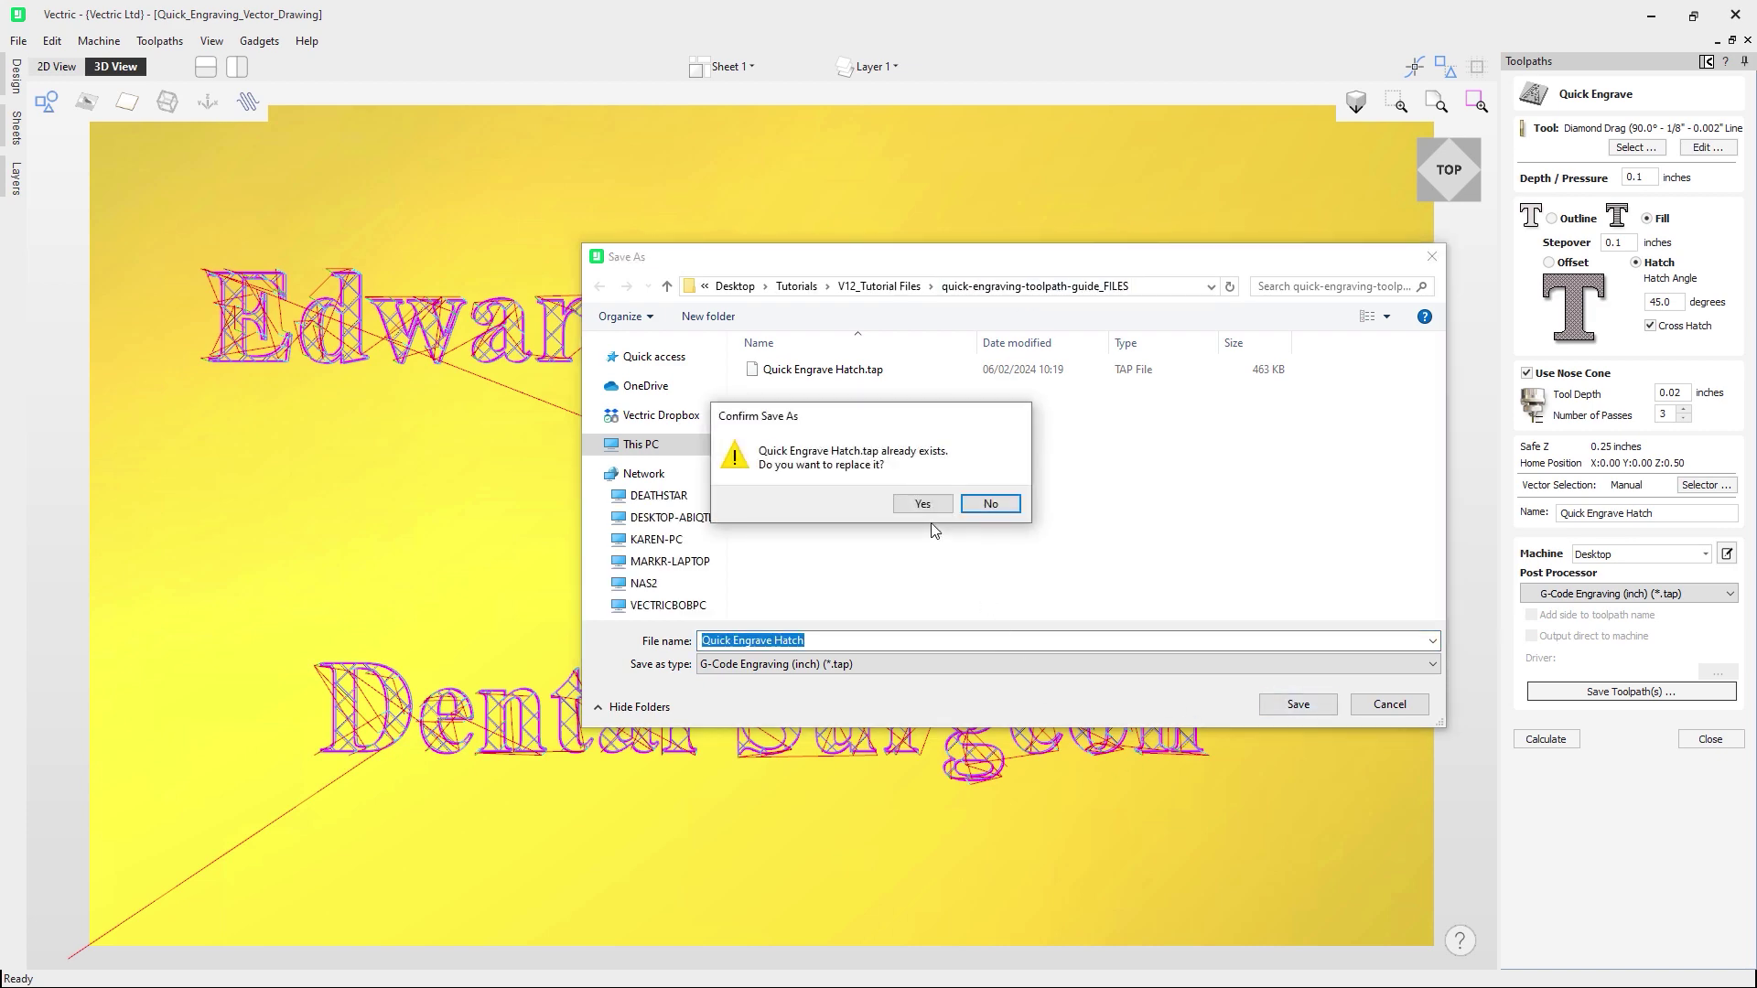
pyautogui.click(931, 506)
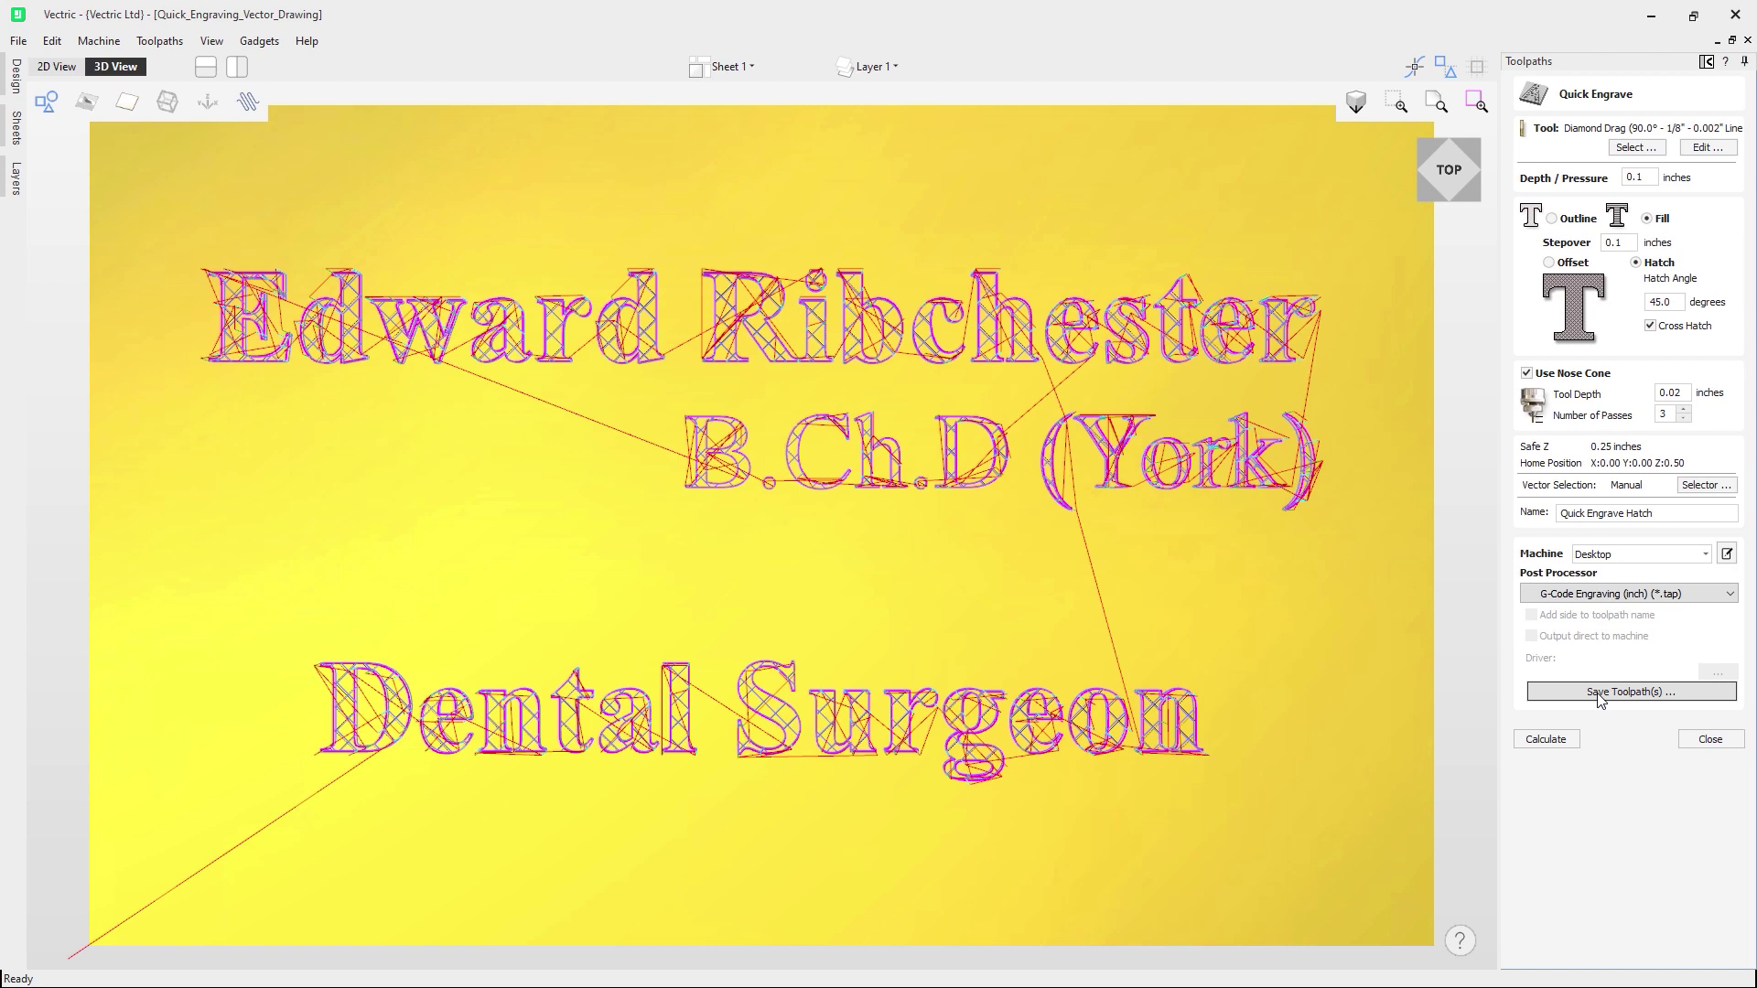
pyautogui.click(1546, 740)
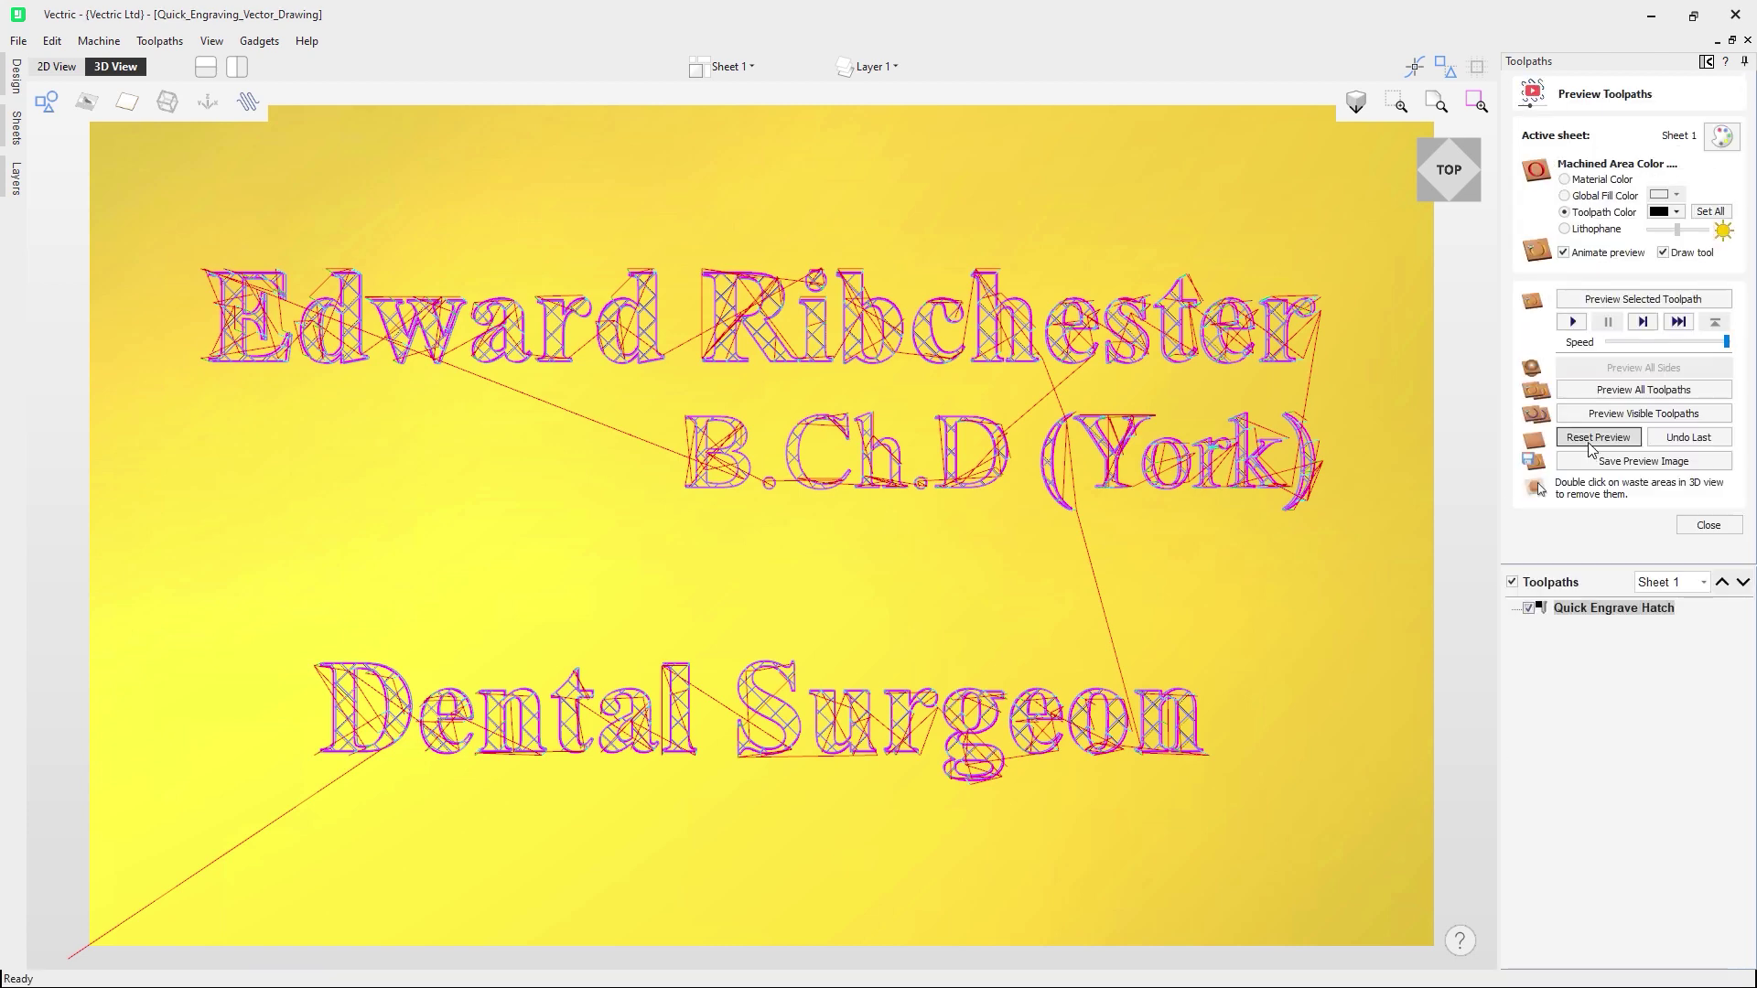
pyautogui.click(1700, 527)
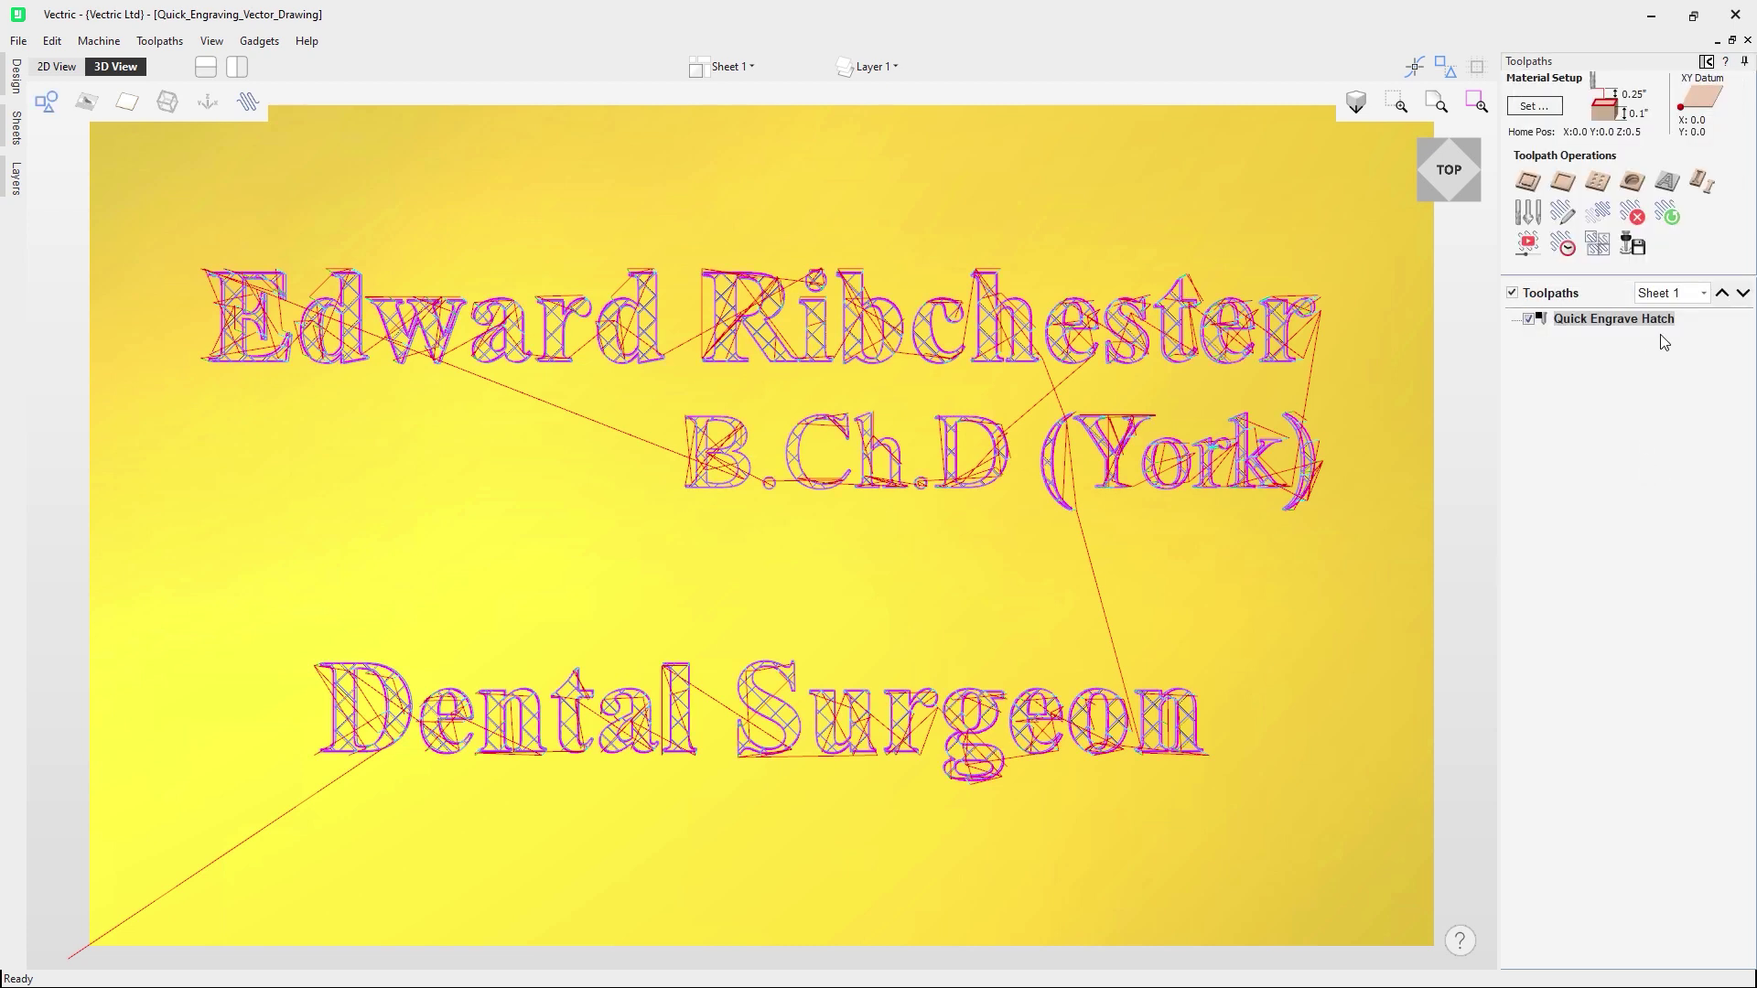
# Save the selected toolpath separately under the file name Quick Engrave Manual, using the G-Code Engraving (inch) post processor, and leave the saving options
pyautogui.click(1633, 244)
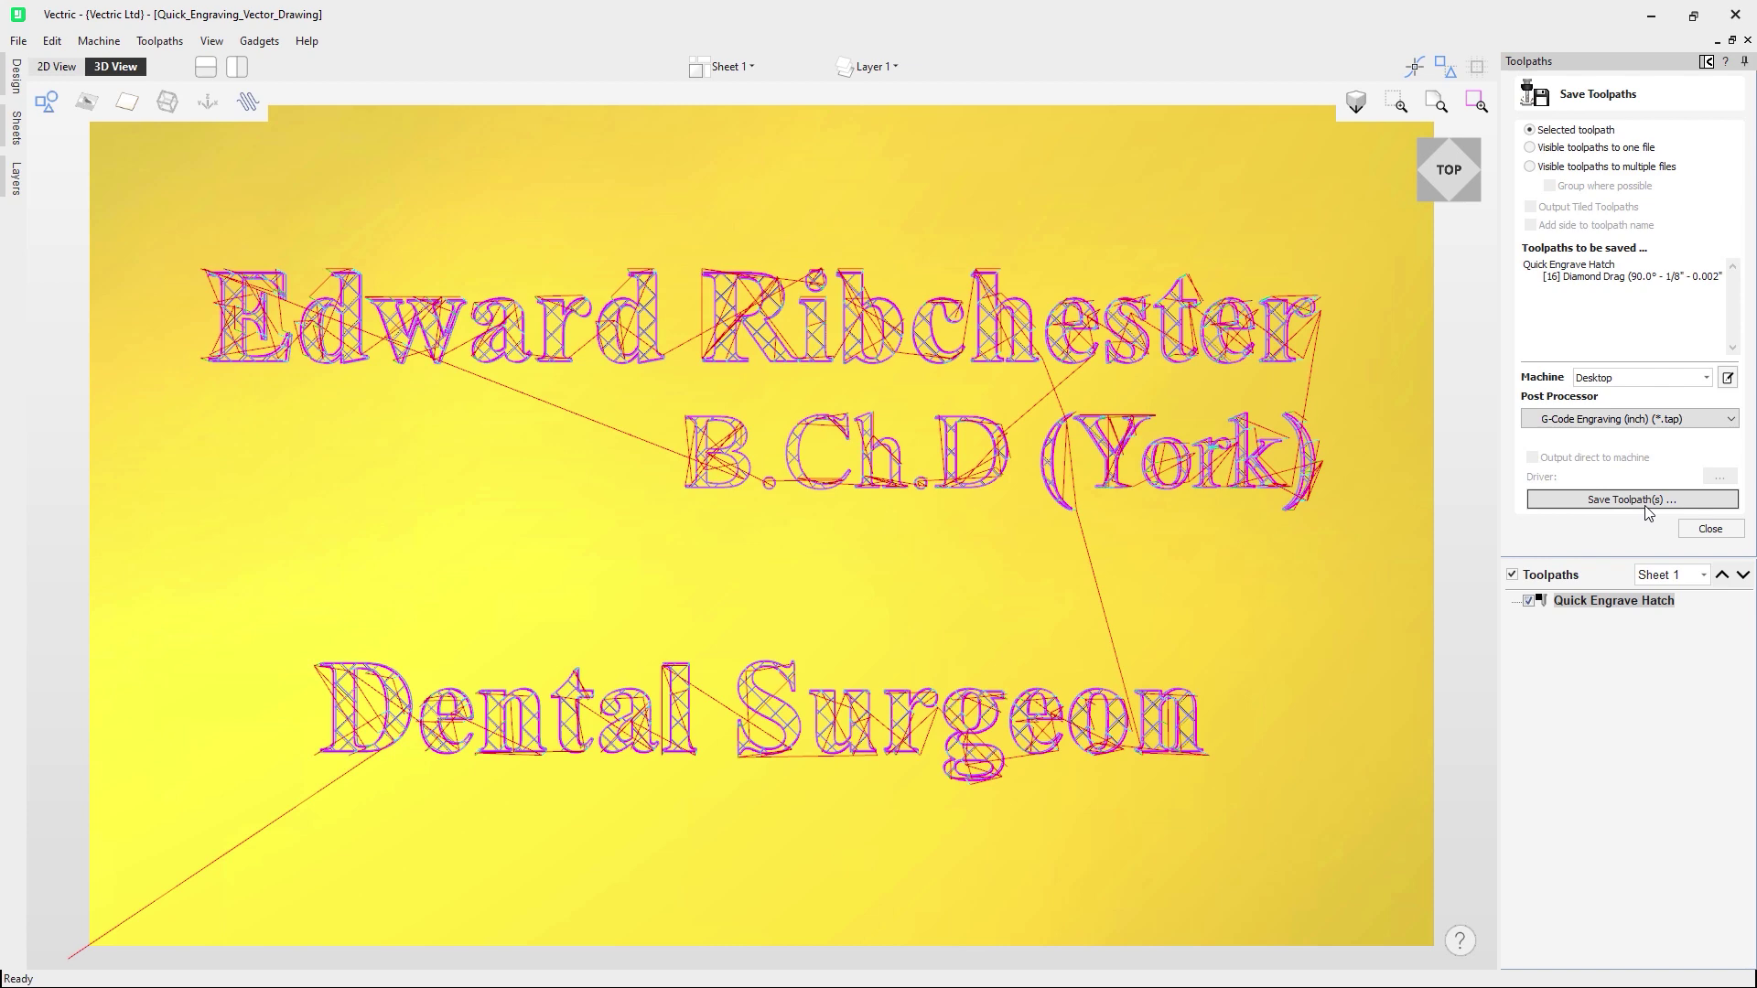
pyautogui.click(869, 647)
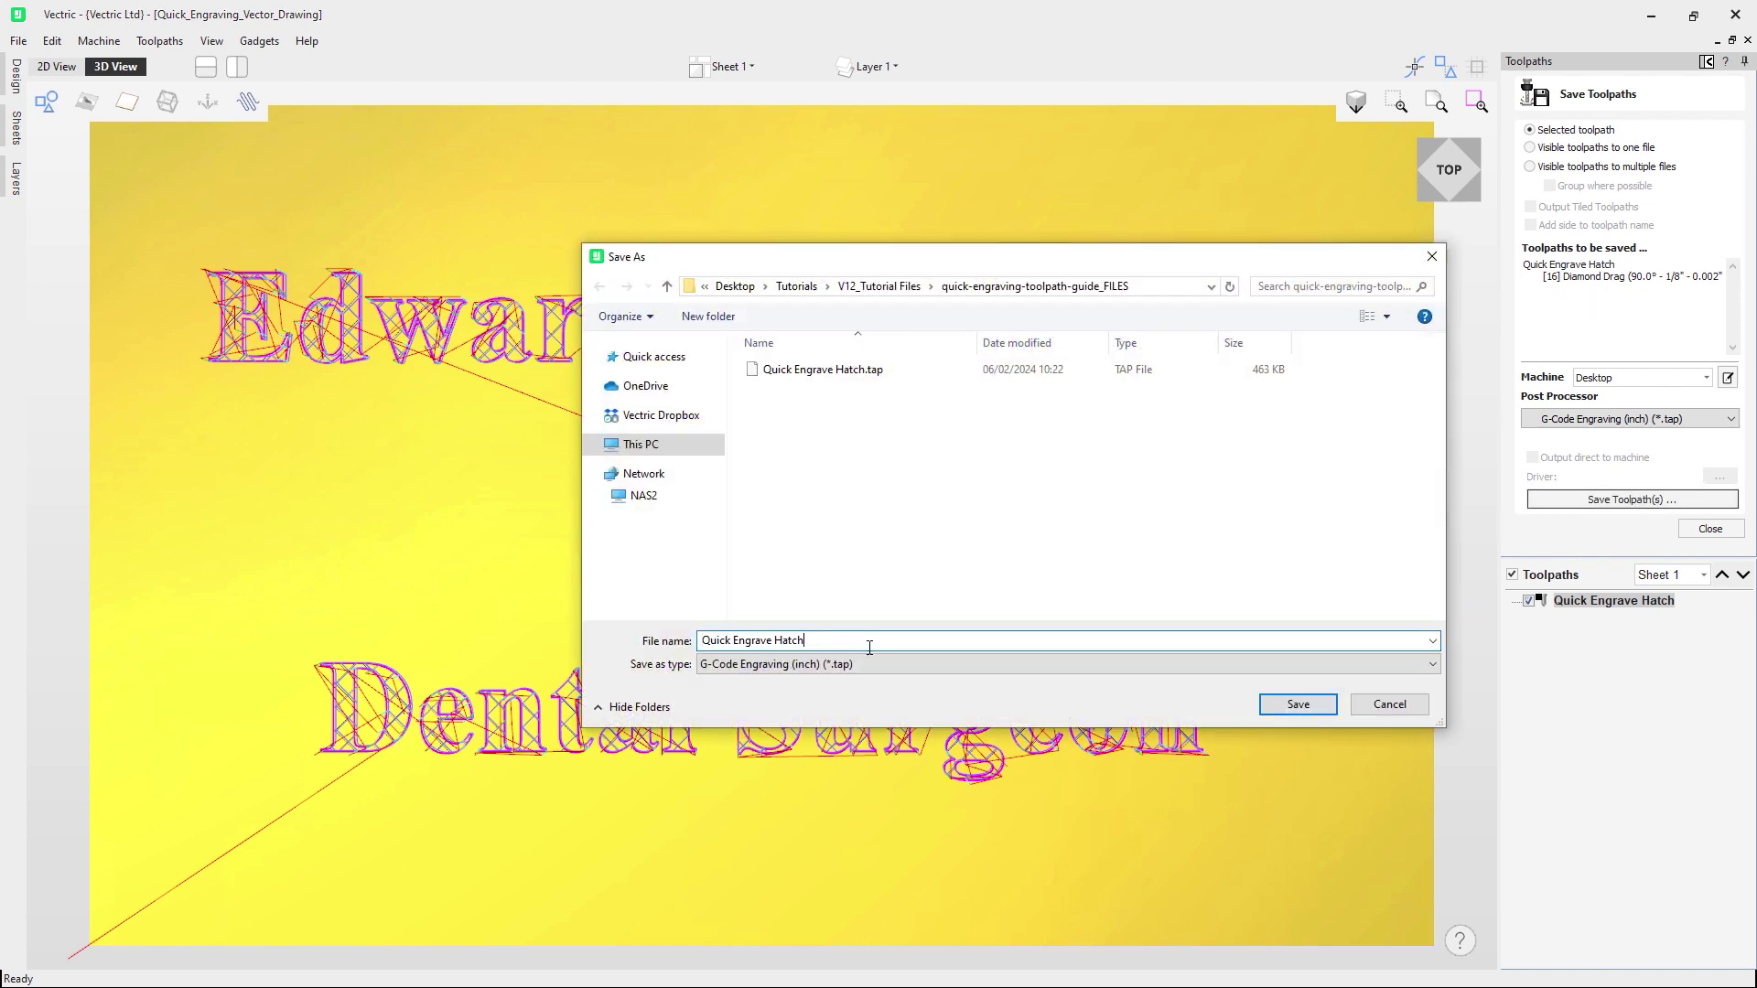
pyautogui.press('BackSpace')
pyautogui.press('BackSpace')
pyautogui.press('BackSpace')
pyautogui.press('BackSpace')
pyautogui.press('BackSpace')
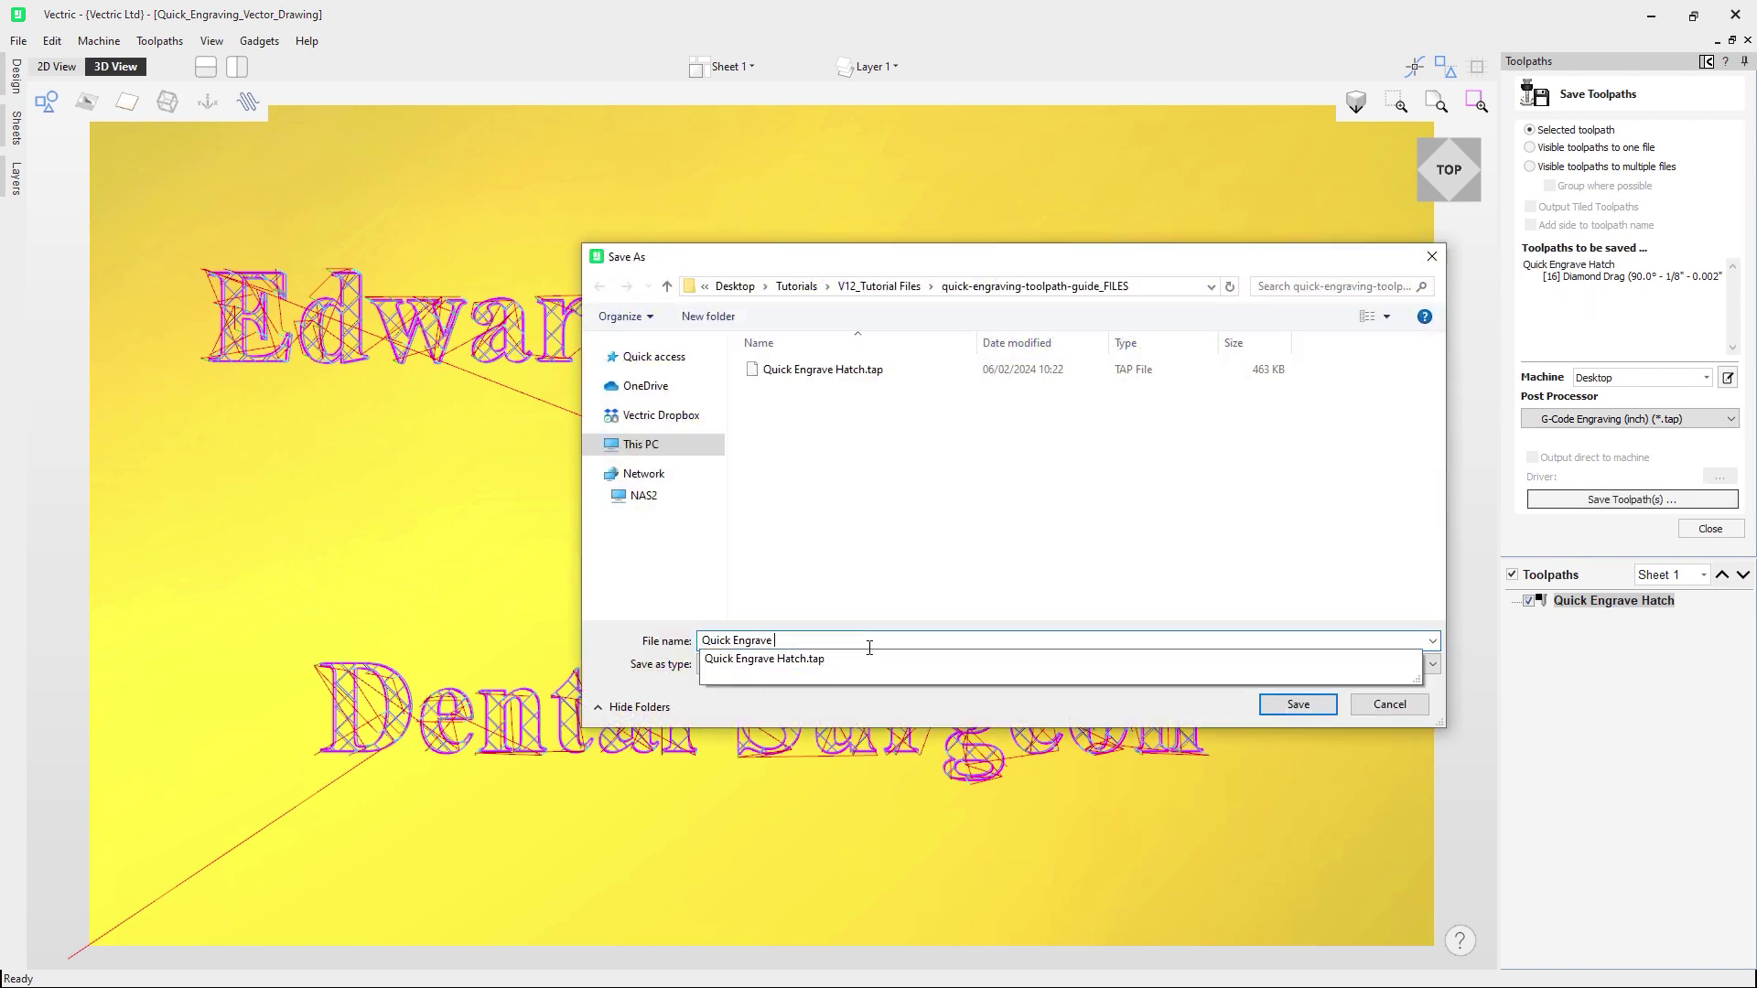
pyautogui.write('Muan')
pyautogui.press('BackSpace')
pyautogui.press('BackSpace')
pyautogui.press('BackSpace')
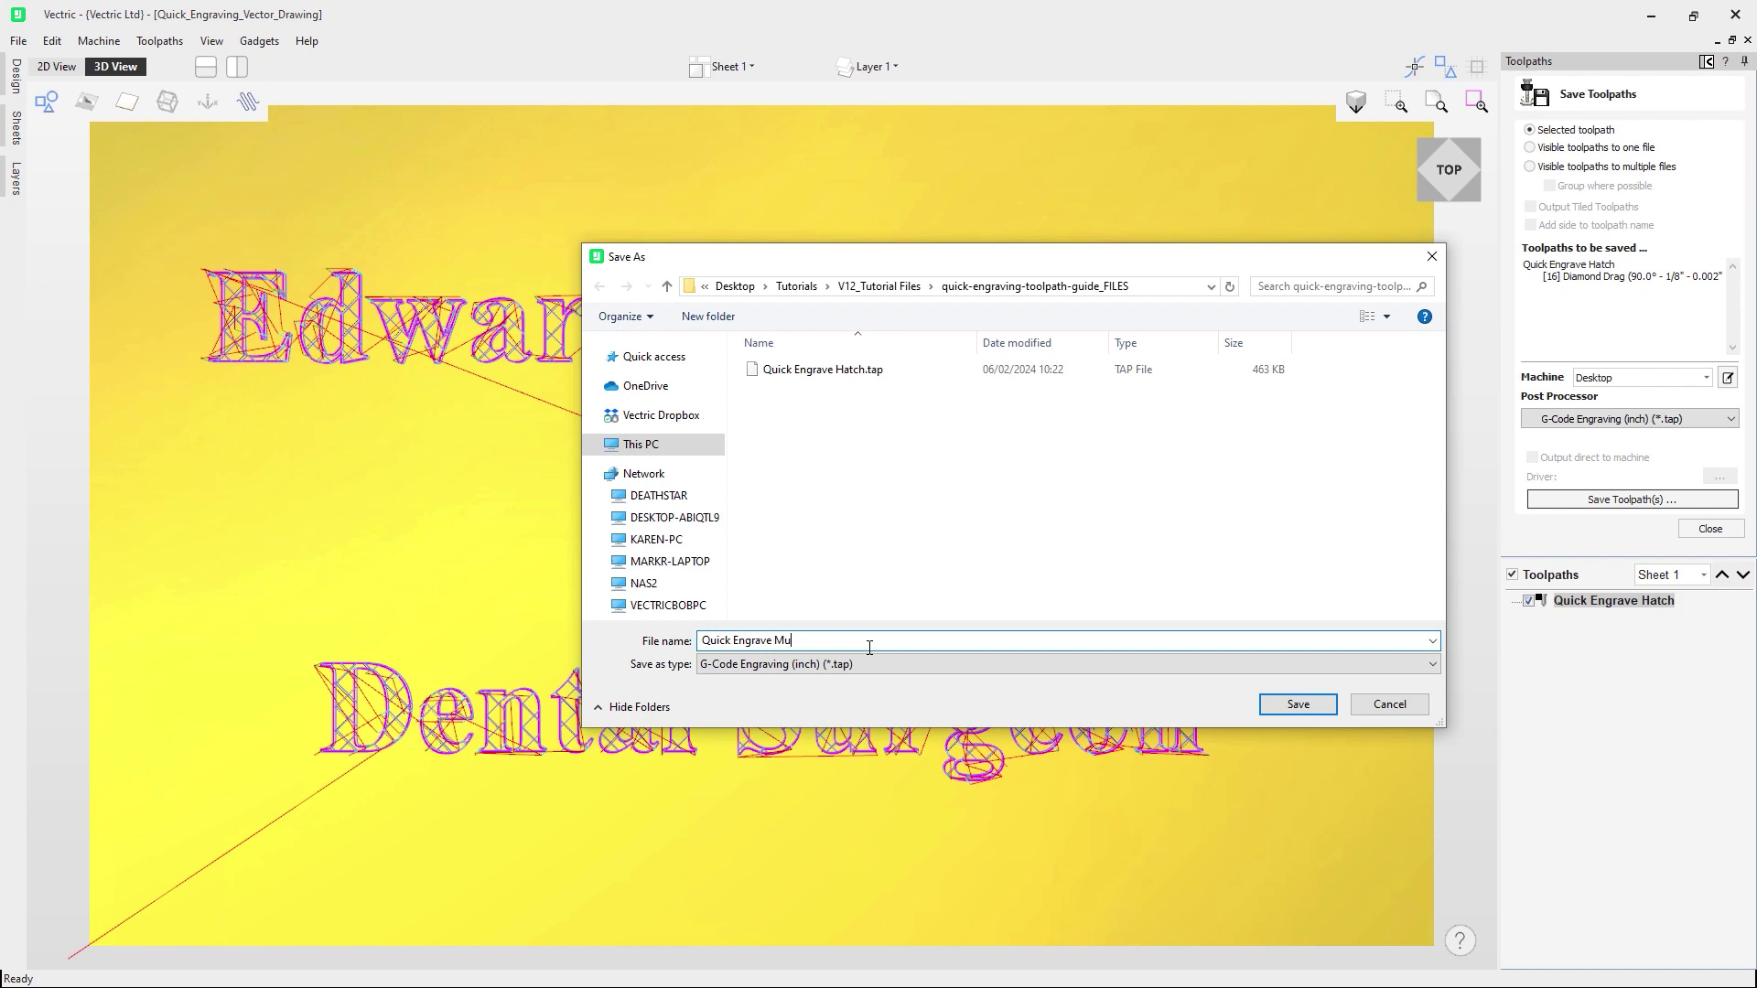
pyautogui.write('anua')
pyautogui.press('Return')
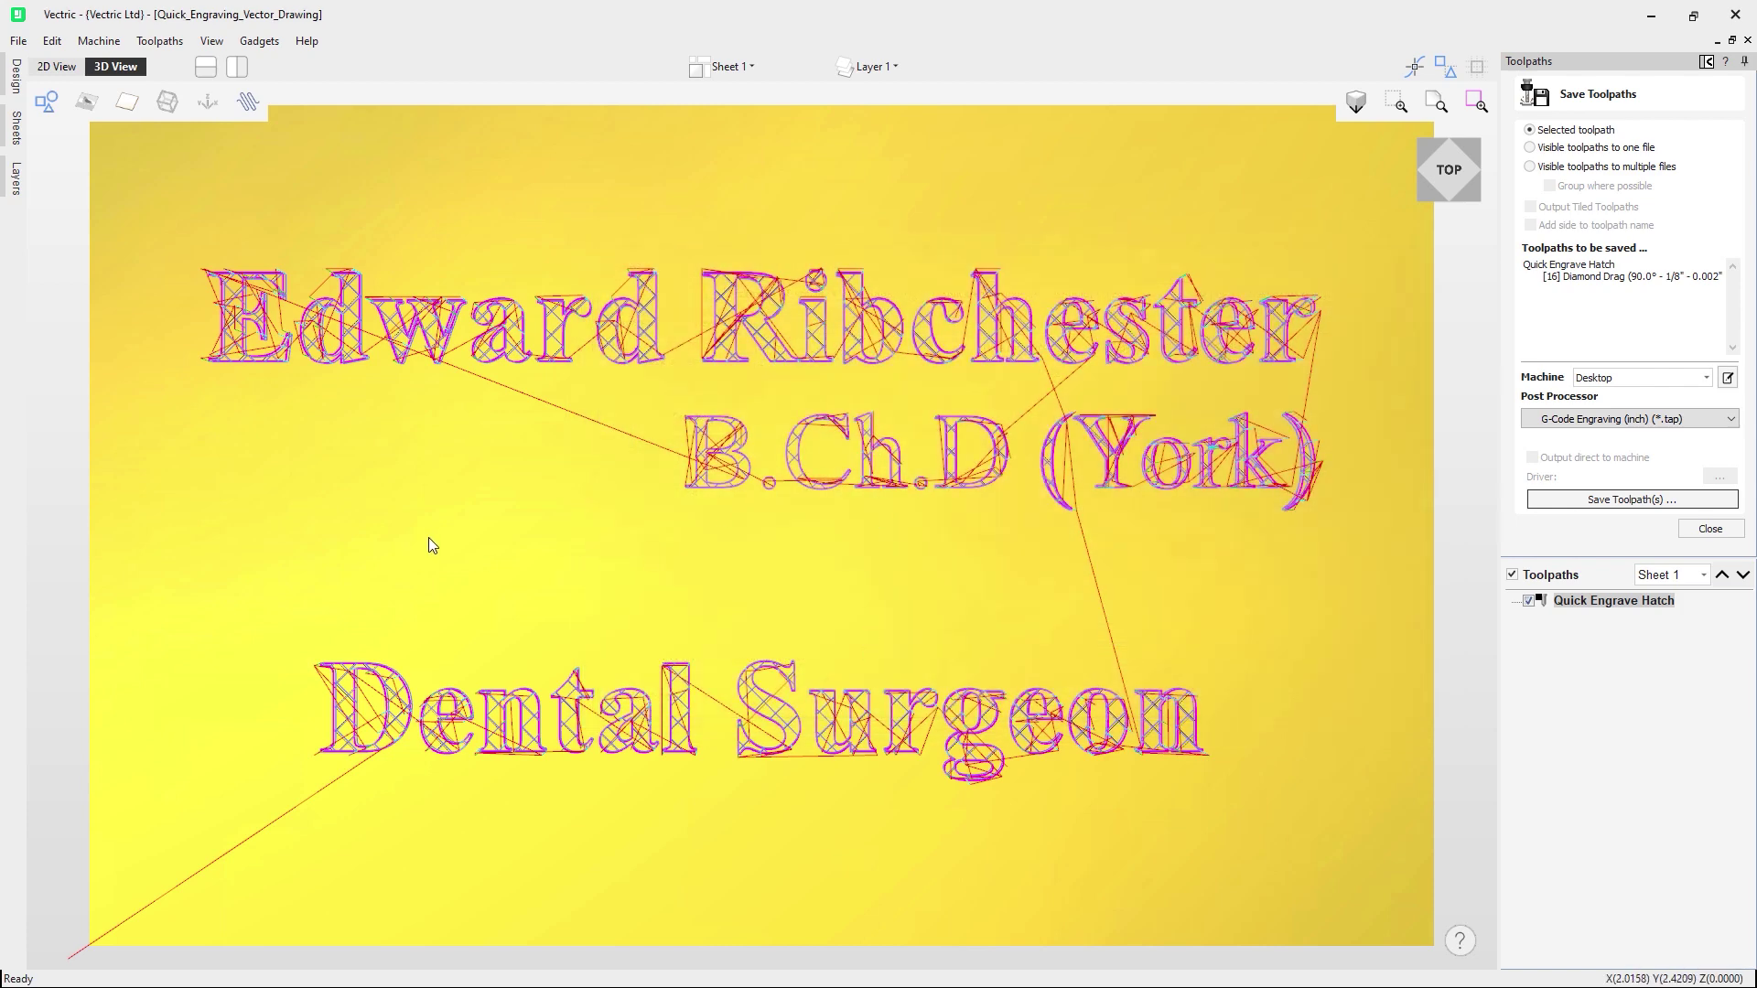
pyautogui.click(1710, 529)
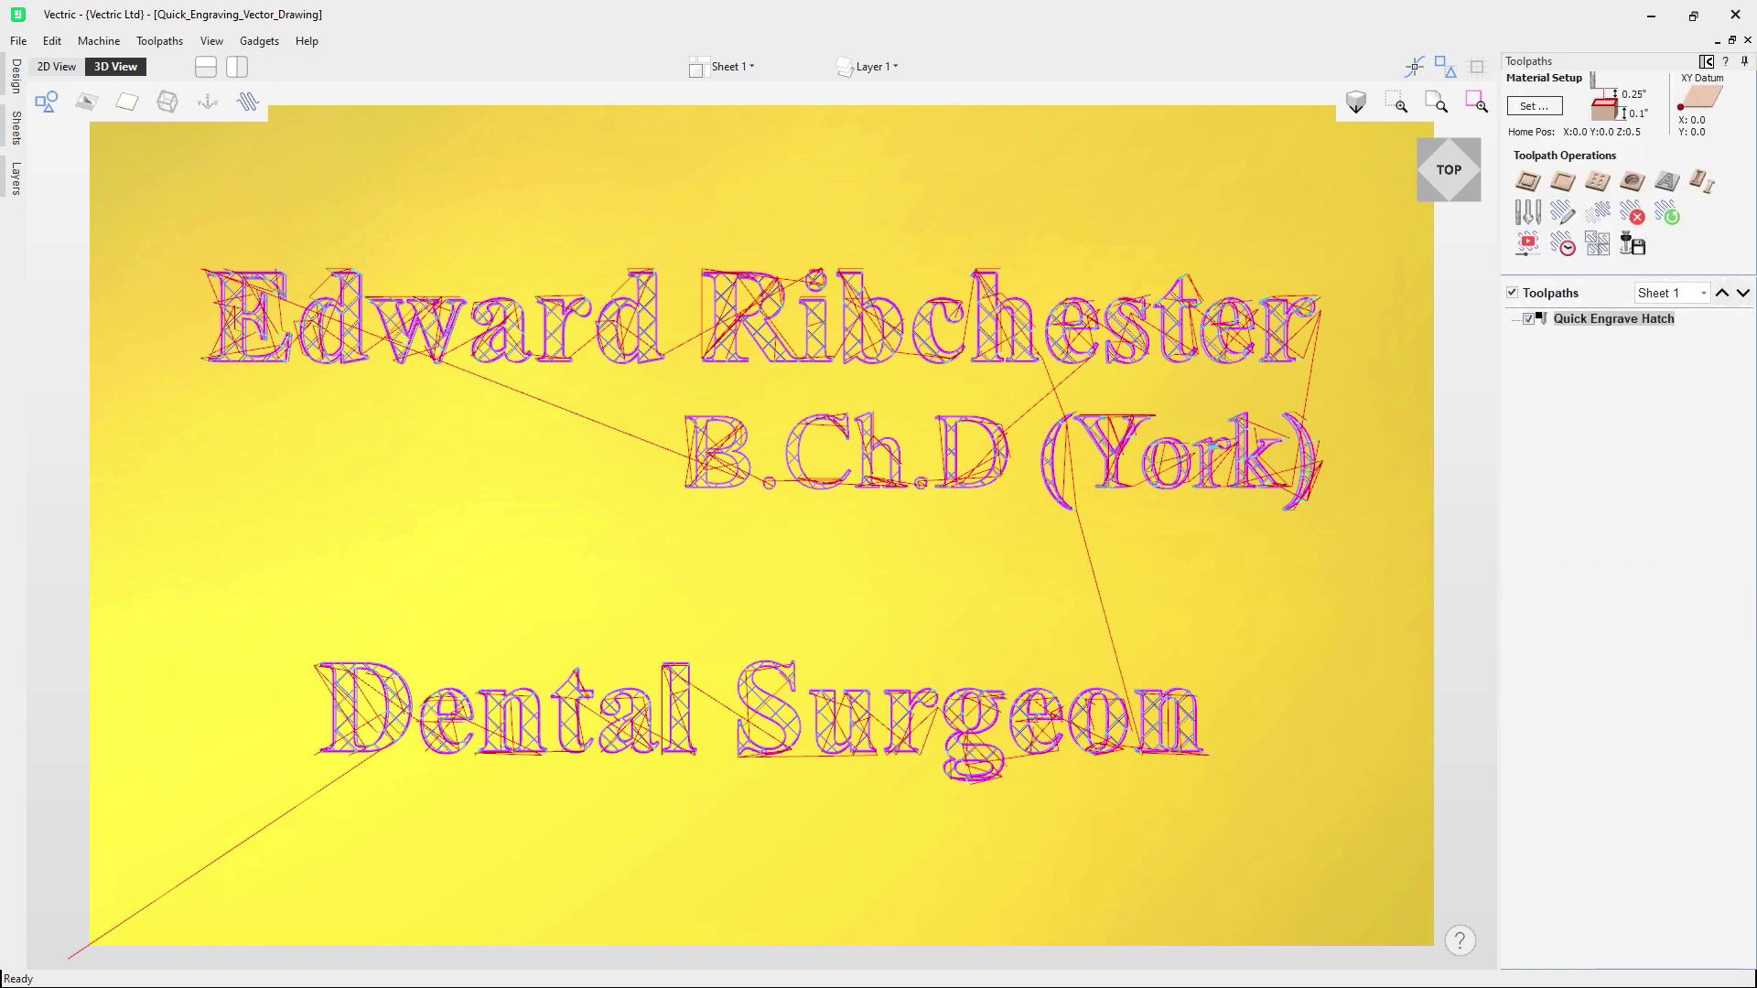